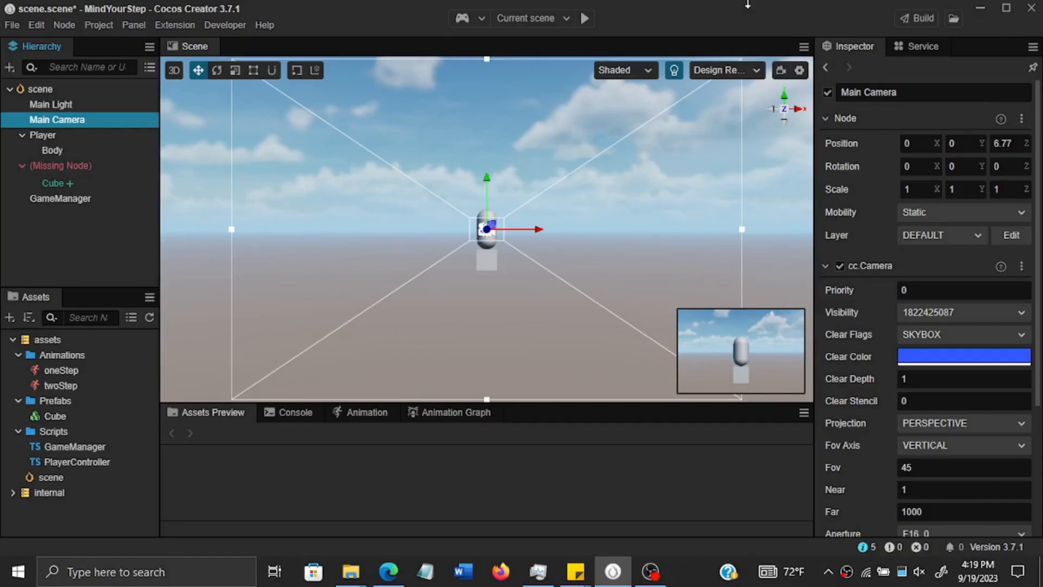
# Step: Preview the current scene in the simulator, try a few player jumps, and close the preview
pyautogui.click(582, 21)
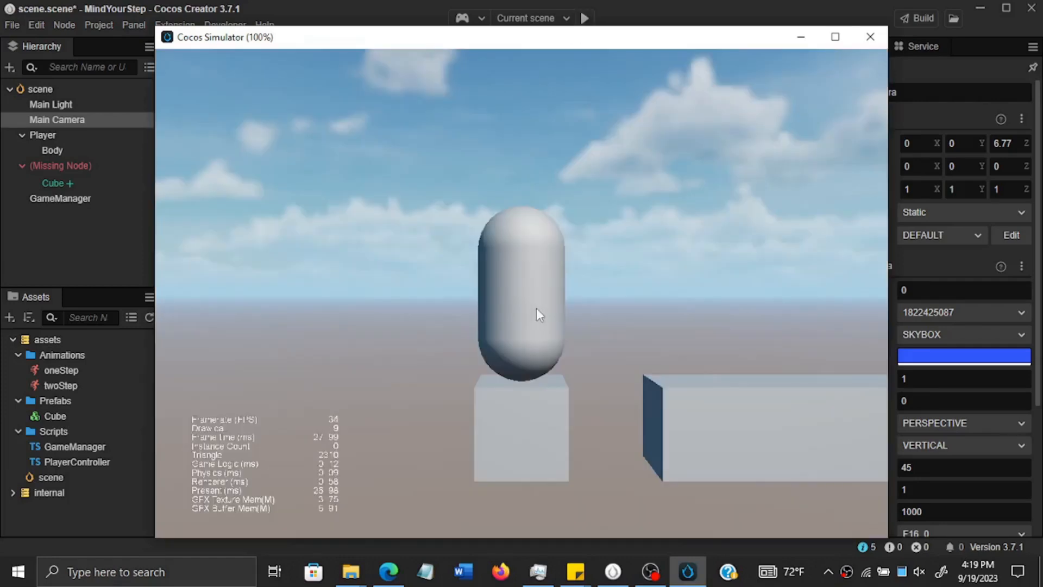
pyautogui.click(454, 338)
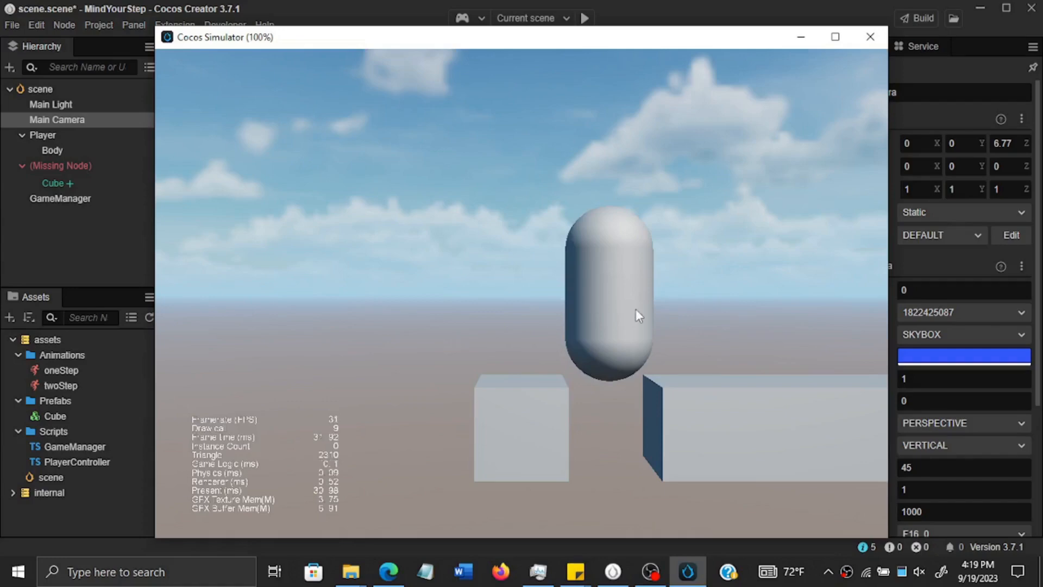
pyautogui.rightClick(635, 308)
pyautogui.rightClick(635, 308)
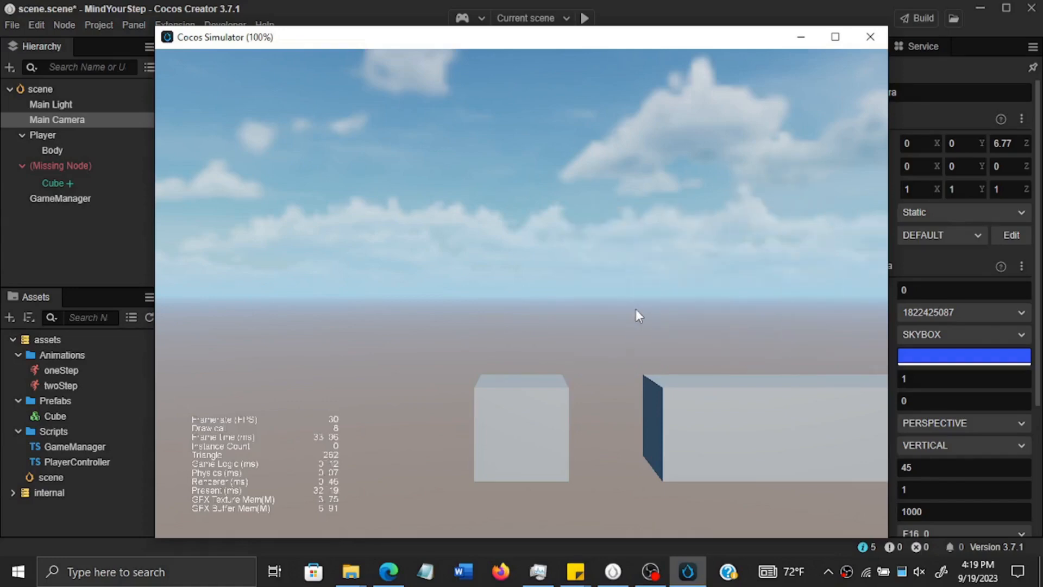
pyautogui.click(876, 37)
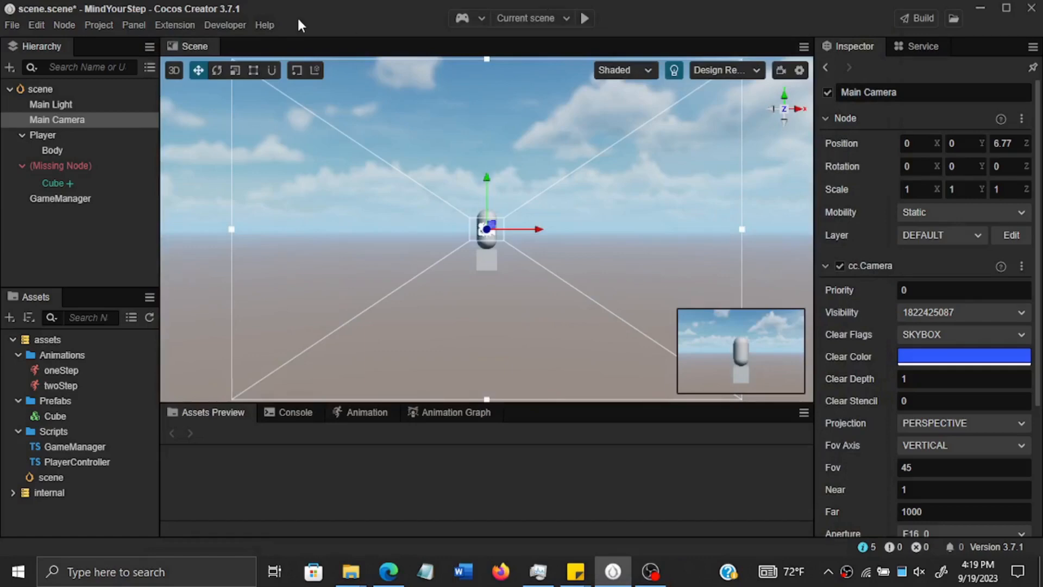
# Step: Make Main Camera a child of the Player node and save the scene
pyautogui.moveTo(57, 120); pyautogui.dragTo(70, 136)
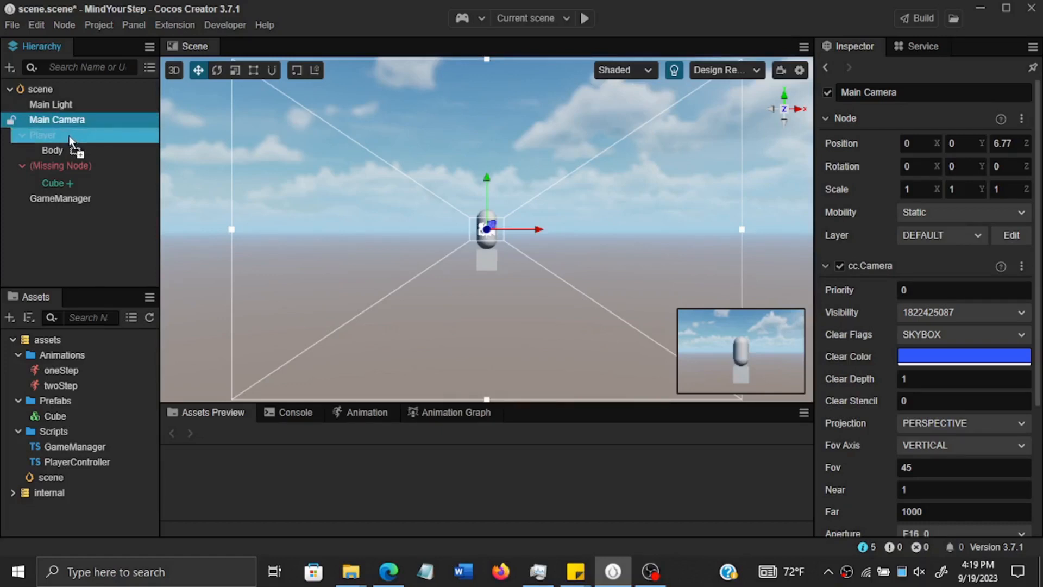
pyautogui.moveTo(69, 135); pyautogui.dragTo(69, 136)
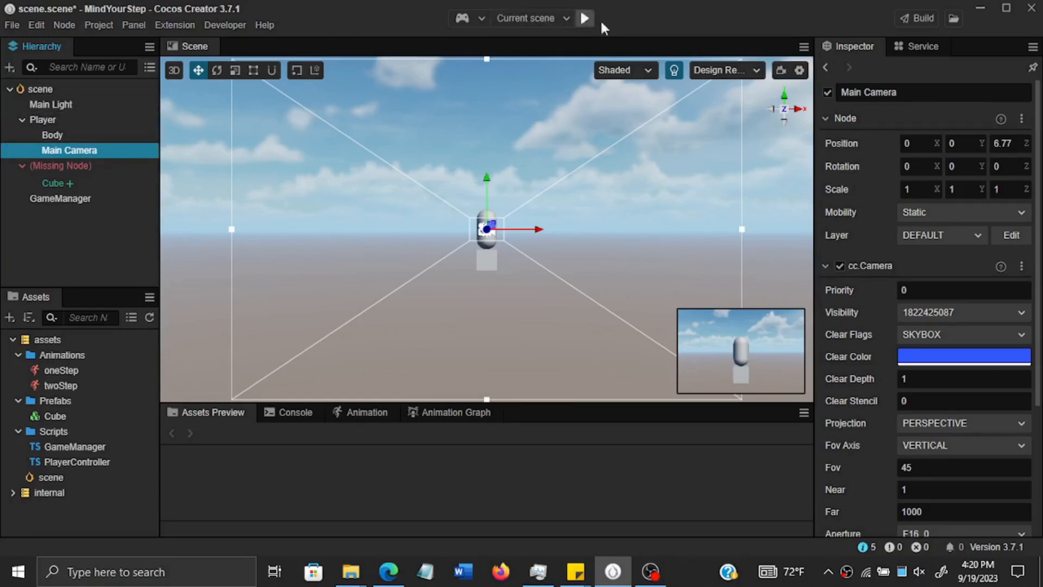
pyautogui.hotkey('ctrl', 's')
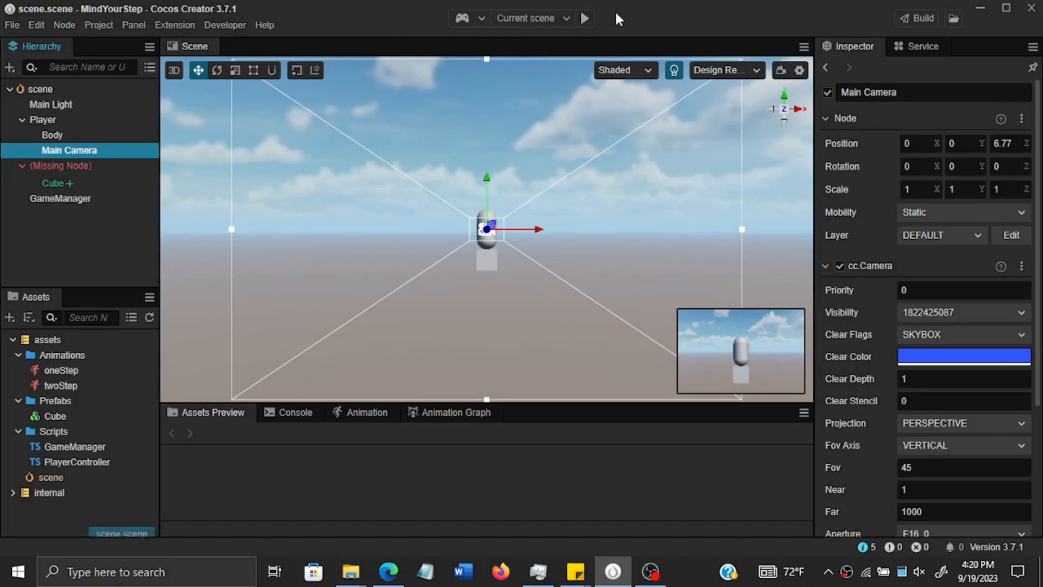
# Step: Preview the scene again, make the player jump repeatedly along the blocks to check the camera following, and close the simulator
pyautogui.click(585, 20)
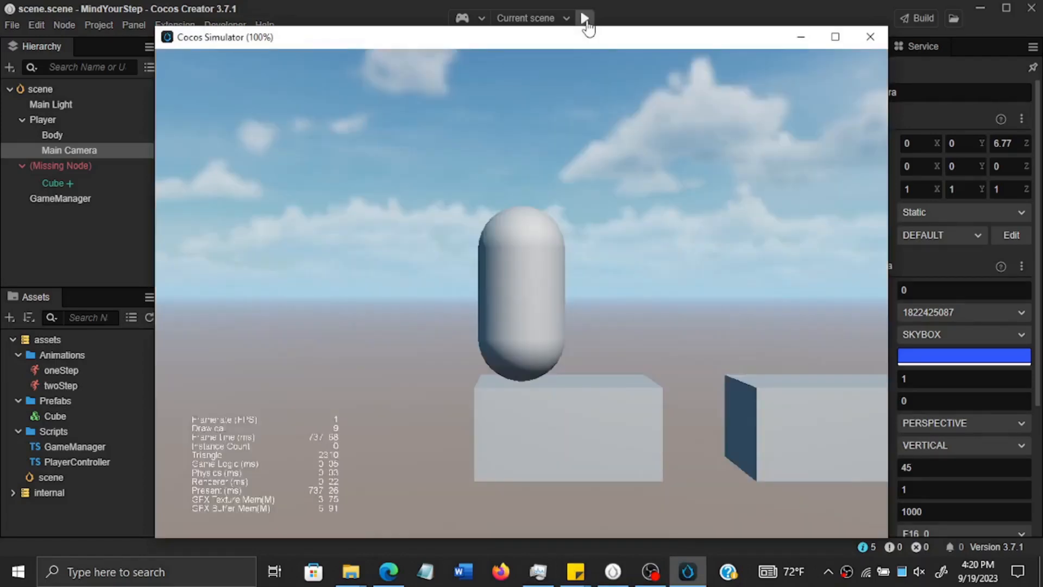
pyautogui.rightClick(578, 418)
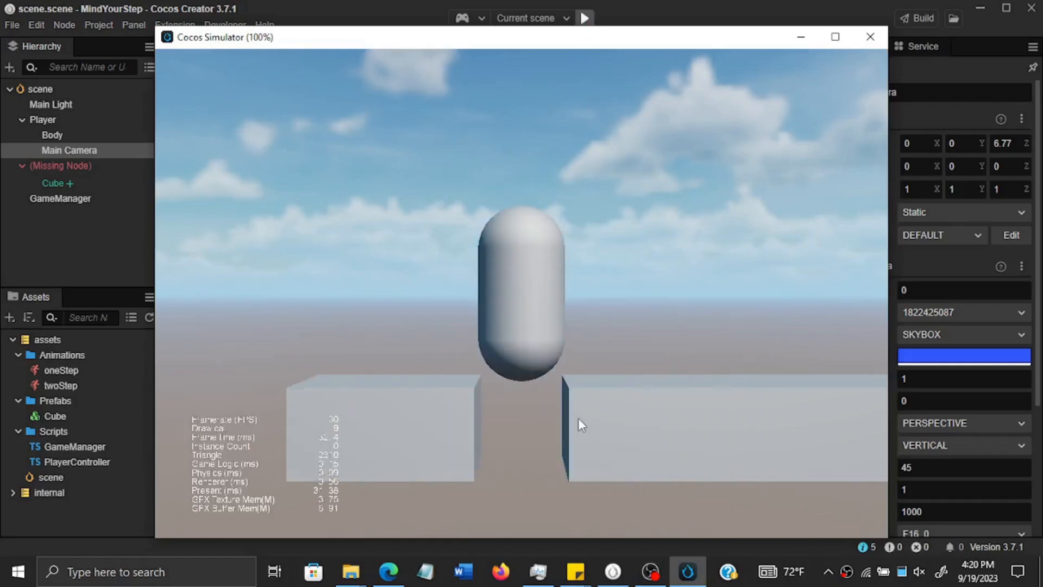
pyautogui.click(578, 418)
pyautogui.click(578, 419)
pyautogui.rightClick(578, 419)
pyautogui.rightClick(578, 418)
pyautogui.rightClick(578, 418)
pyautogui.rightClick(578, 418)
pyautogui.rightClick(578, 419)
pyautogui.click(578, 418)
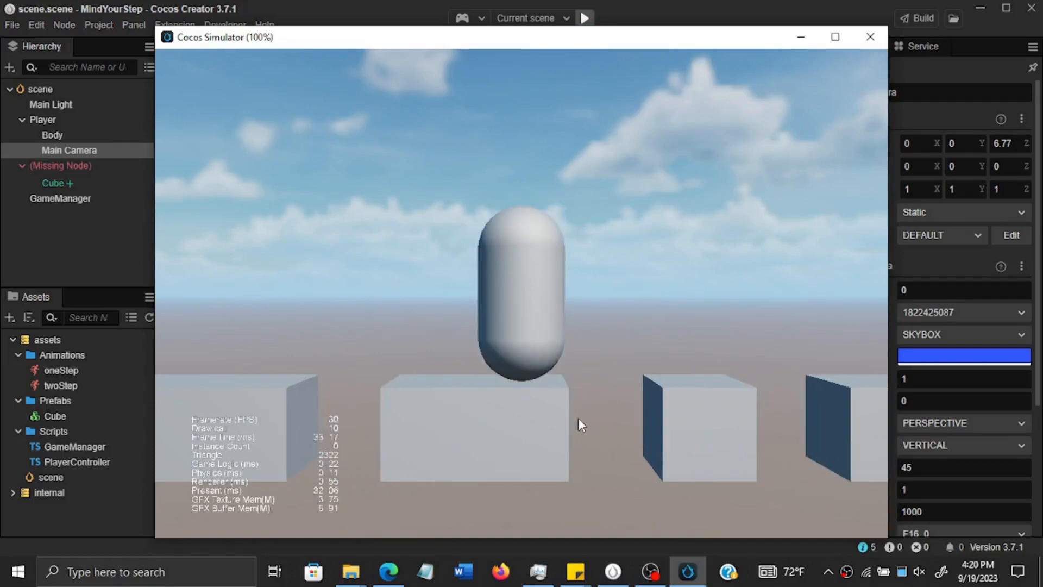
pyautogui.click(578, 418)
pyautogui.rightClick(578, 418)
pyautogui.rightClick(578, 418)
pyautogui.rightClick(578, 418)
pyautogui.rightClick(578, 418)
pyautogui.rightClick(578, 418)
pyautogui.rightClick(578, 419)
pyautogui.rightClick(578, 419)
pyautogui.rightClick(578, 418)
pyautogui.rightClick(578, 418)
pyautogui.rightClick(577, 418)
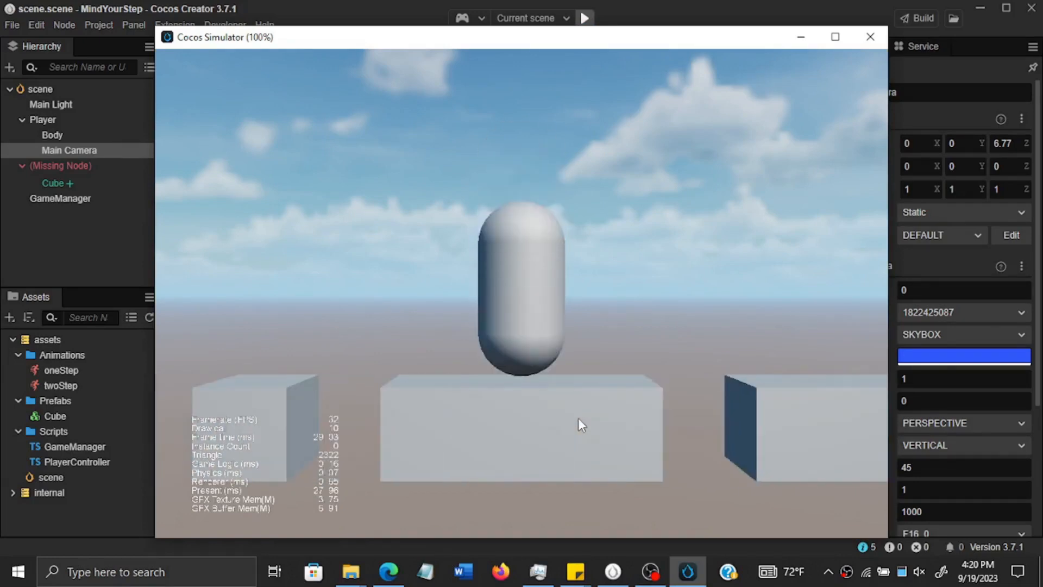
pyautogui.rightClick(578, 418)
pyautogui.rightClick(578, 418)
pyautogui.rightClick(578, 418)
pyautogui.rightClick(578, 418)
pyautogui.rightClick(578, 419)
pyautogui.rightClick(578, 418)
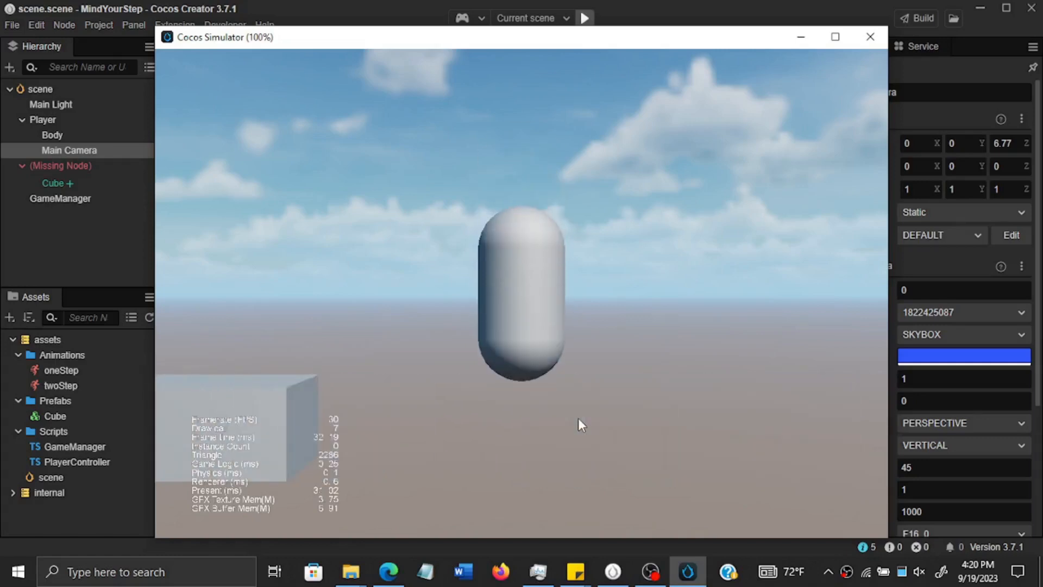
pyautogui.rightClick(577, 419)
pyautogui.rightClick(577, 418)
pyautogui.rightClick(578, 418)
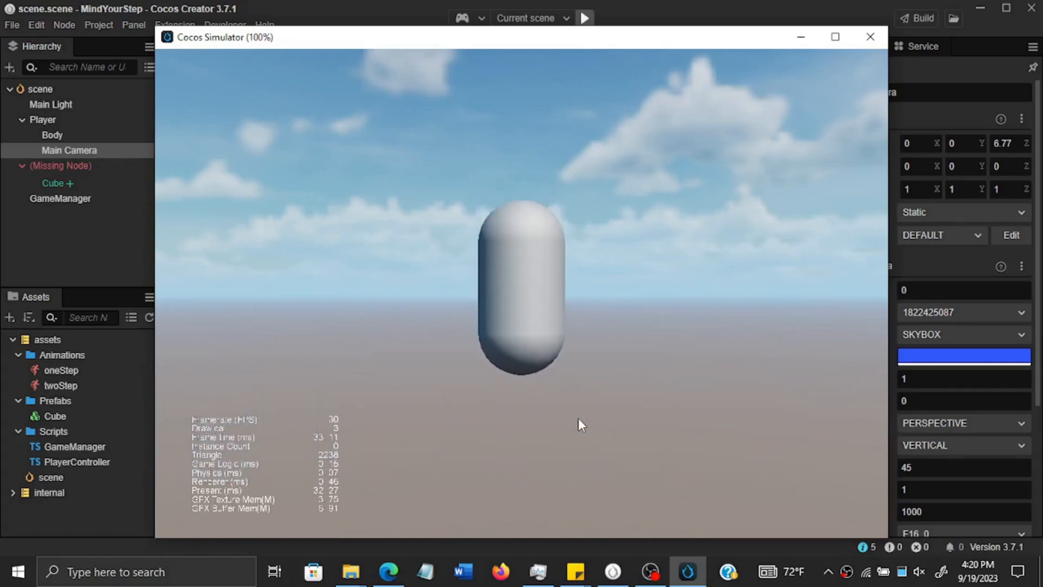
pyautogui.click(875, 47)
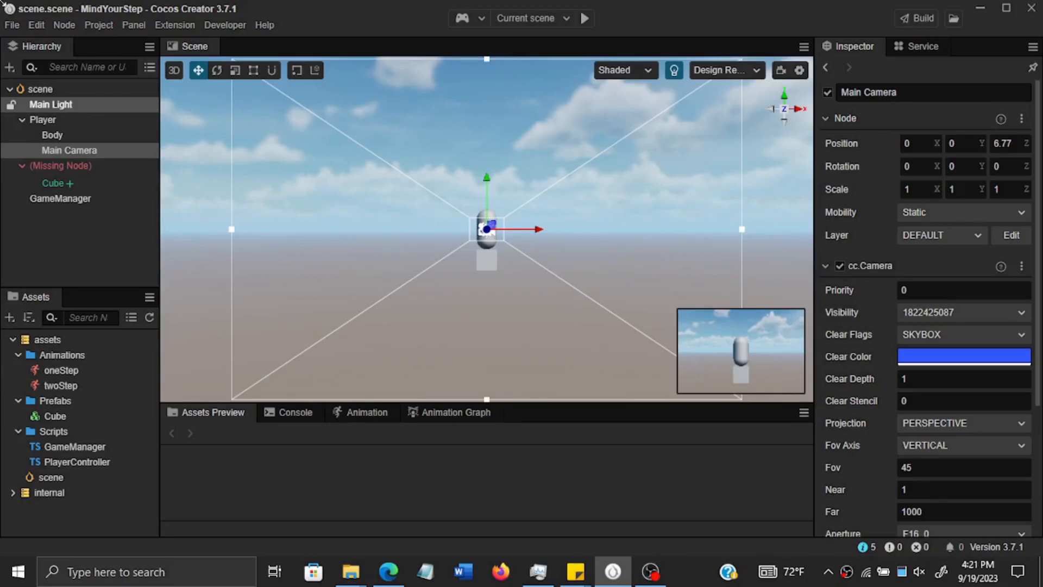
# Step: Create a Button UI component under the scene root and expand its Canvas node in the hierarchy
pyautogui.click(76, 84)
pyautogui.rightClick(76, 87)
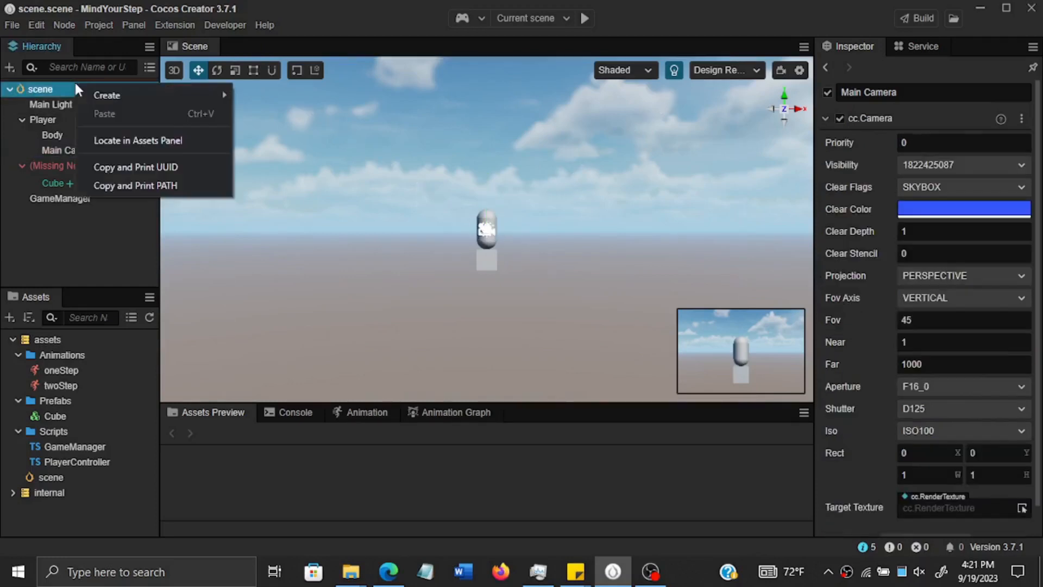
pyautogui.moveTo(143, 100)
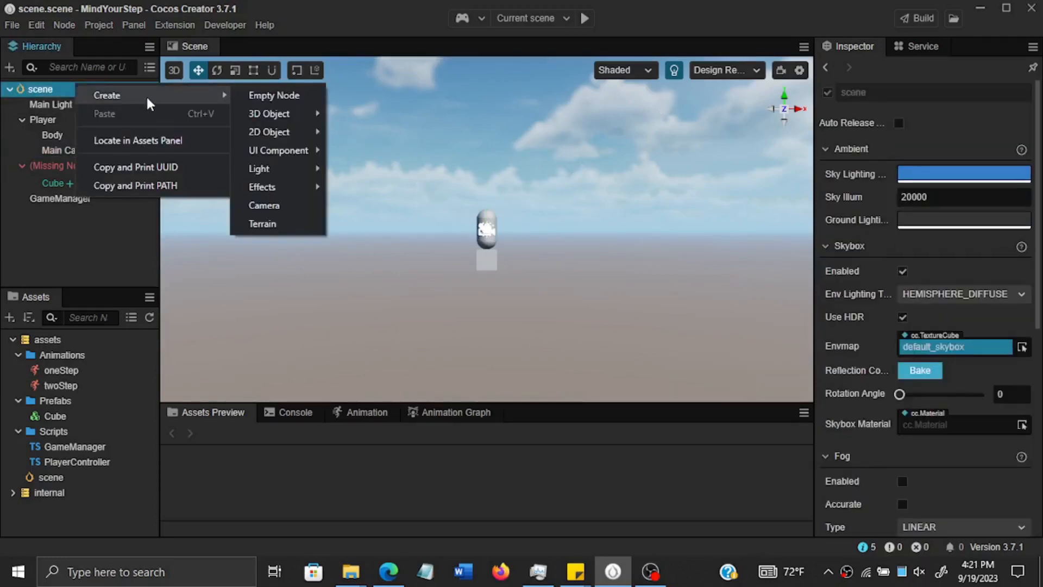
pyautogui.moveTo(280, 147)
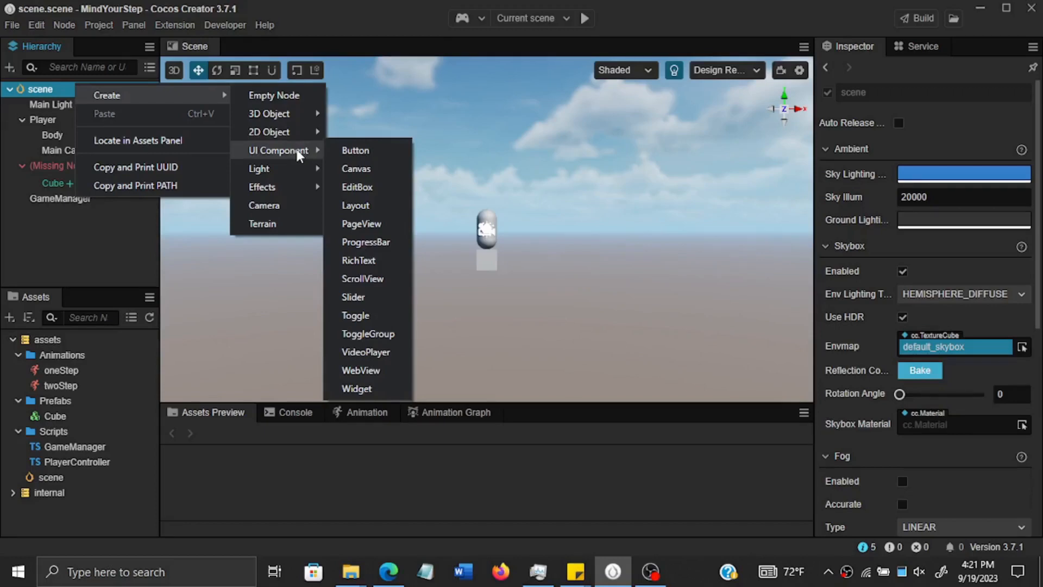
pyautogui.click(355, 150)
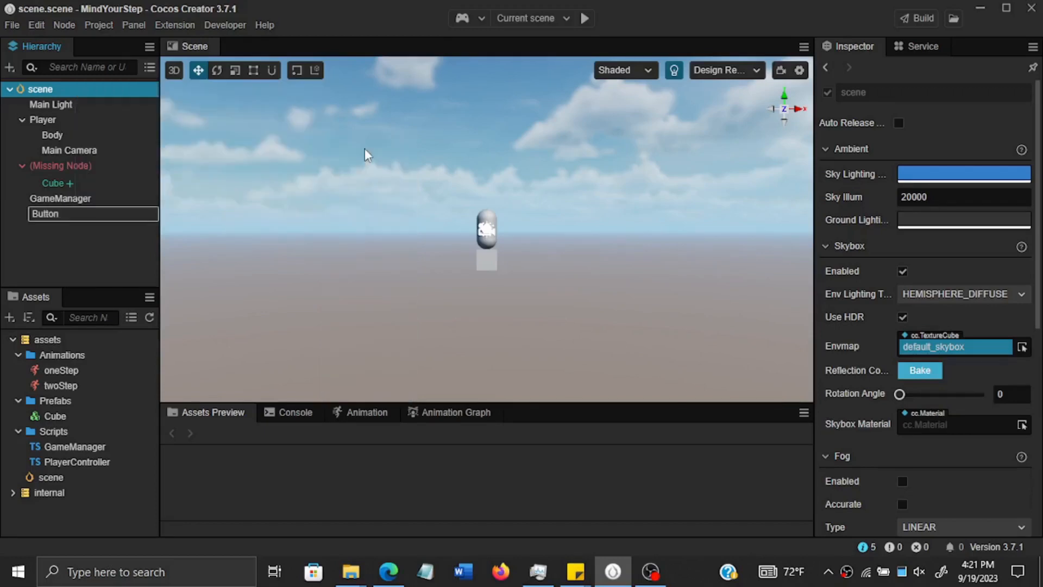
pyautogui.click(75, 219)
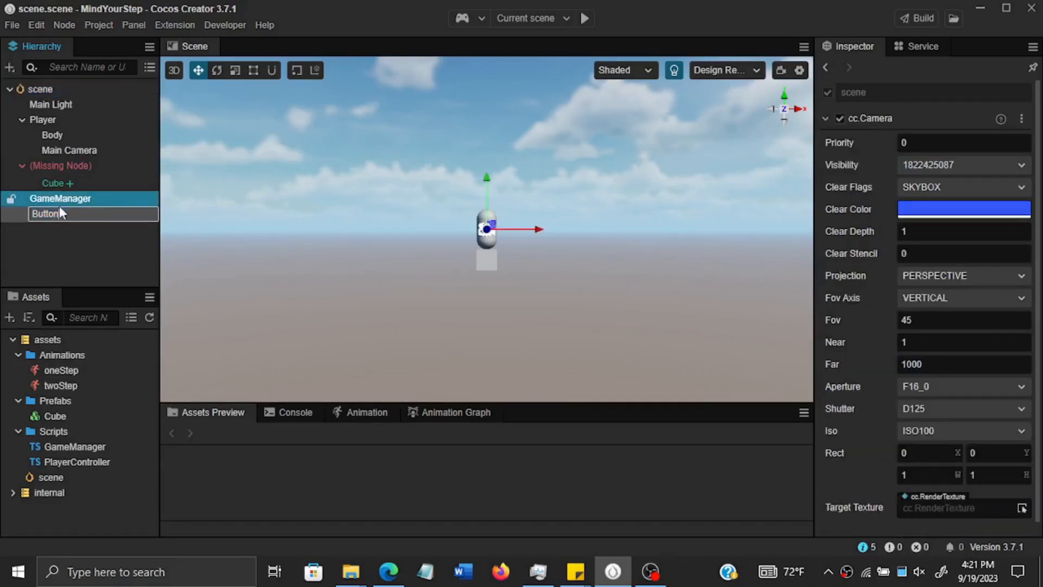
pyautogui.click(64, 223)
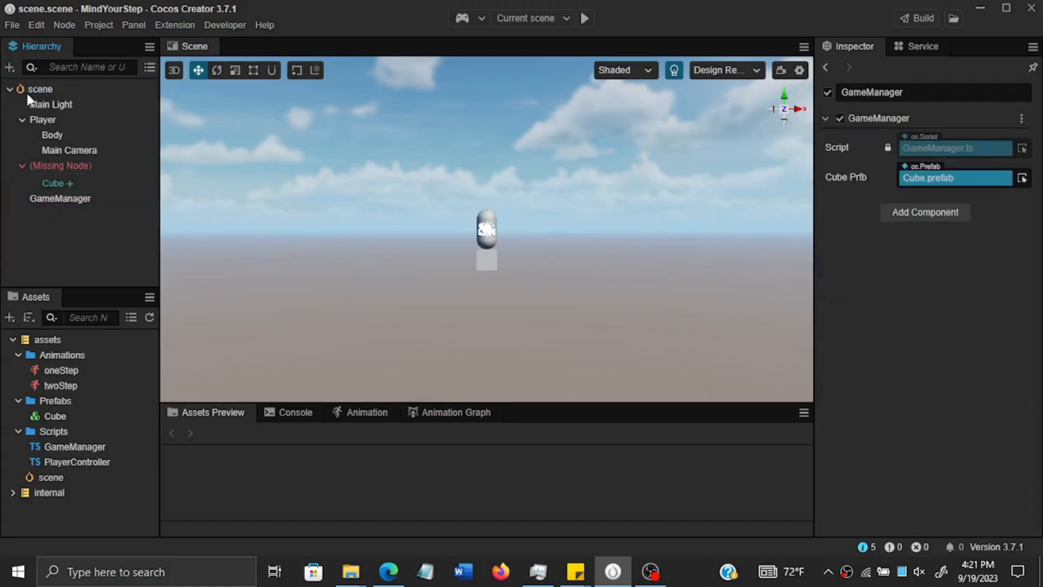
pyautogui.click(48, 87)
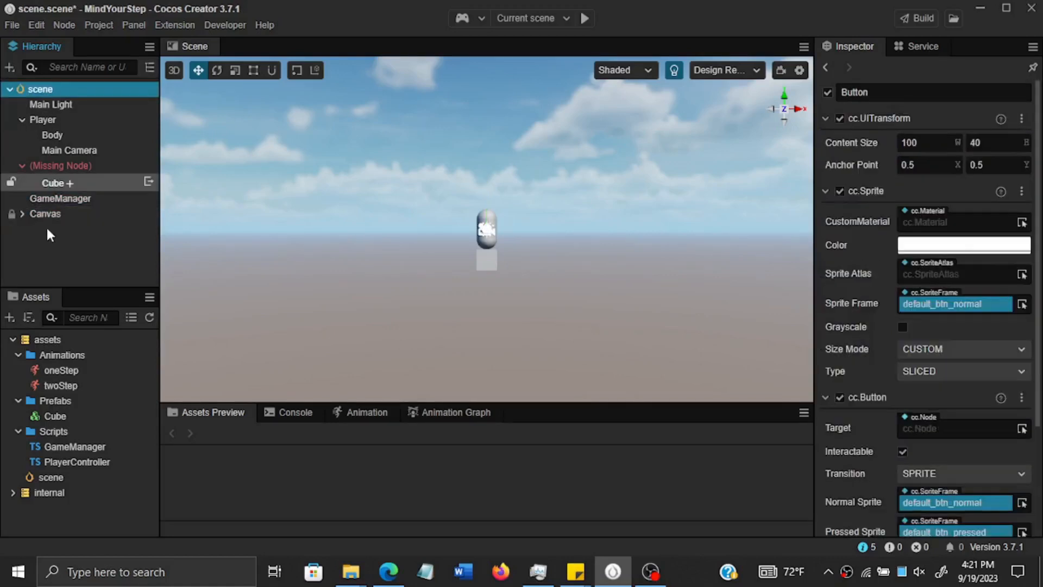
pyautogui.click(22, 214)
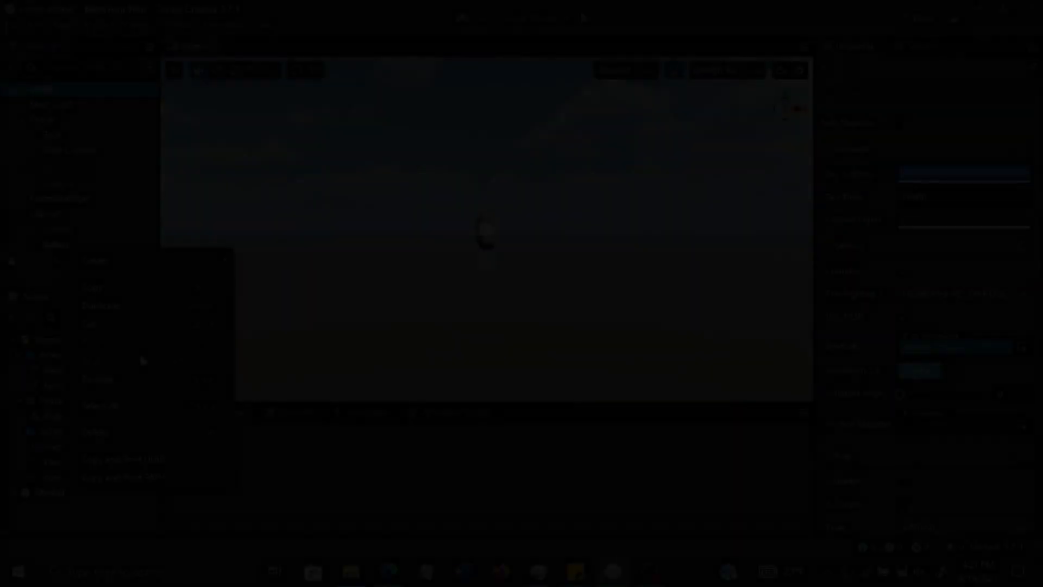
# Step: Rename the Button node under Canvas as PlayButton and select it
pyautogui.click(118, 382)
pyautogui.write('Pla')
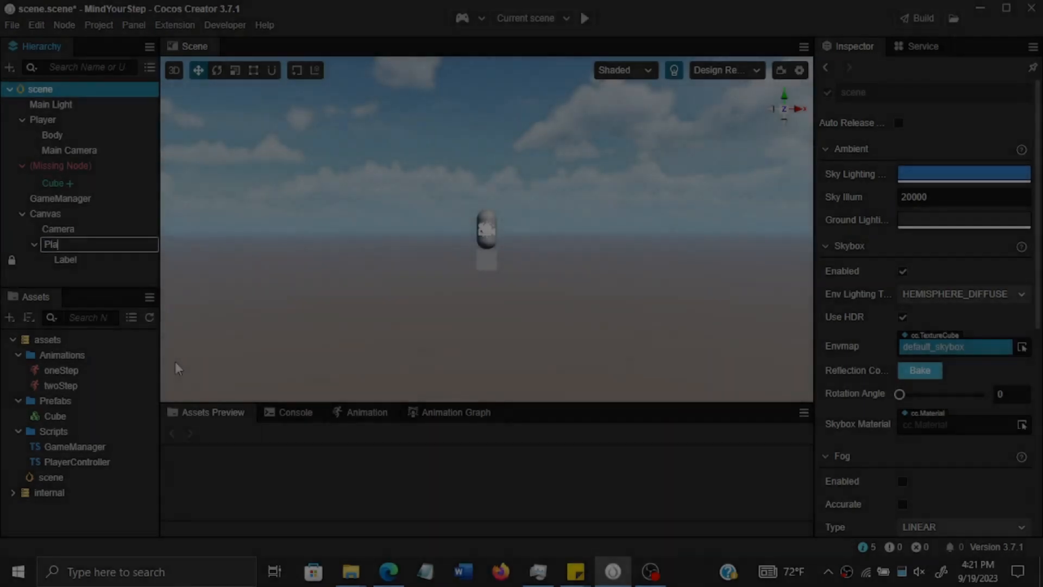
pyautogui.write('yButton')
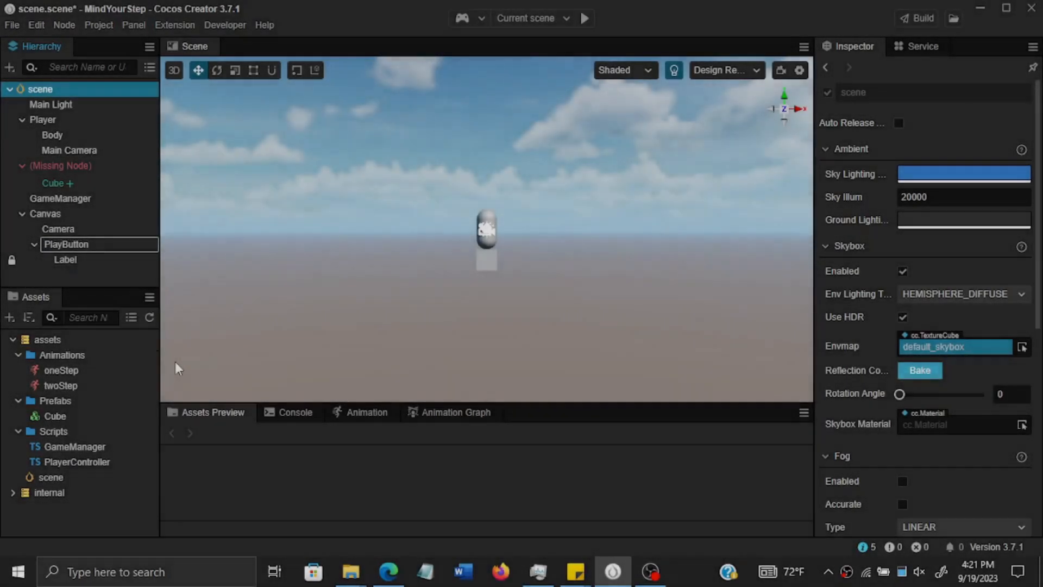
pyautogui.click(102, 272)
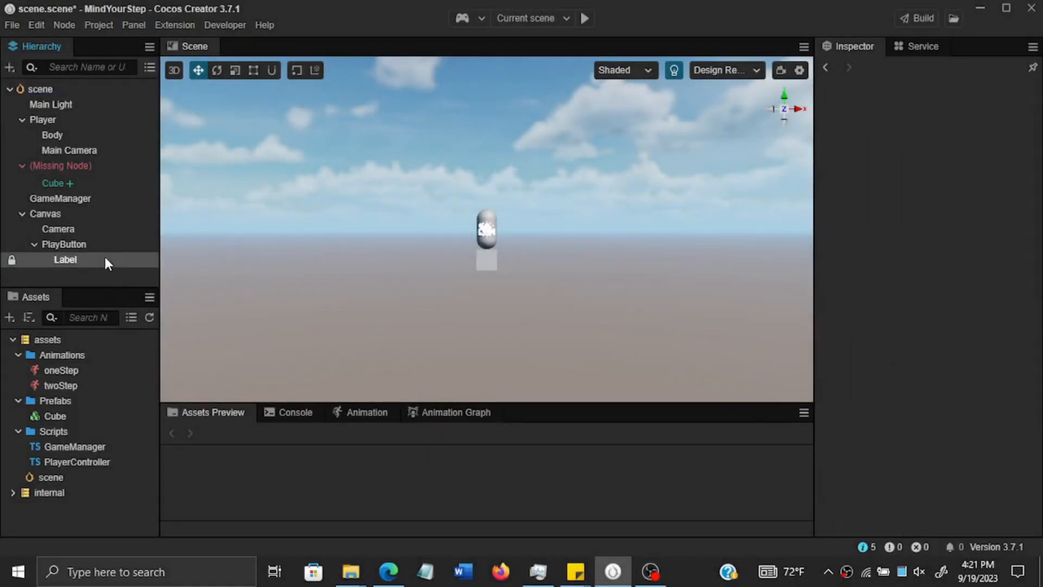
pyautogui.click(89, 245)
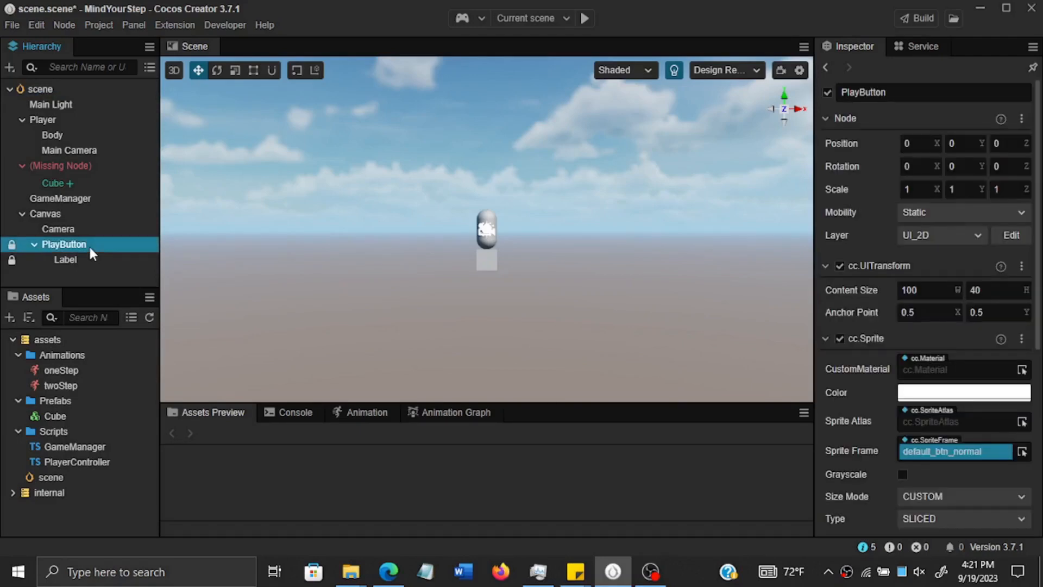
# Step: Create an empty node named StartMenu under the Canvas node
pyautogui.click(59, 229)
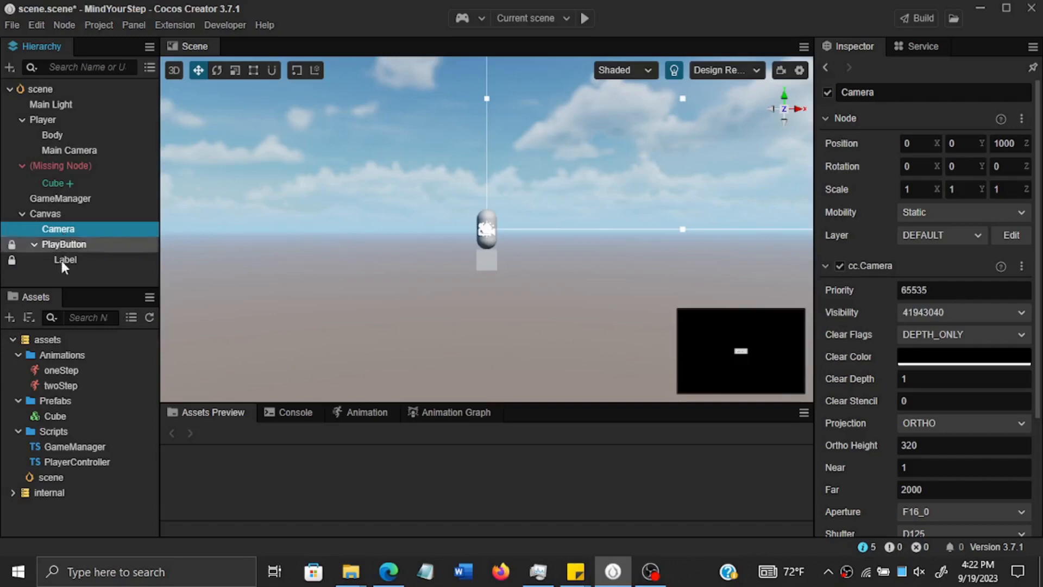
pyautogui.click(74, 242)
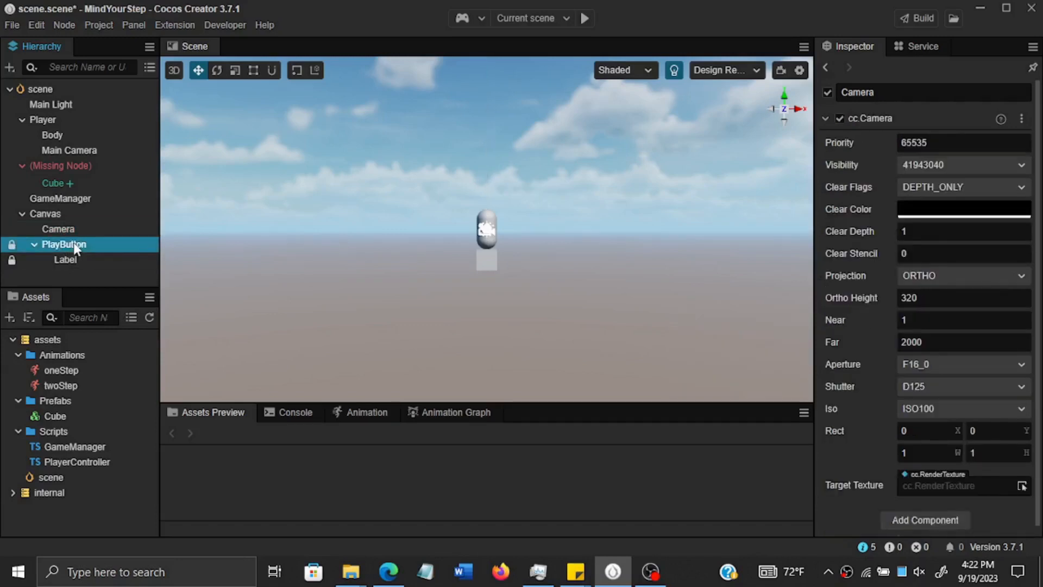
pyautogui.click(66, 214)
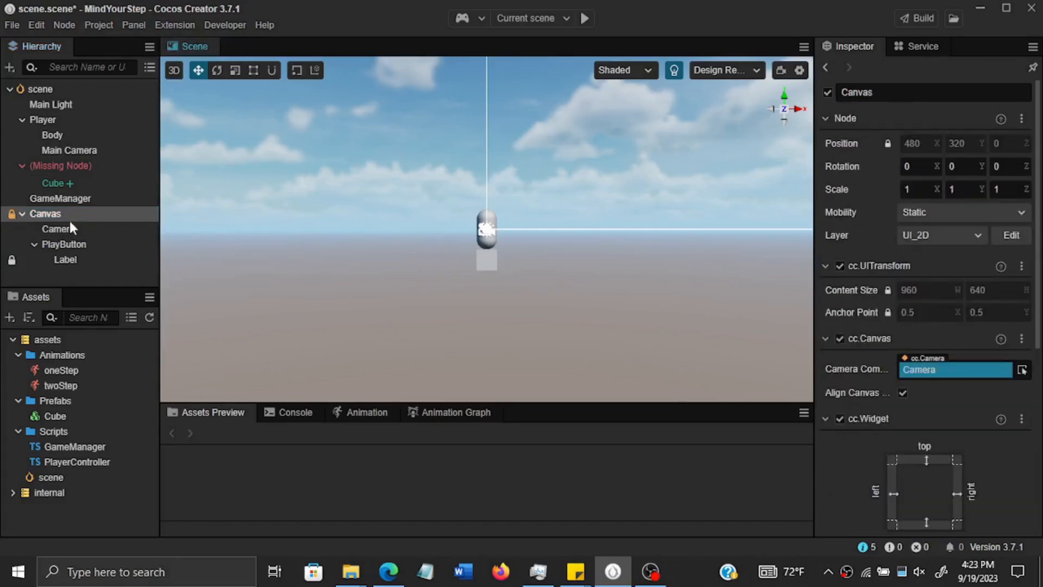
pyautogui.click(47, 213)
pyautogui.rightClick(47, 213)
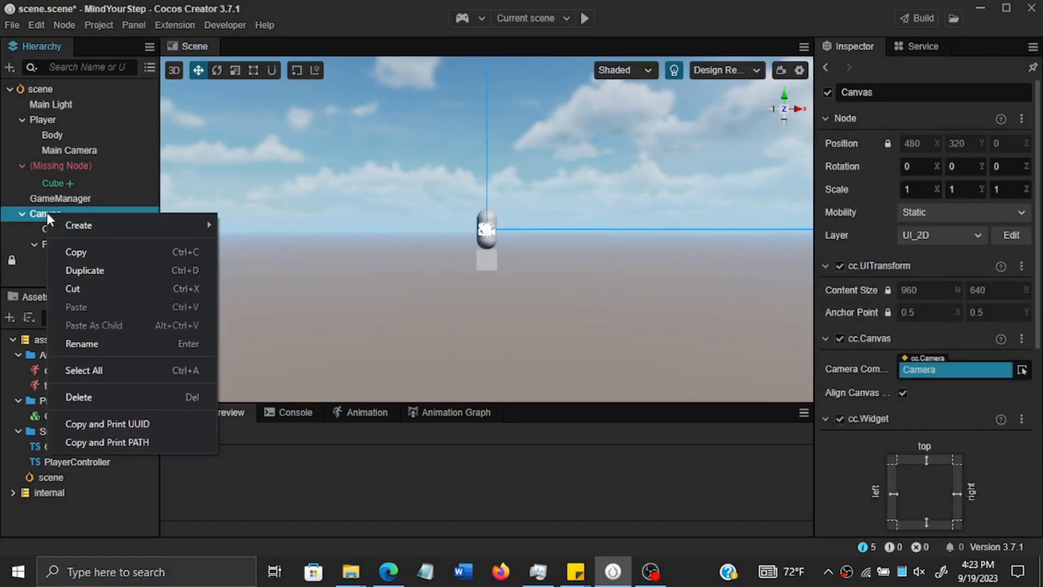
pyautogui.moveTo(119, 224)
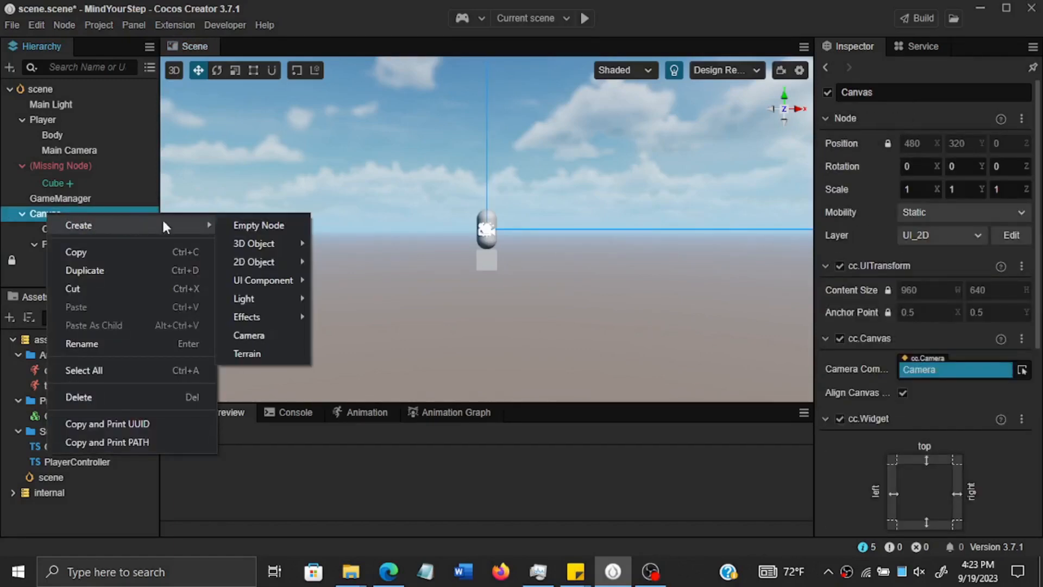
pyautogui.rightClick(27, 213)
pyautogui.moveTo(139, 224)
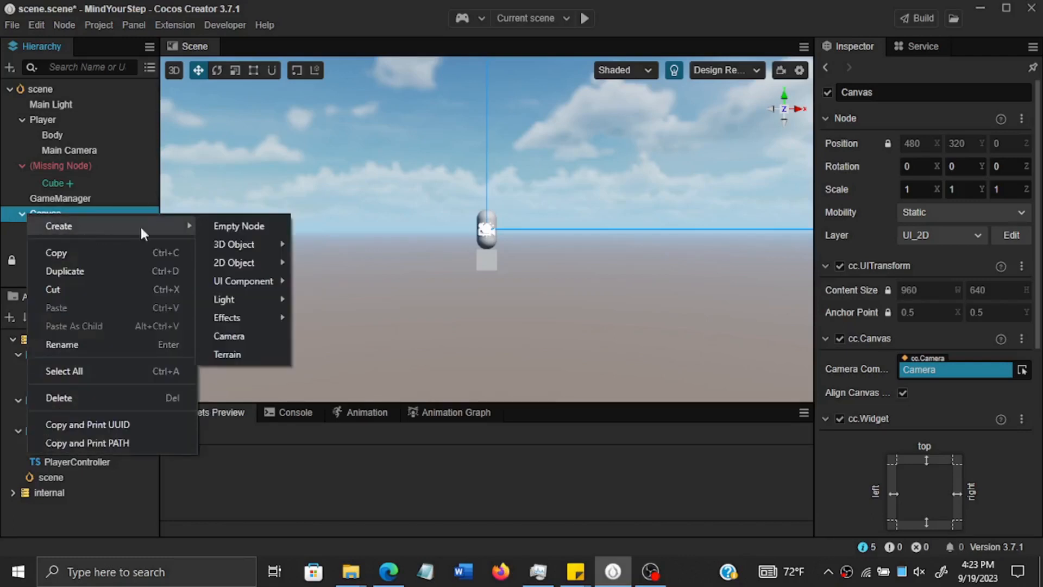
pyautogui.click(238, 225)
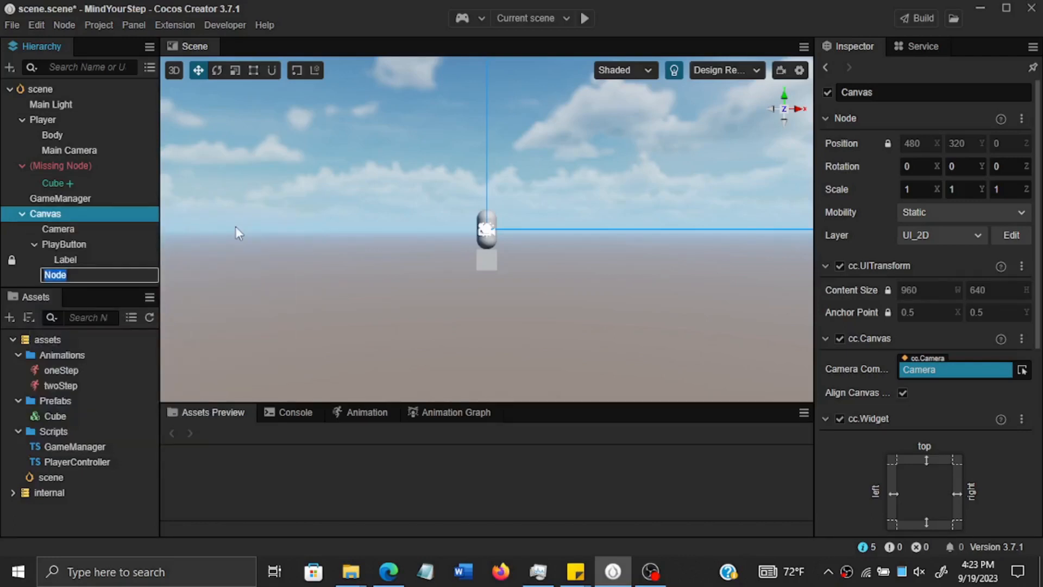
pyautogui.write('StartMenu')
pyautogui.press('Return')
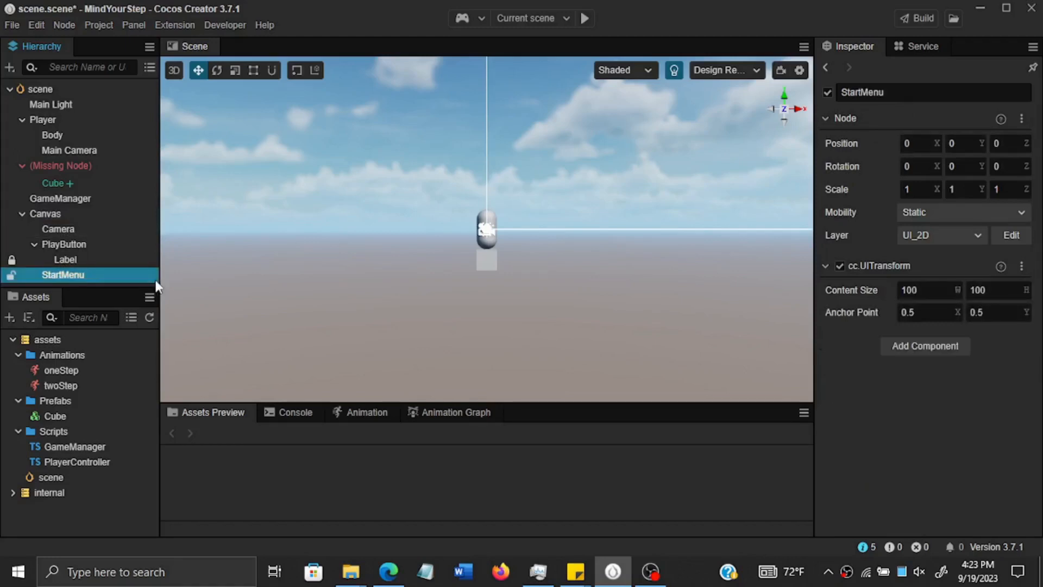
# Step: Nest the PlayButton node under StartMenu in the hierarchy and switch the scene view to 2D
pyautogui.click(35, 245)
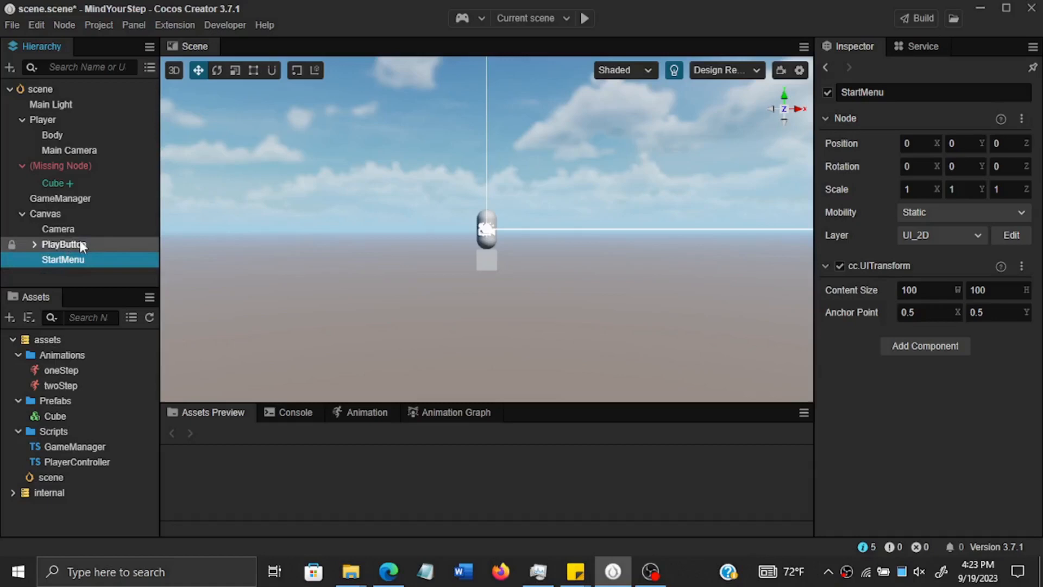
pyautogui.moveTo(80, 259); pyautogui.dragTo(74, 262)
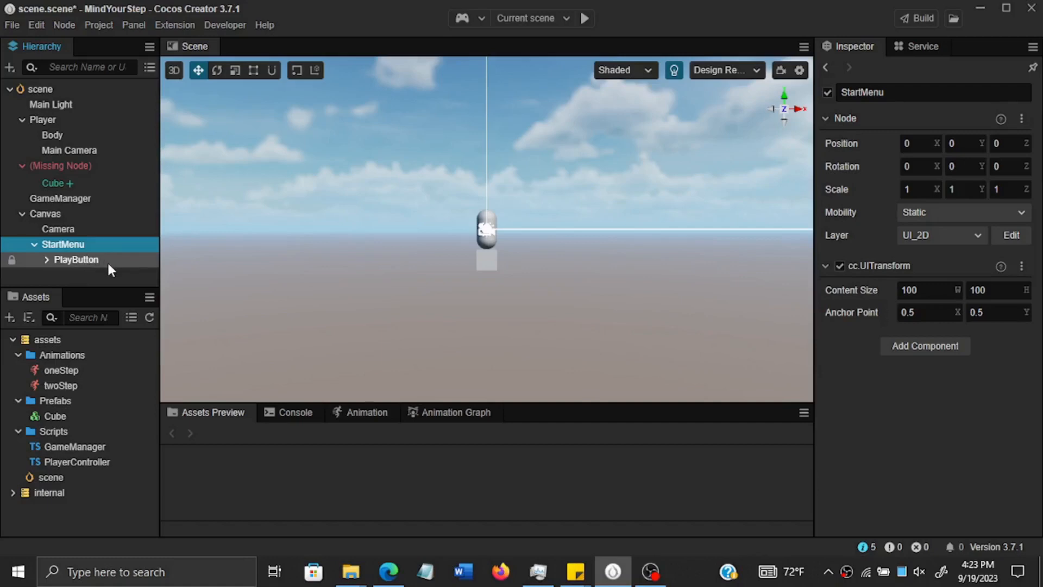
pyautogui.click(46, 260)
pyautogui.click(48, 262)
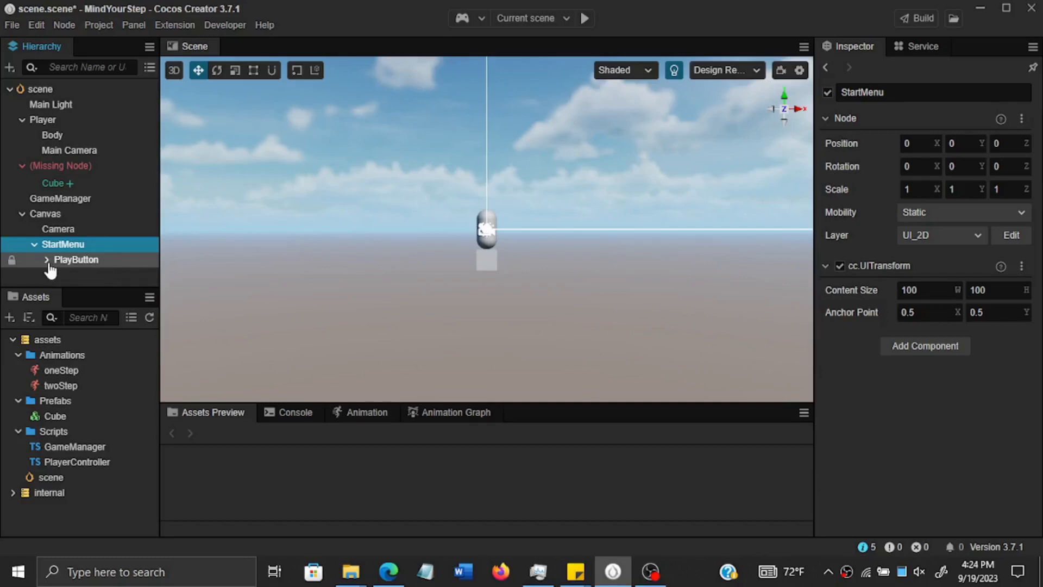
pyautogui.click(175, 72)
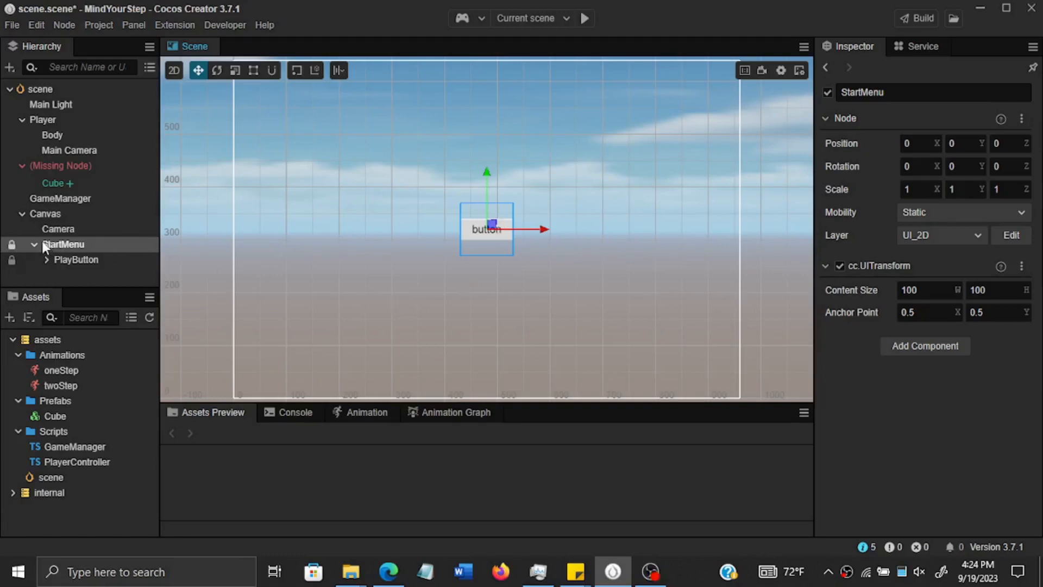
# Step: Create a 2D Sprite node named BG under StartMenu and move it into the PlayButton node, below its Label
pyautogui.rightClick(87, 244)
pyautogui.moveTo(149, 253)
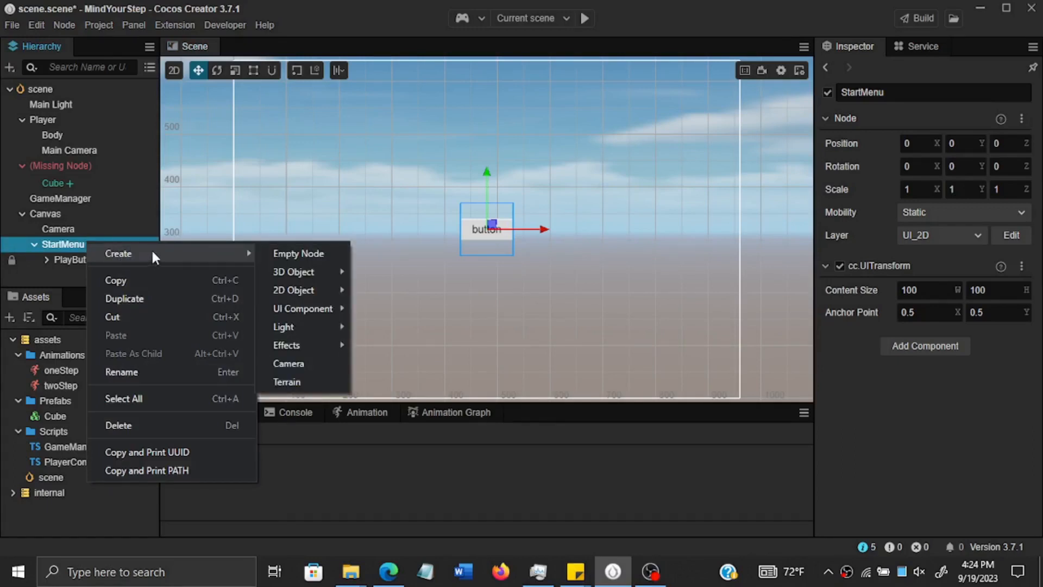
pyautogui.moveTo(313, 293)
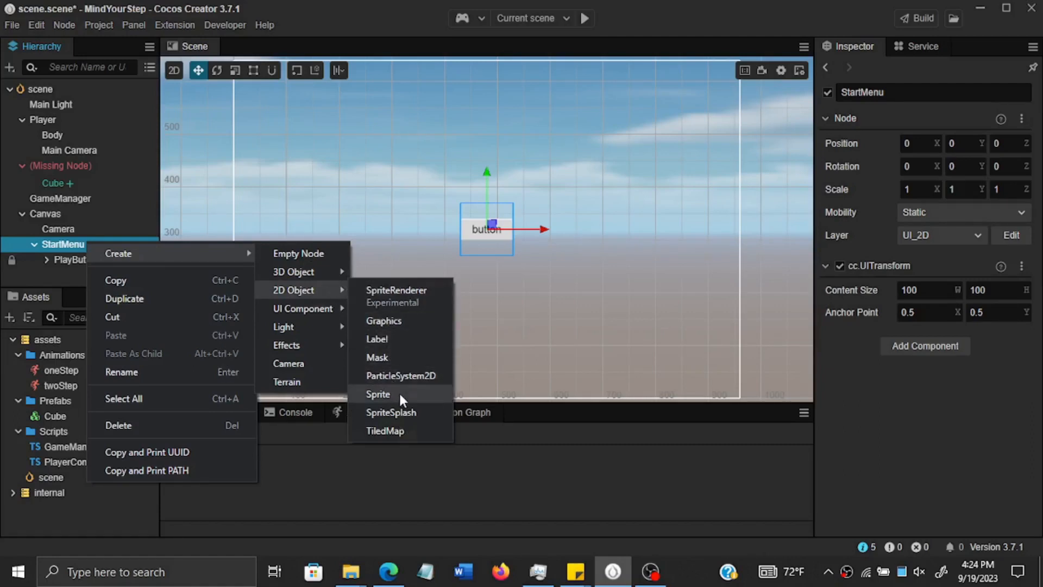
pyautogui.click(378, 394)
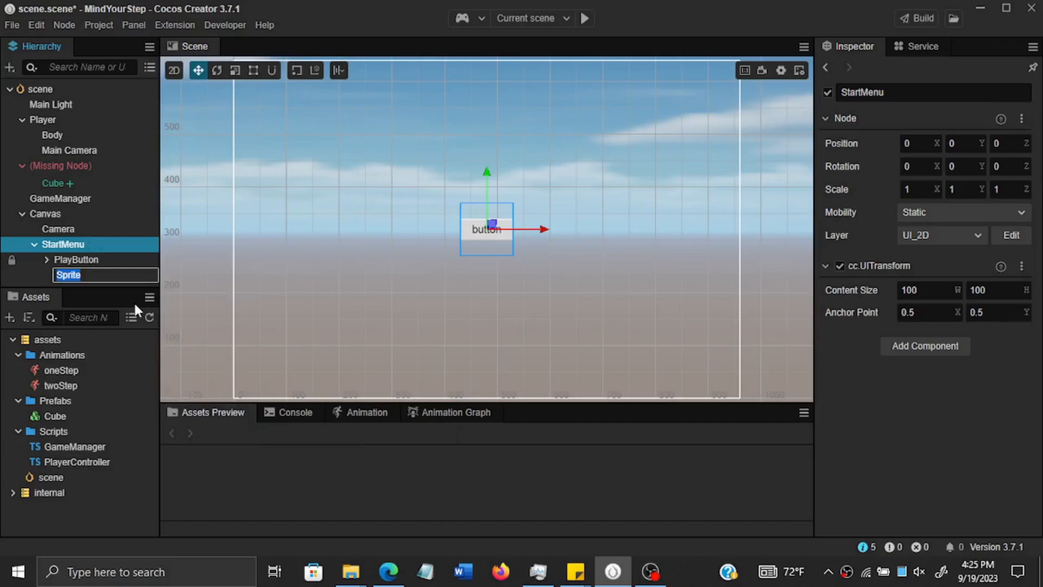
pyautogui.write('BG')
pyautogui.press('Return')
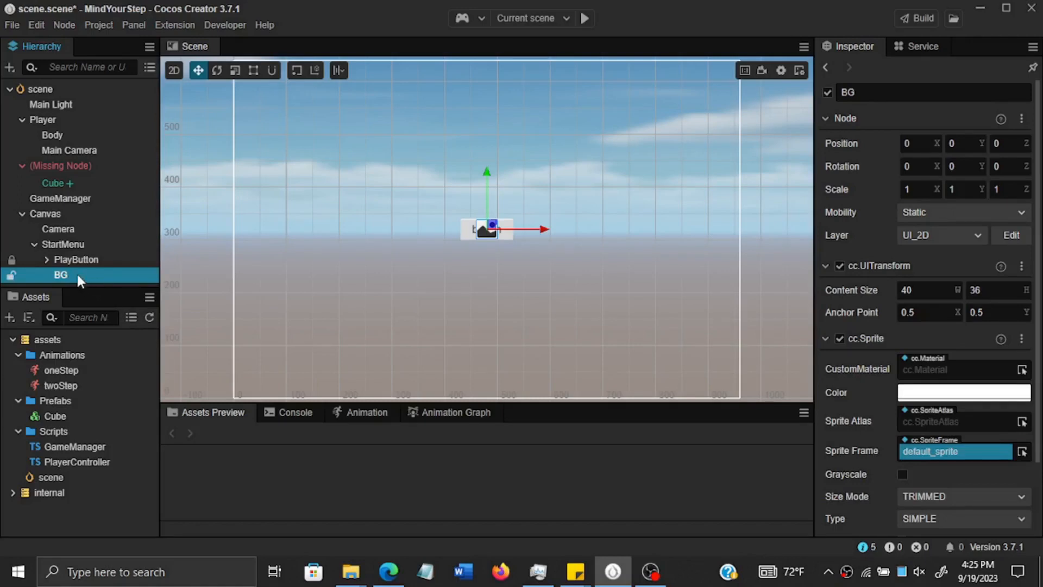
pyautogui.moveTo(78, 274); pyautogui.dragTo(79, 261)
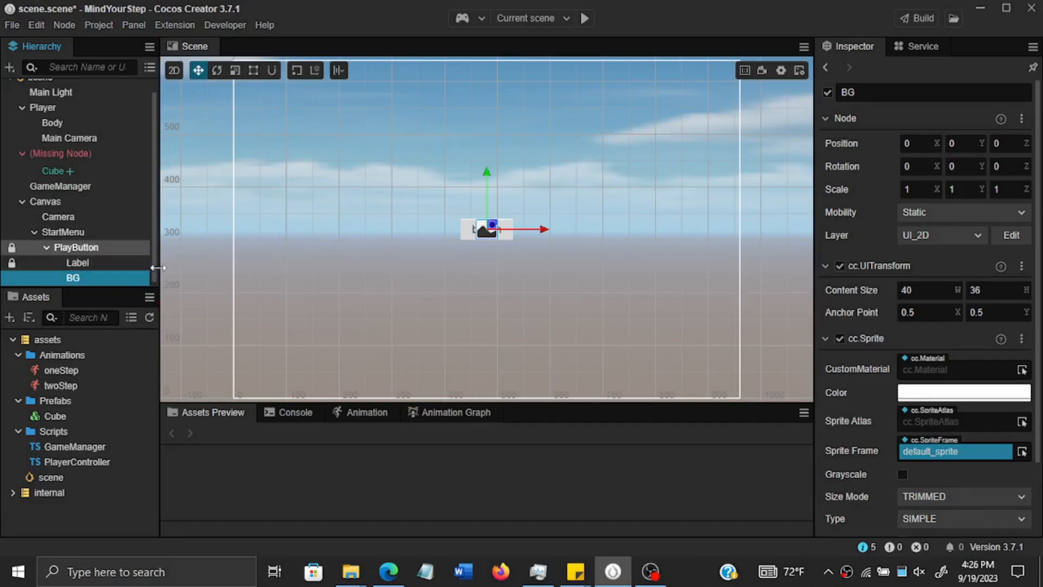
pyautogui.moveTo(153, 273); pyautogui.dragTo(153, 281)
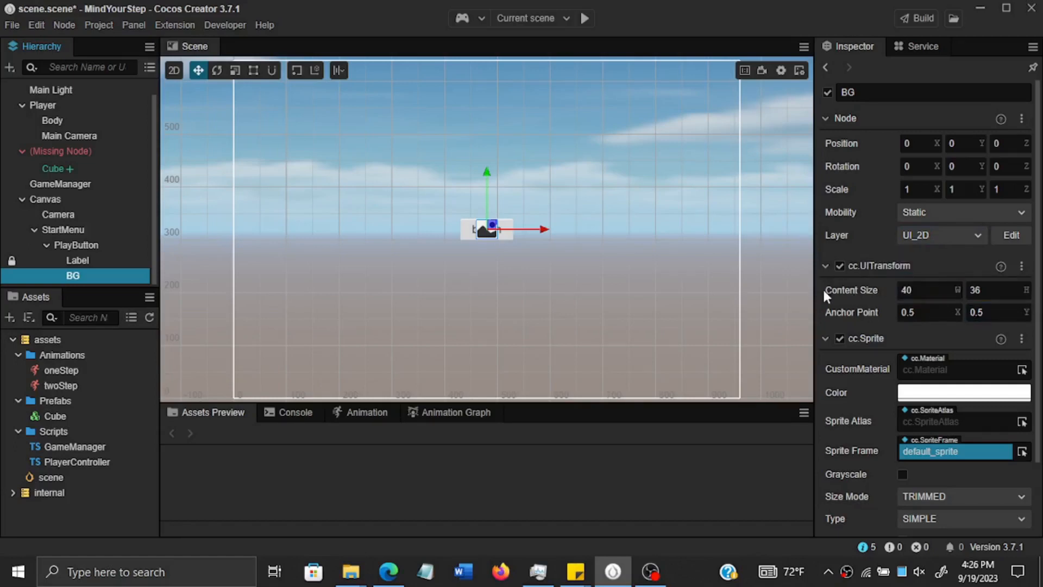
# Step: Set the BG sprite's content size to 200 by 200
pyautogui.click(851, 290)
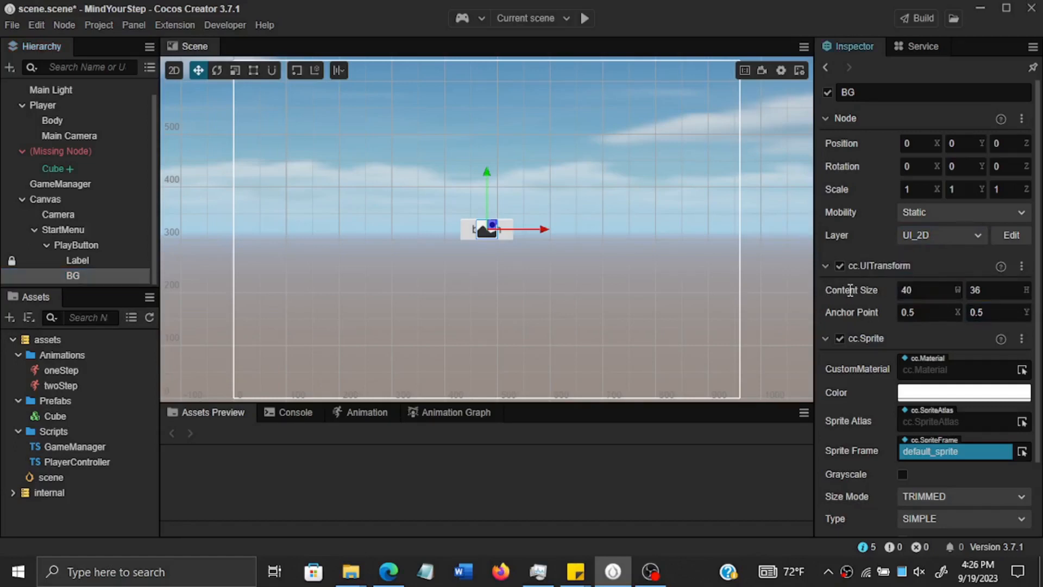
pyautogui.click(80, 279)
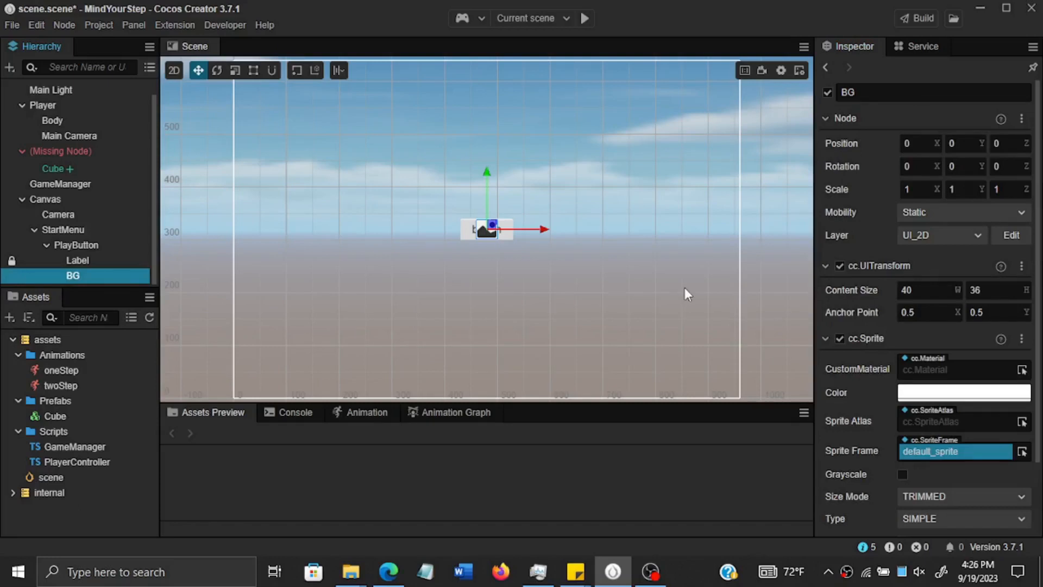
pyautogui.click(906, 290)
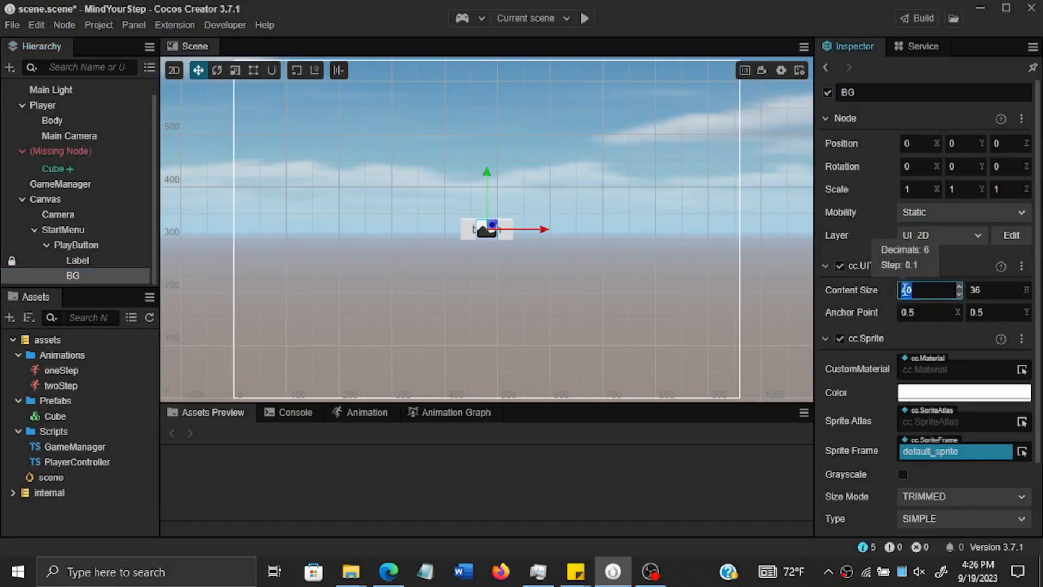
pyautogui.write('200')
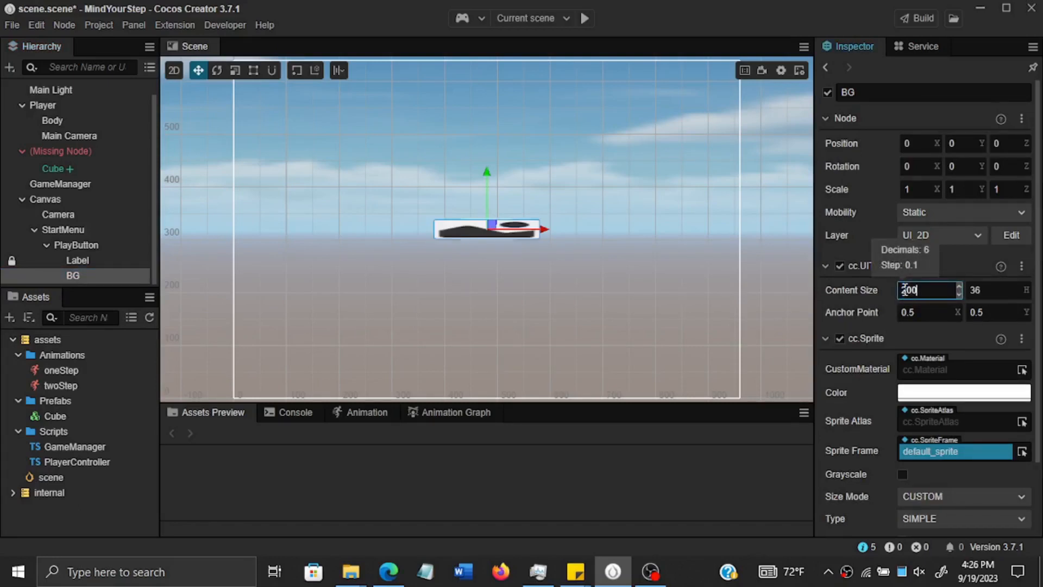
pyautogui.press('BackSpace')
pyautogui.click(983, 289)
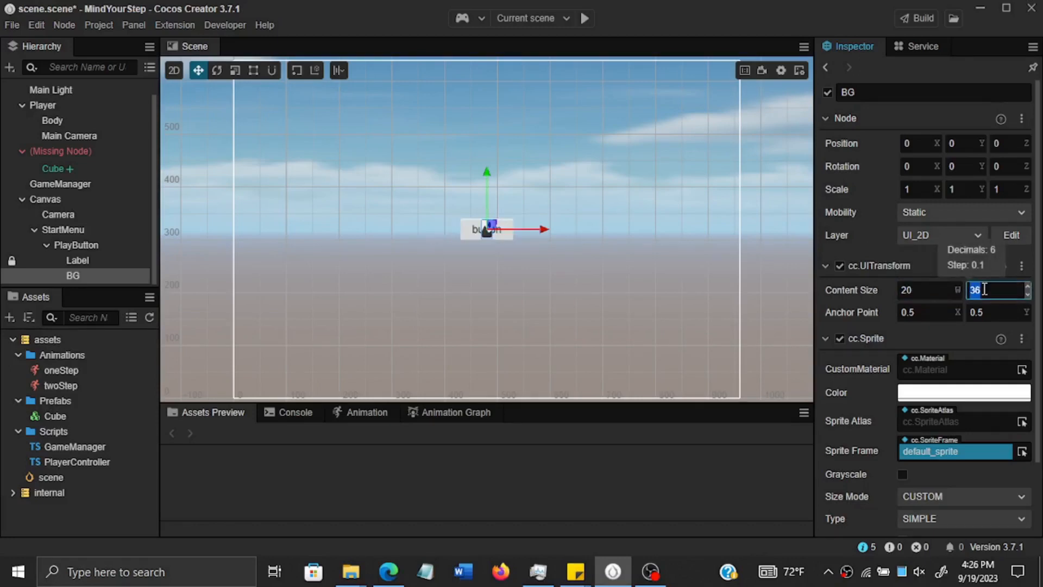
pyautogui.write('2000')
pyautogui.press('BackSpace')
pyautogui.click(913, 290)
pyautogui.write('0')
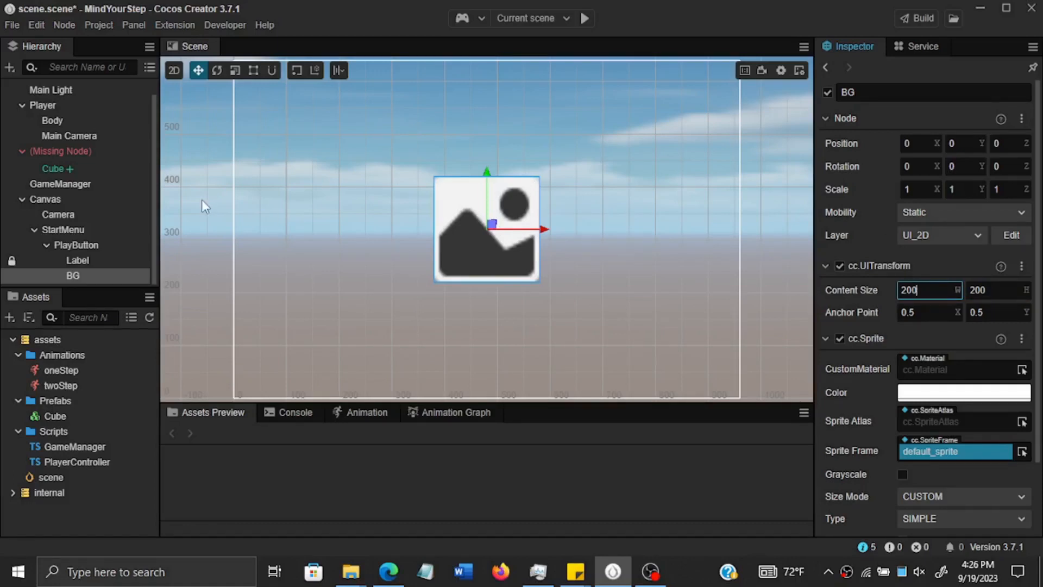
# Step: Assign default_sprite_splash from the internal default_ui assets as the BG node's Sprite Frame
pyautogui.click(12, 493)
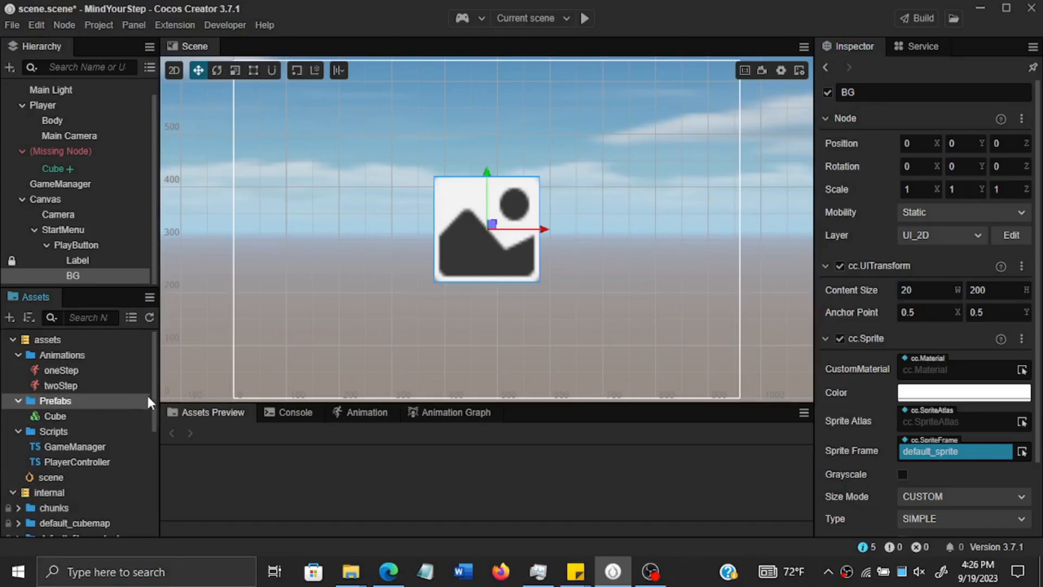
pyautogui.moveTo(155, 395); pyautogui.dragTo(152, 494)
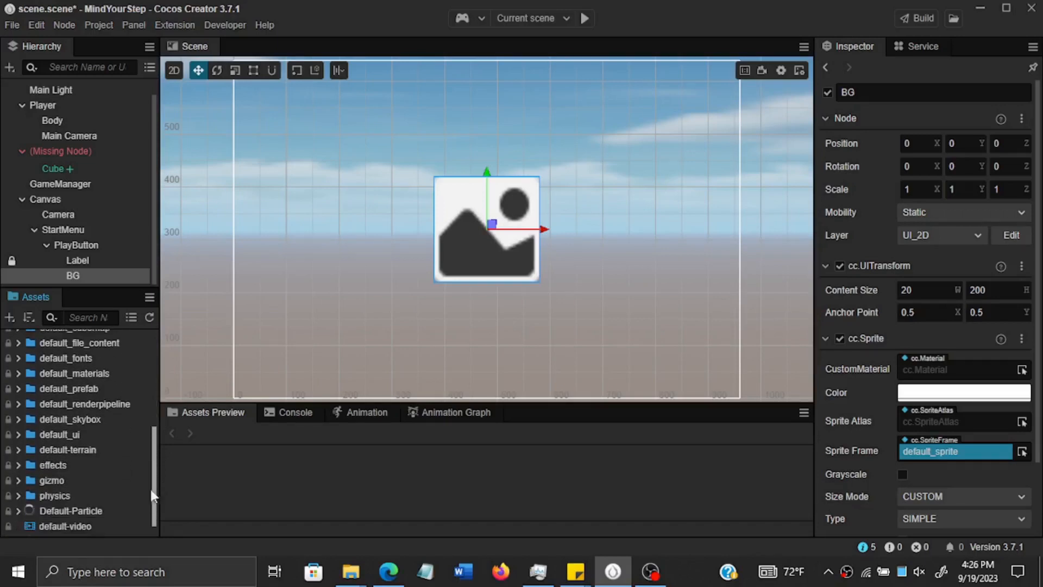
pyautogui.click(19, 434)
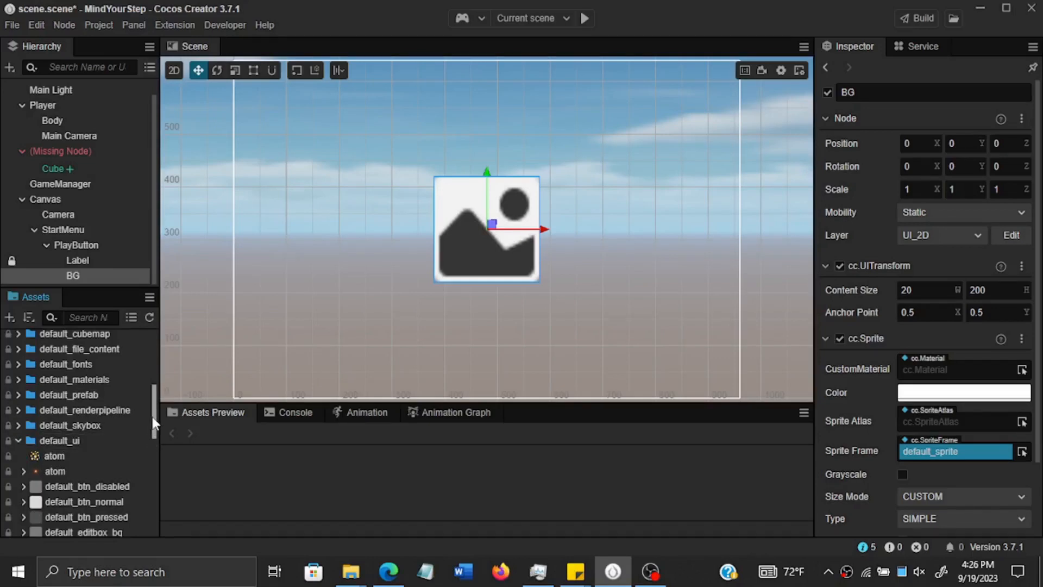
pyautogui.scroll(-3, 152, 416)
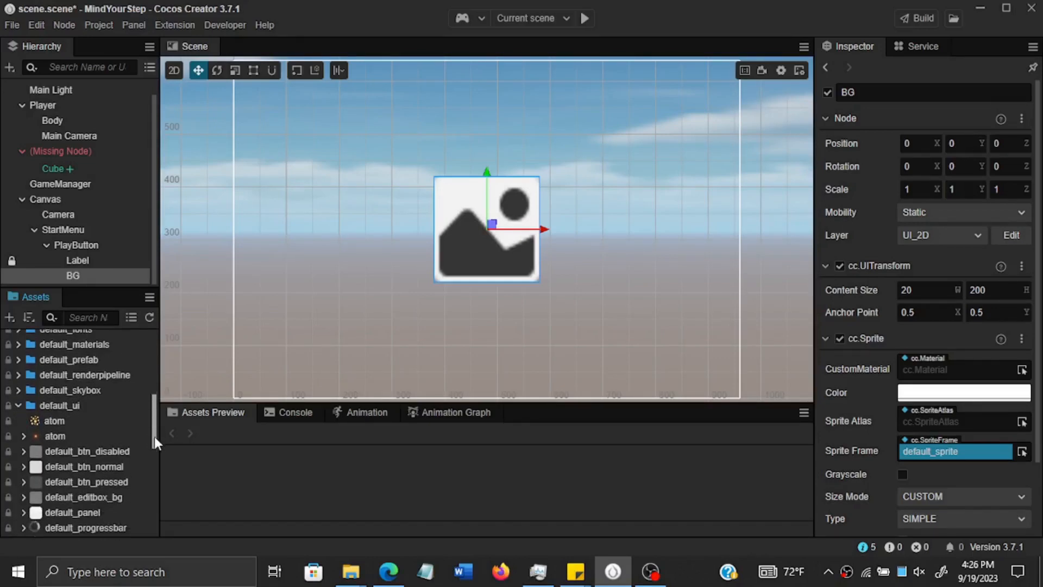
pyautogui.scroll(-4, 151, 459)
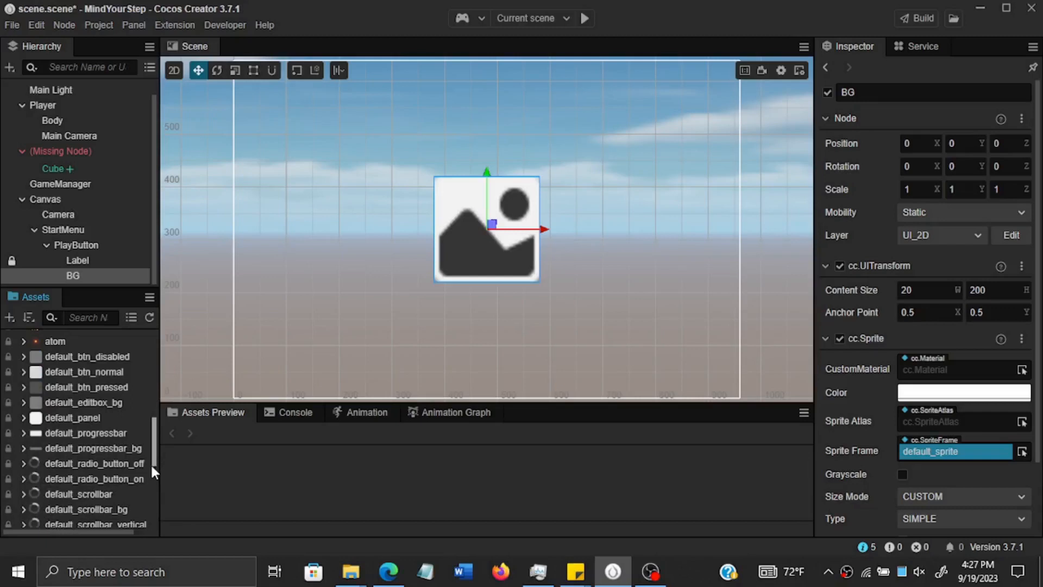
pyautogui.scroll(-2, 151, 473)
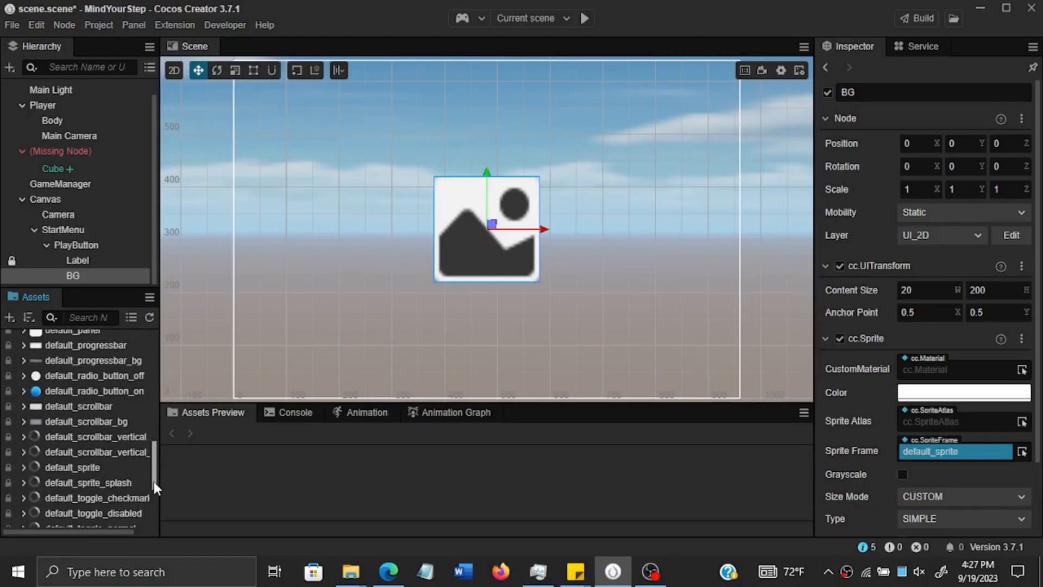
pyautogui.scroll(-2, 154, 483)
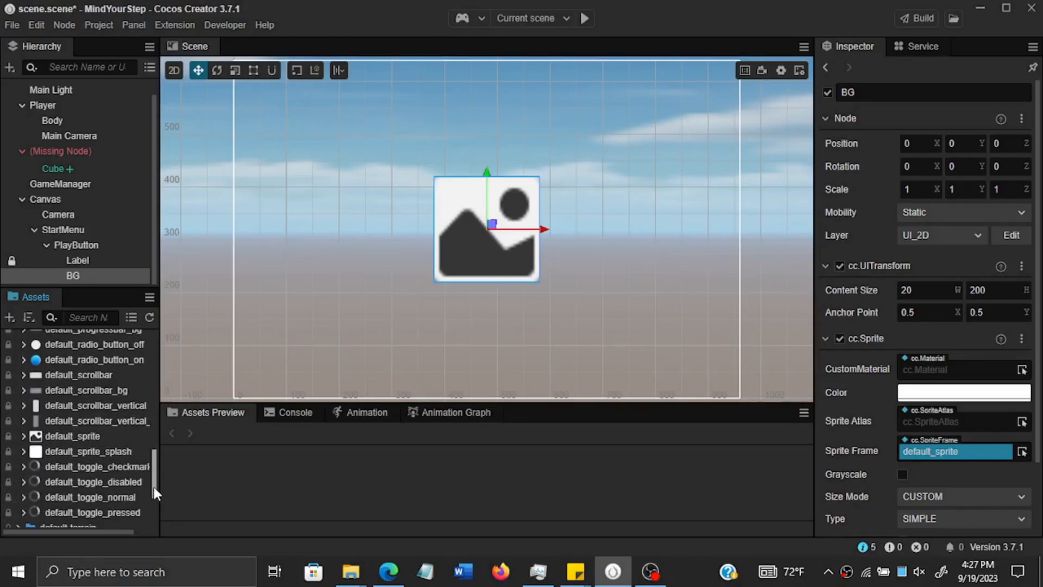
pyautogui.scroll(-2, 155, 494)
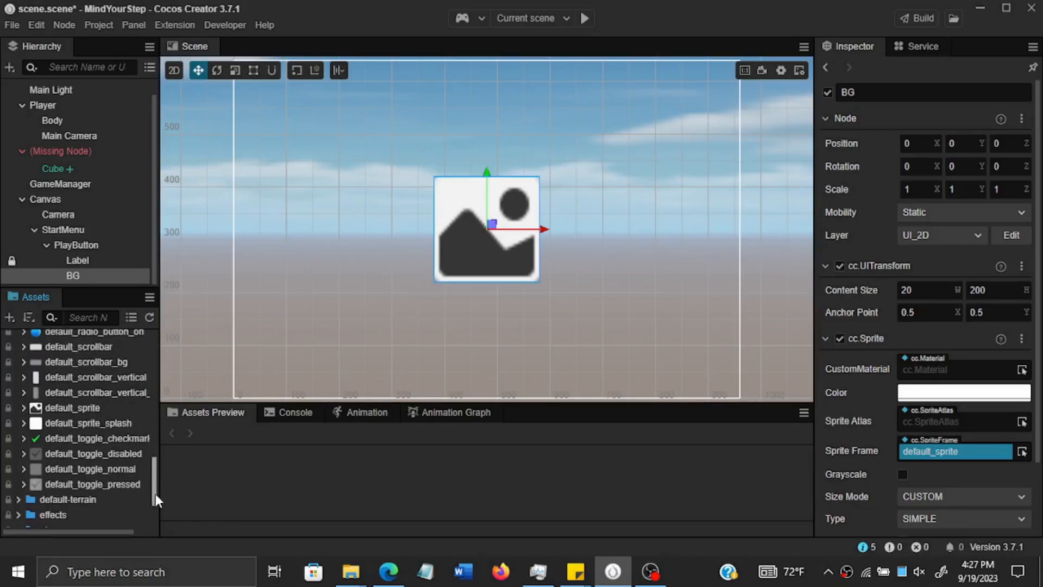
pyautogui.click(106, 424)
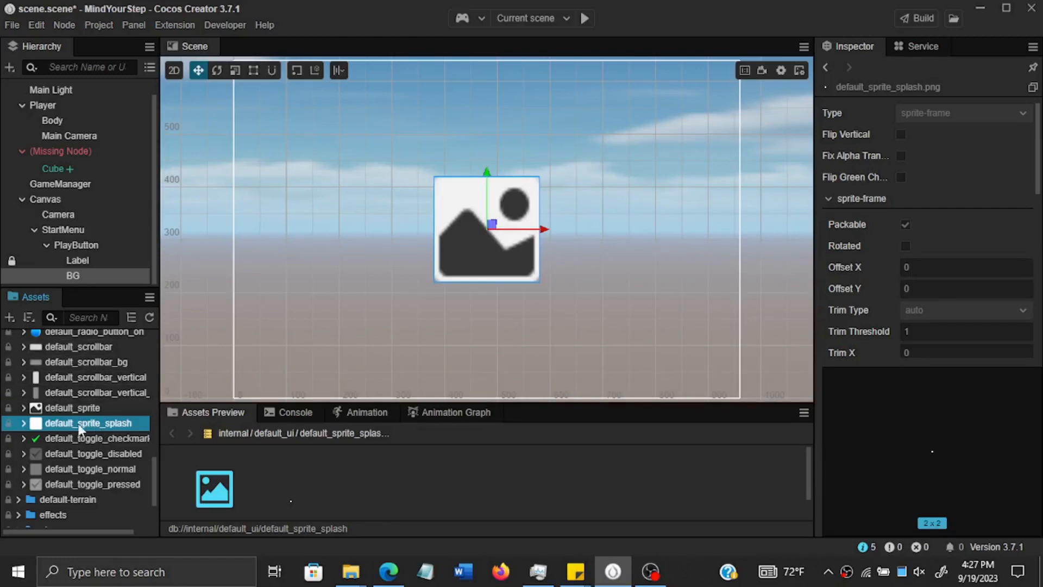
pyautogui.click(107, 274)
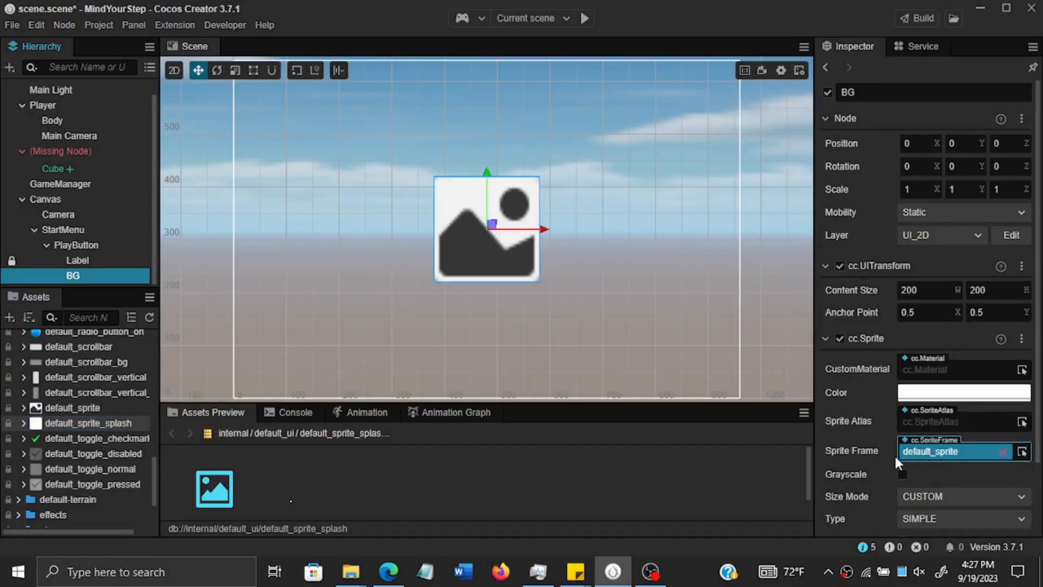
pyautogui.moveTo(82, 423); pyautogui.dragTo(956, 454)
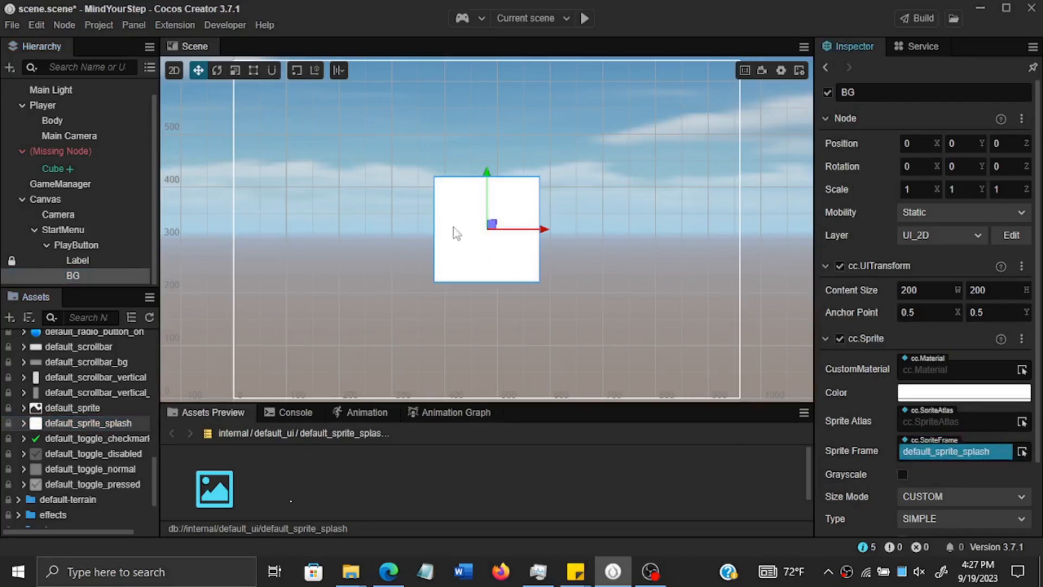
# Step: Move the BG node out of PlayButton and place it directly under StartMenu, above PlayButton, so the button draws in front
pyautogui.click(491, 184)
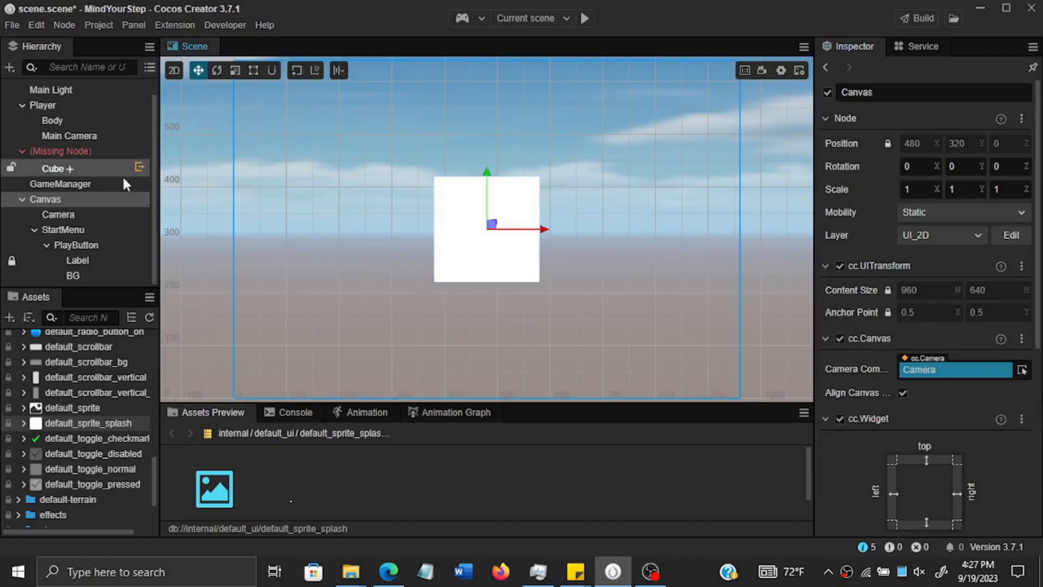
pyautogui.click(76, 274)
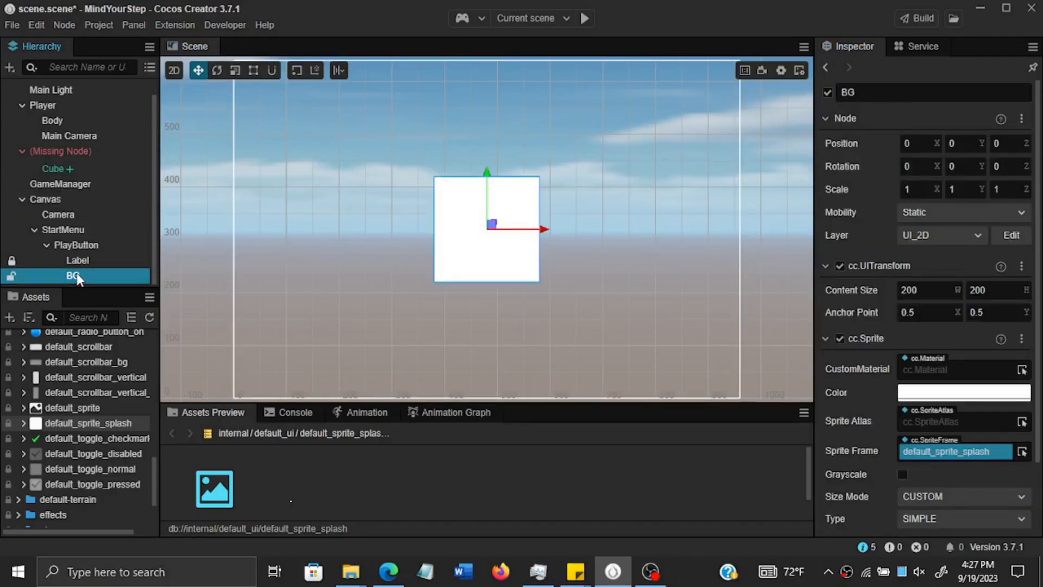
pyautogui.click(77, 246)
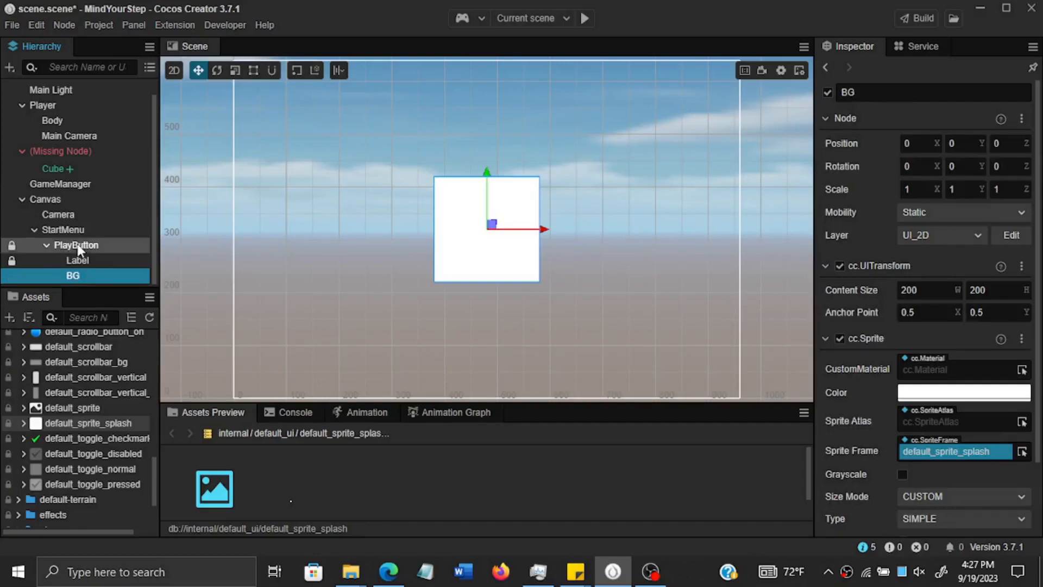
pyautogui.click(47, 245)
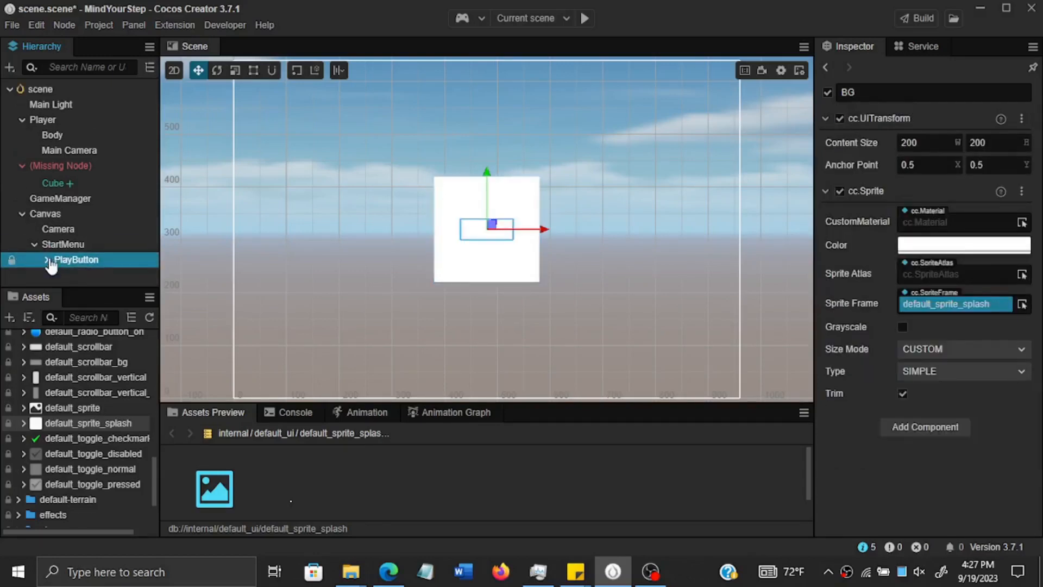
pyautogui.click(48, 261)
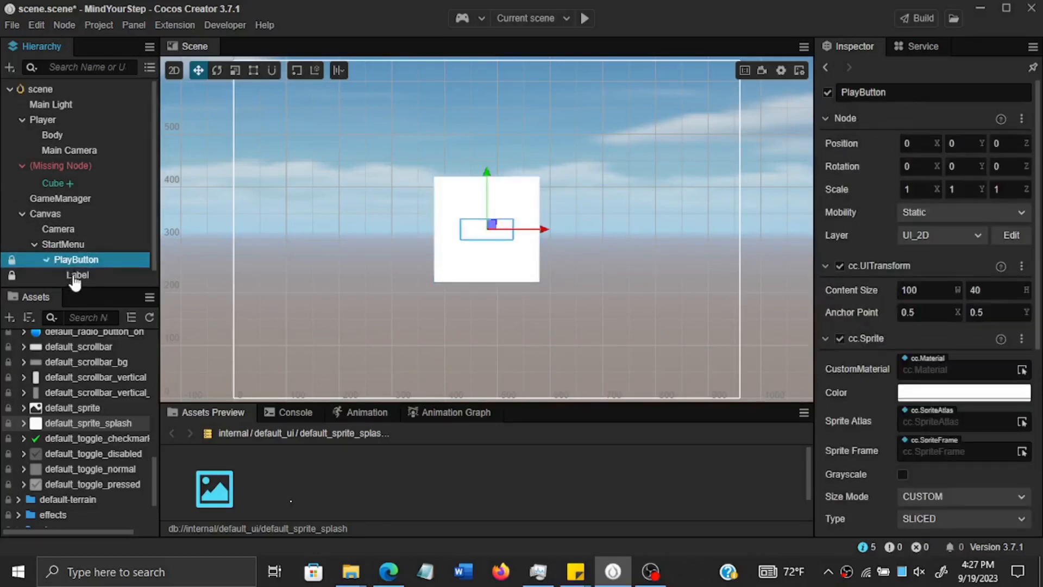
pyautogui.click(79, 275)
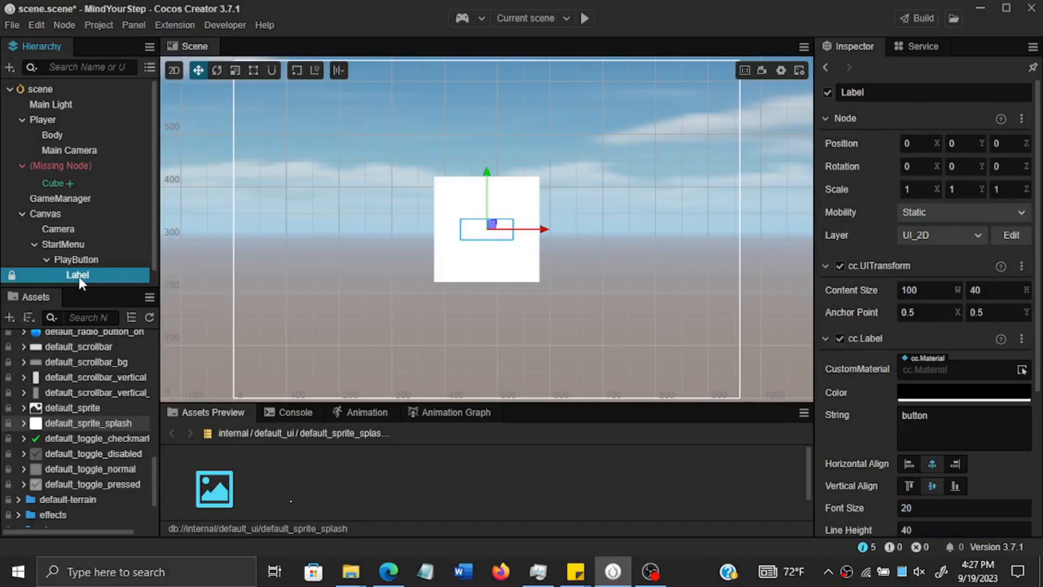
pyautogui.scroll(-1, 79, 277)
pyautogui.click(98, 280)
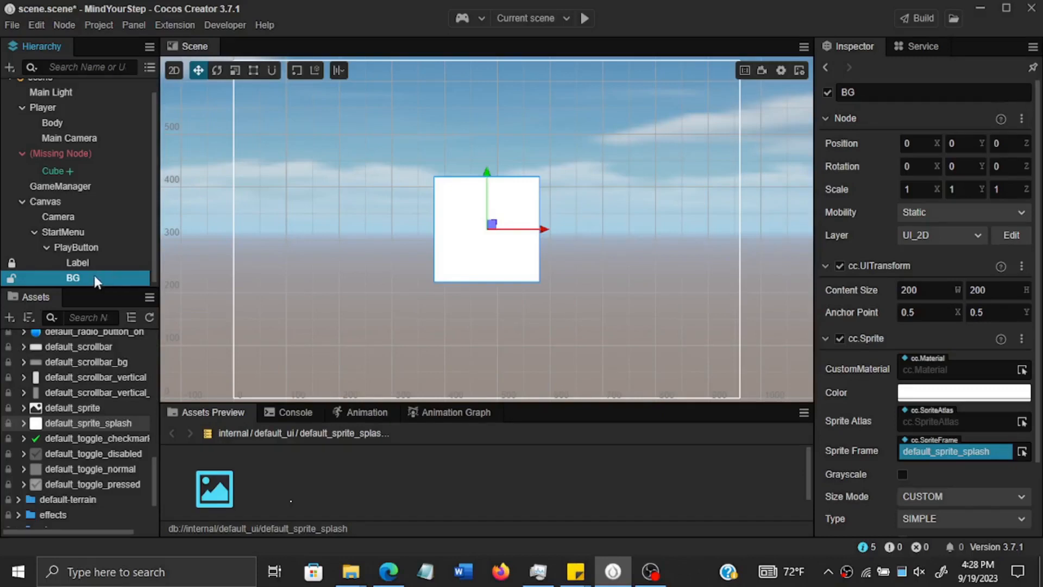
pyautogui.moveTo(85, 275); pyautogui.dragTo(87, 239)
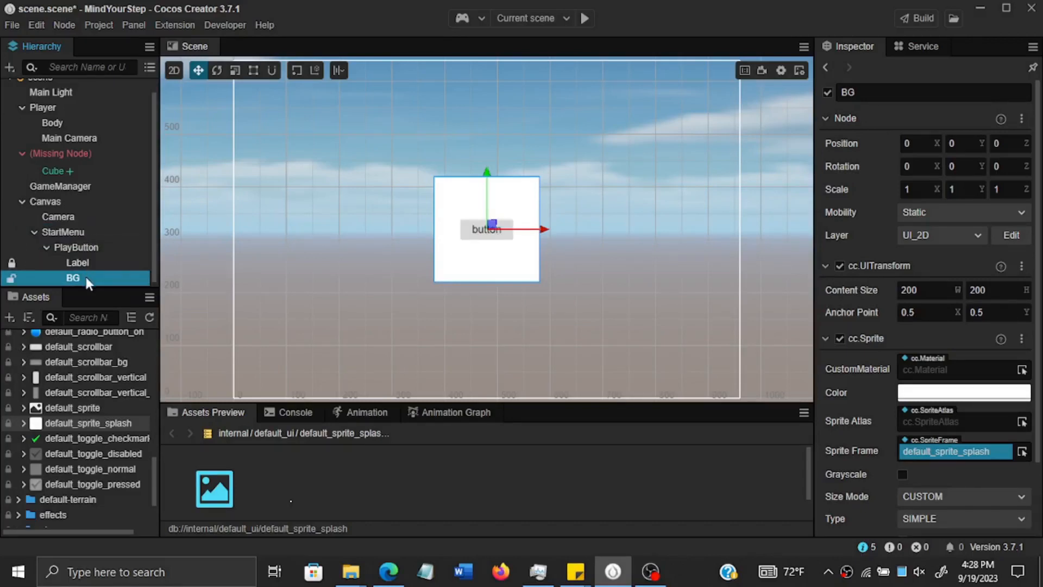
# Step: Reorder the BG node so it sits as a direct child of StartMenu ahead of PlayButton
pyautogui.moveTo(80, 273); pyautogui.dragTo(80, 245)
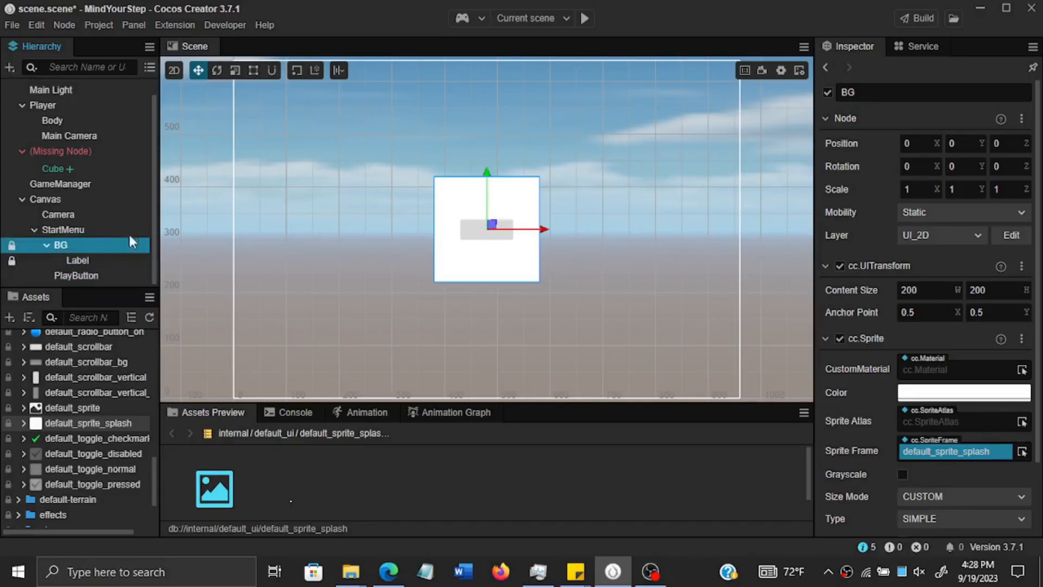
pyautogui.hotkey('ctrl', 'z')
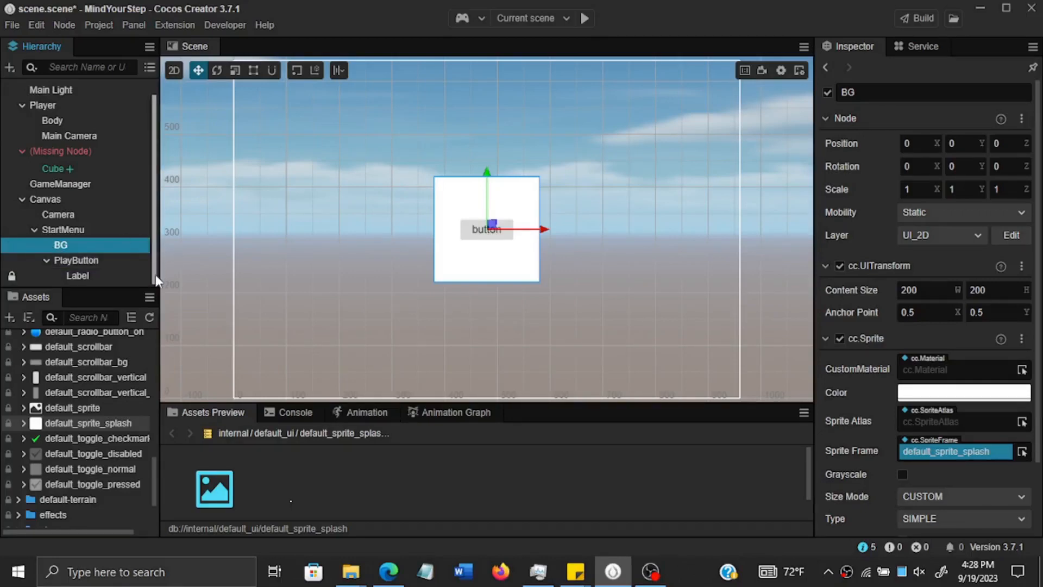
# Step: Examine the order and properties of the BG and PlayButton nodes inside StartMenu
pyautogui.click(52, 231)
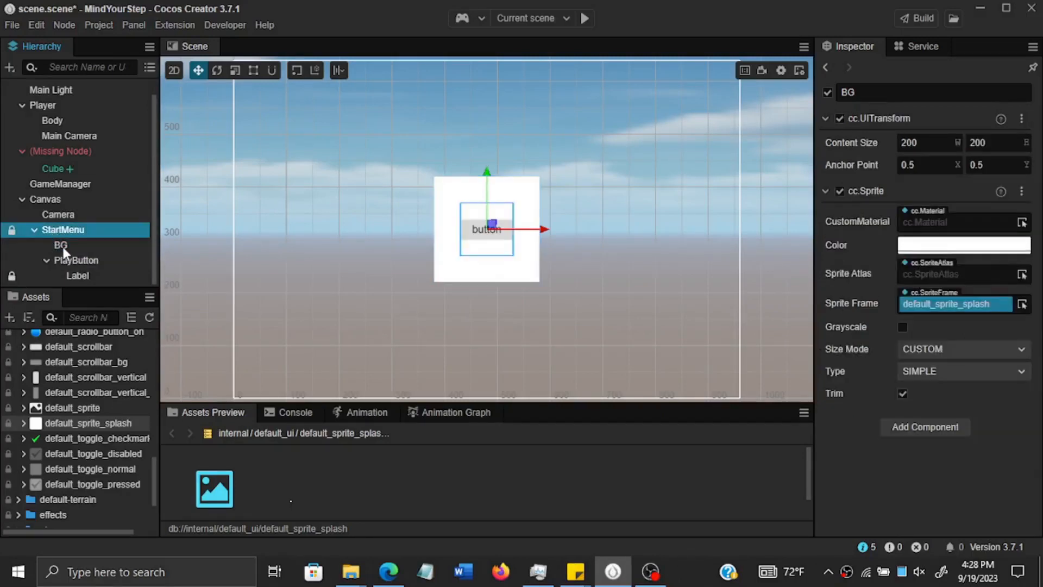
pyautogui.click(57, 249)
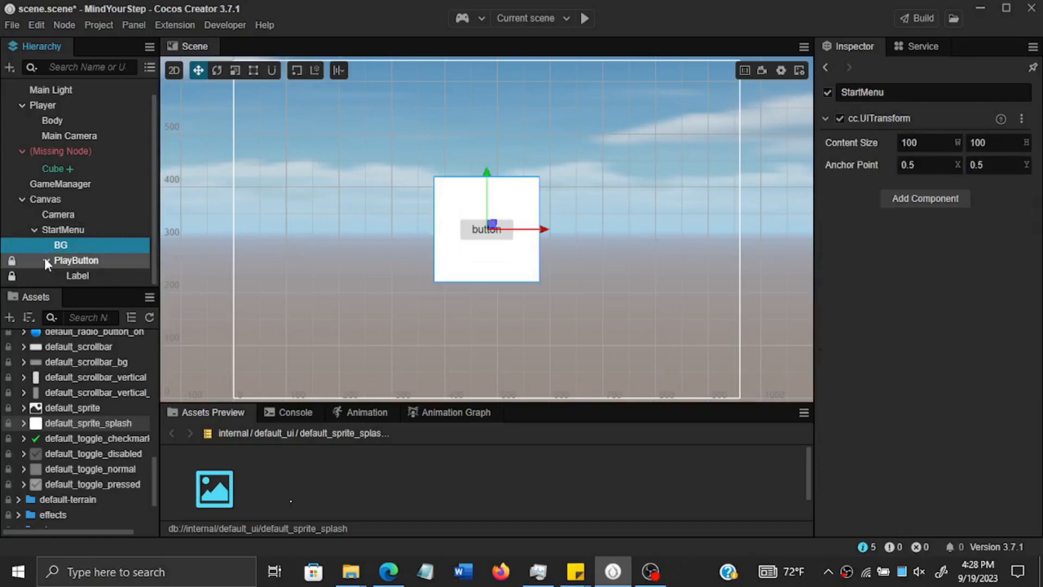
pyautogui.click(47, 261)
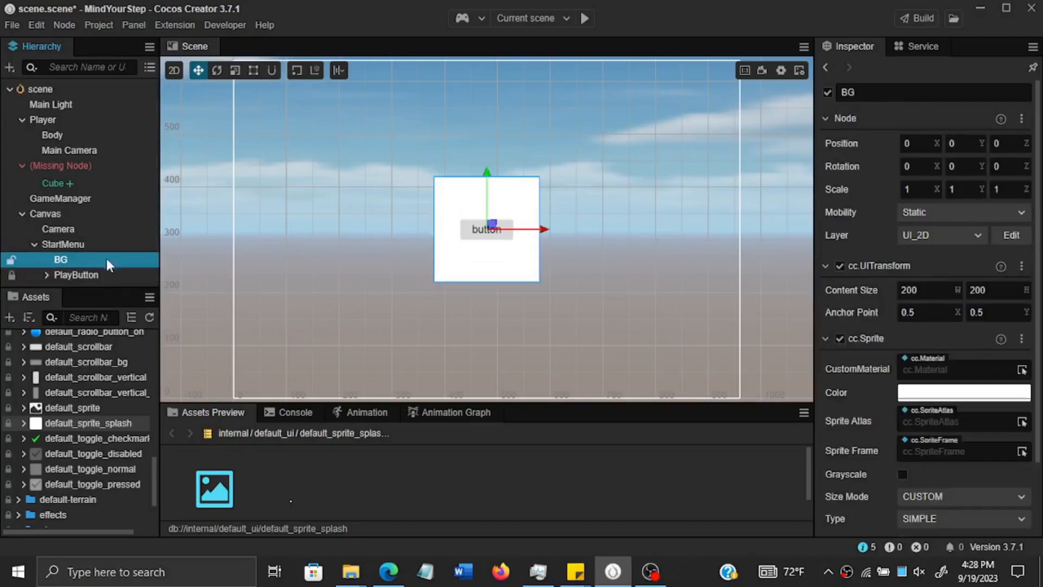
pyautogui.click(61, 258)
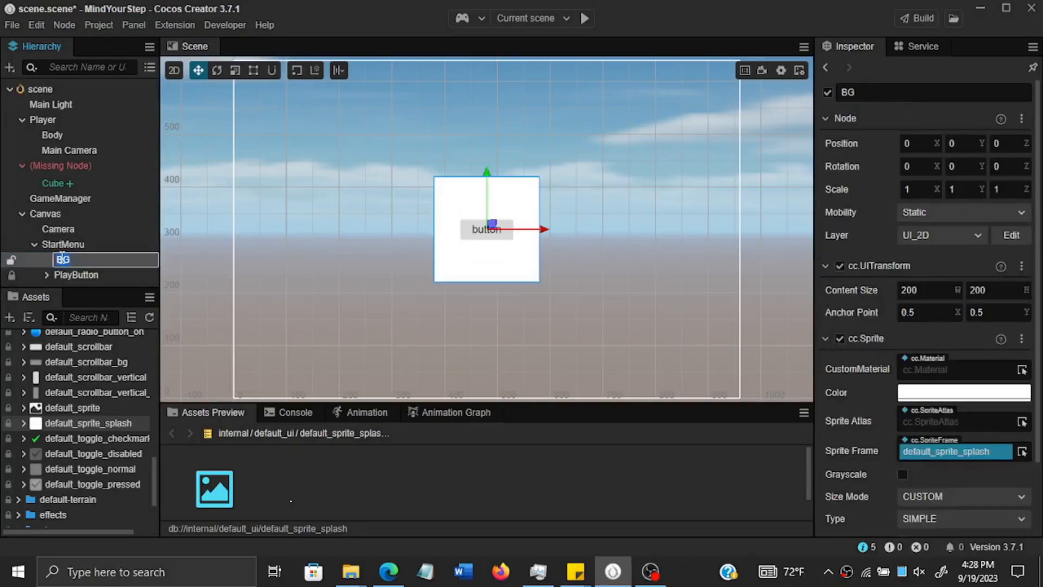
pyautogui.click(48, 263)
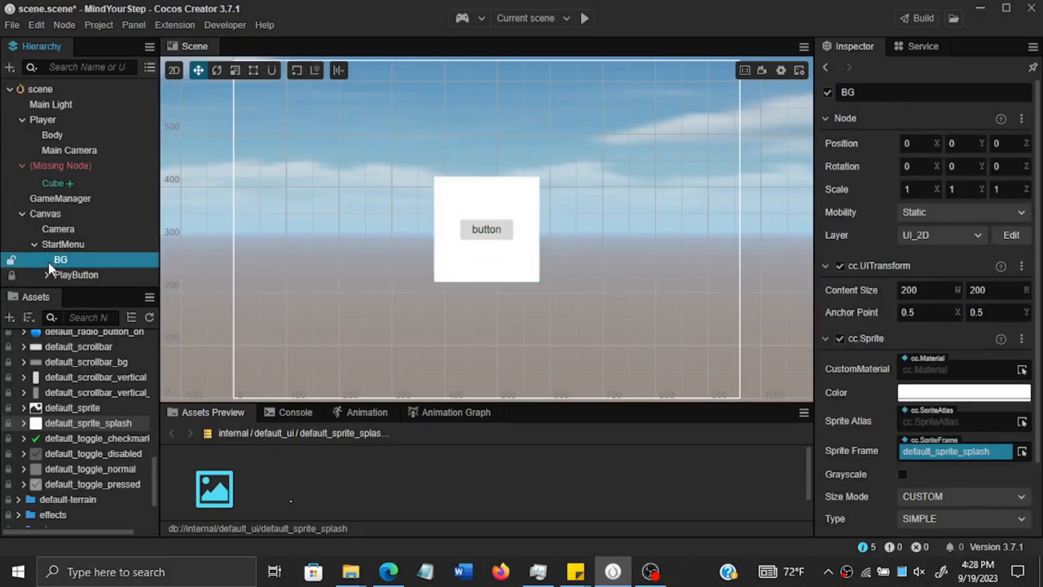
pyautogui.click(75, 275)
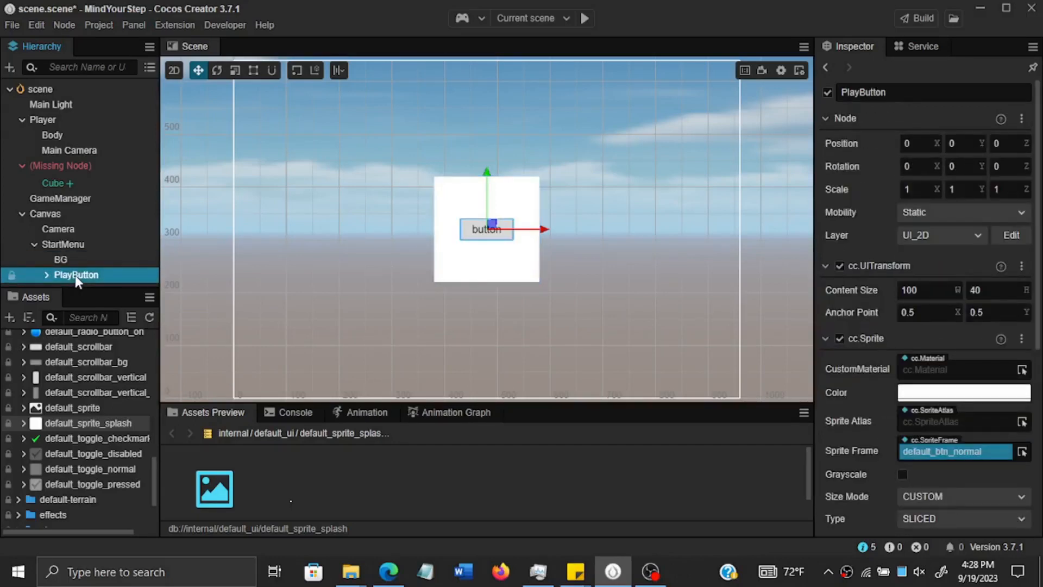
pyautogui.click(46, 275)
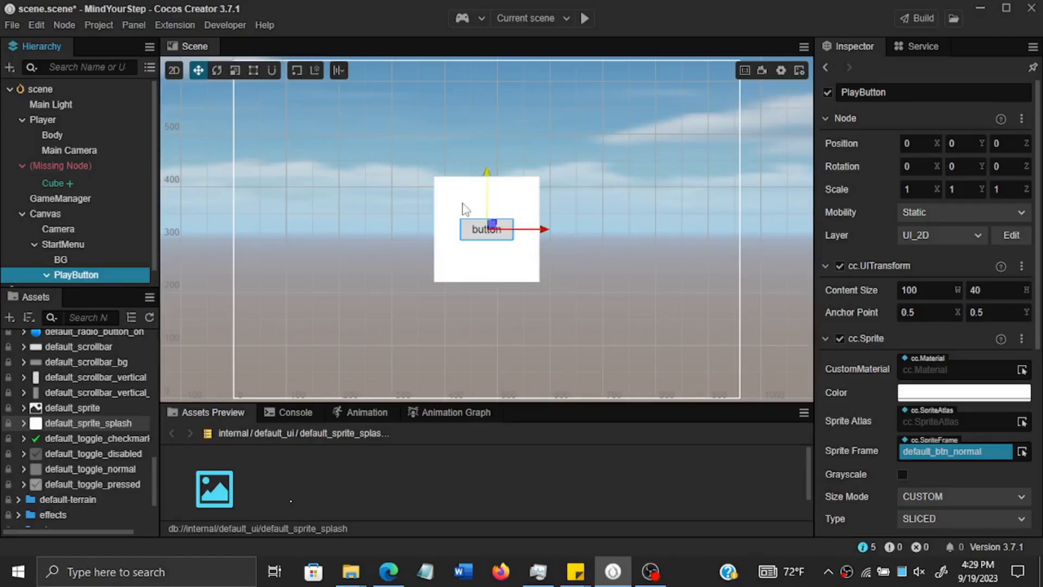
# Step: Create a 2D Label node under StartMenu and select it
pyautogui.click(62, 245)
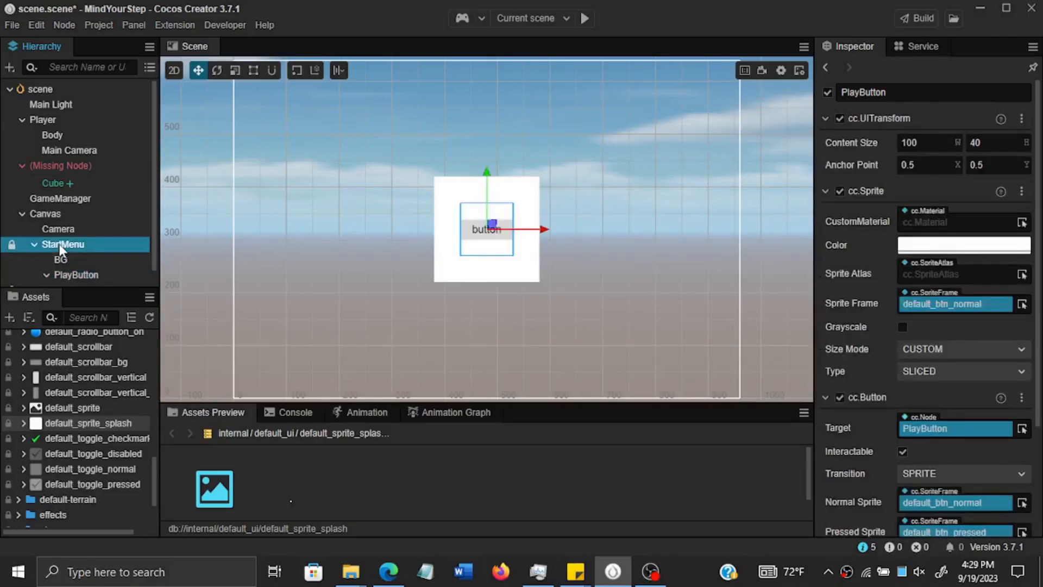
pyautogui.rightClick(61, 246)
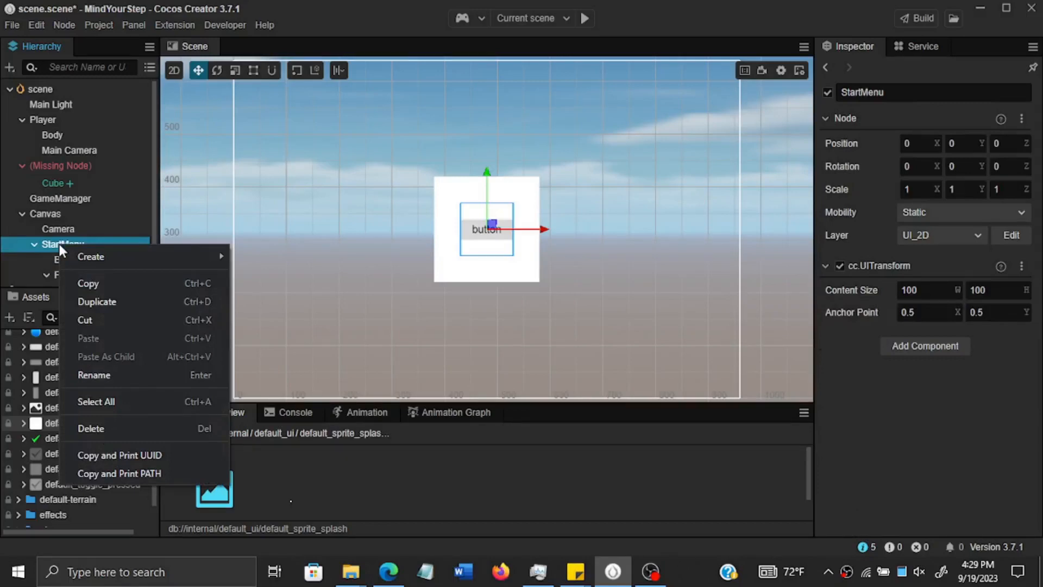
pyautogui.moveTo(97, 256)
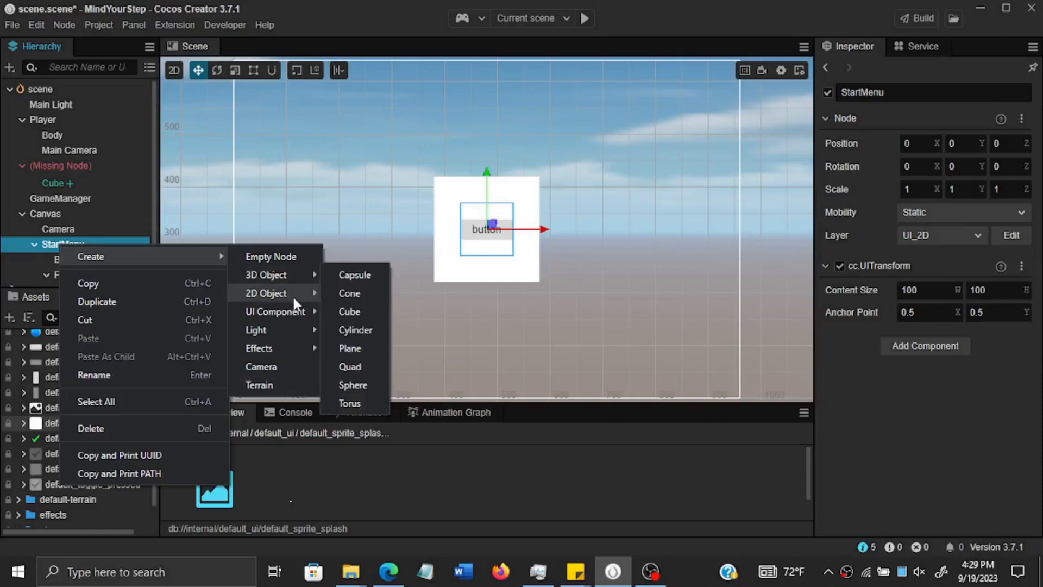
pyautogui.moveTo(309, 309)
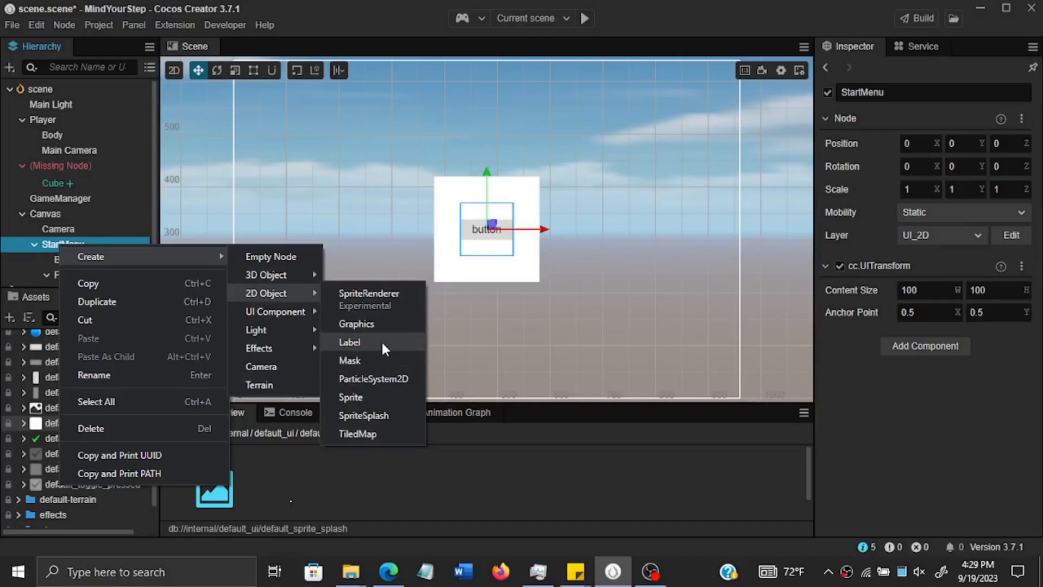
pyautogui.click(383, 348)
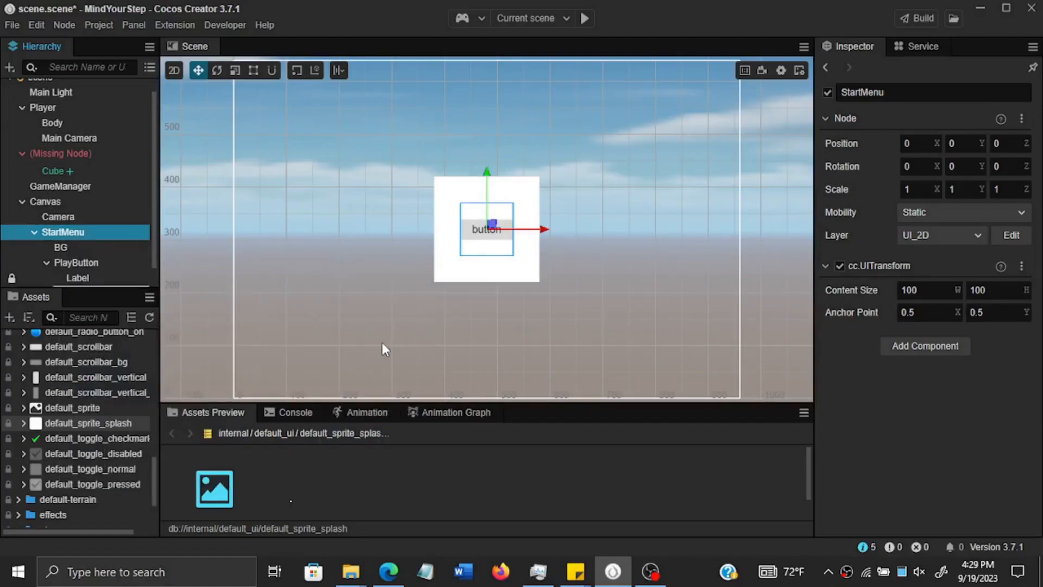
pyautogui.click(111, 277)
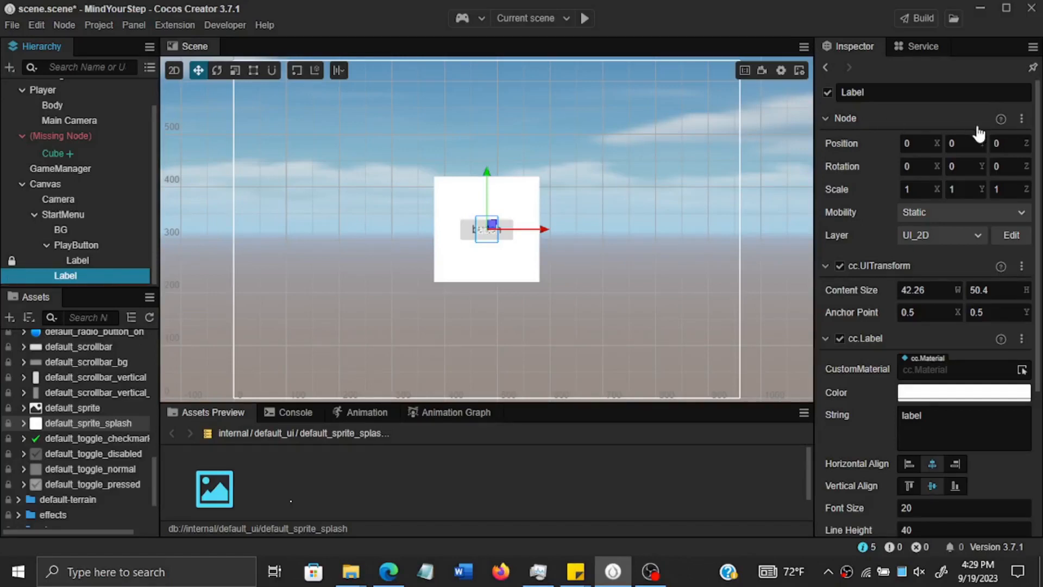
# Step: Set the new Label's Y position to 70 and its String to "Mind Your Step"
pyautogui.click(954, 143)
pyautogui.write('70')
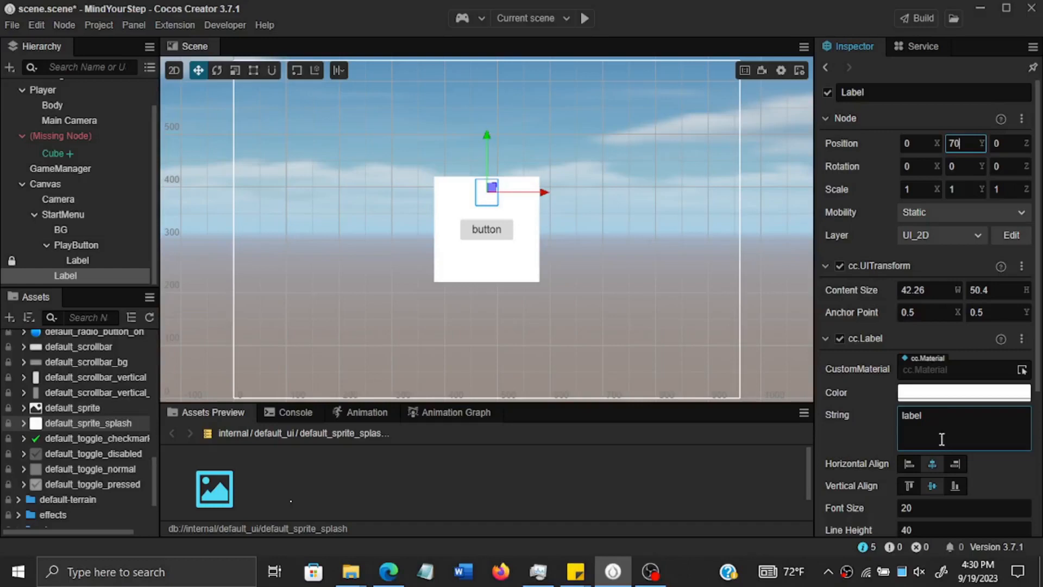
pyautogui.moveTo(939, 416); pyautogui.dragTo(911, 416)
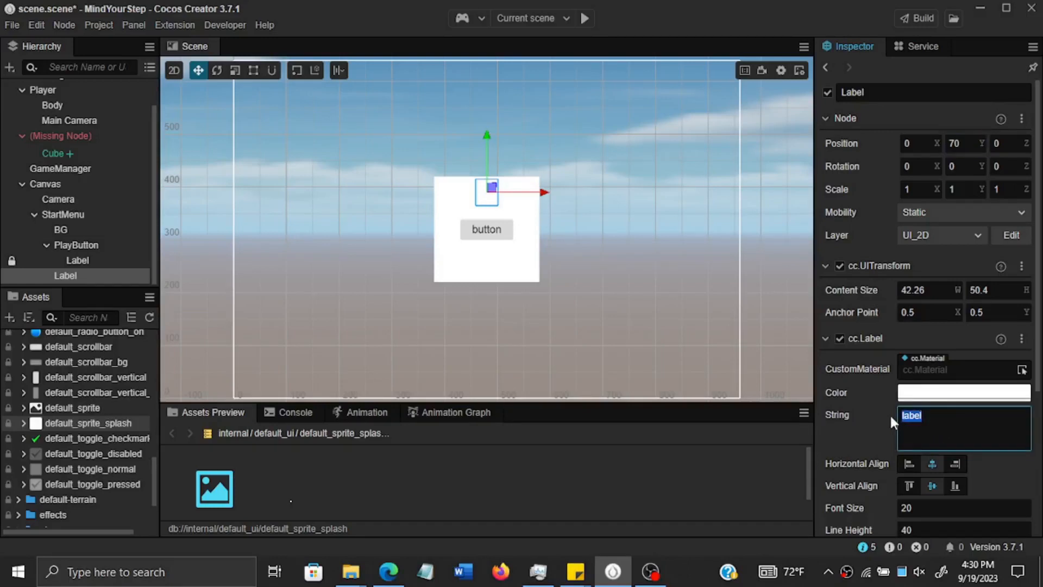
pyautogui.write('Mind Your Stp')
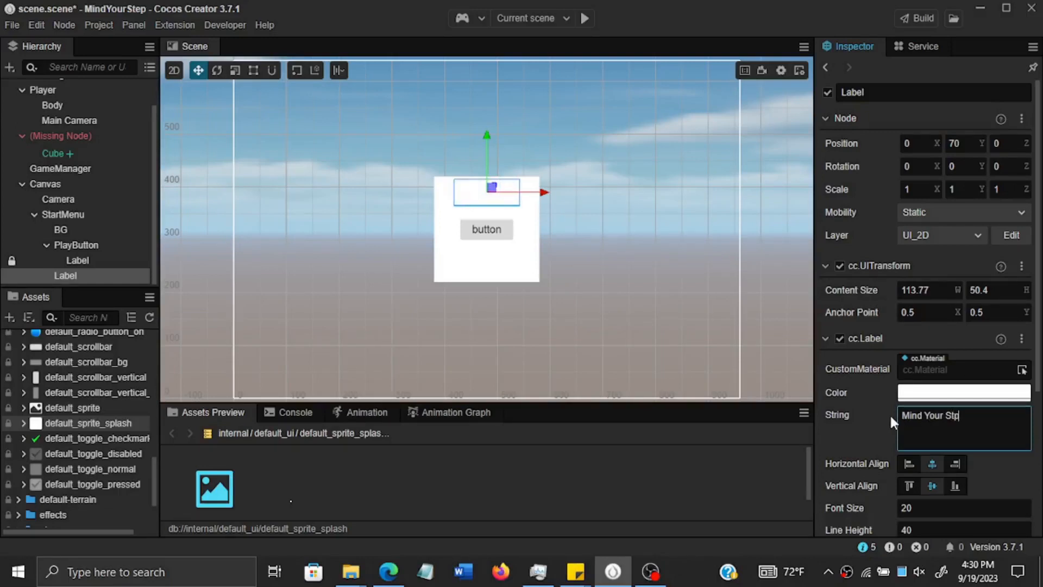
pyautogui.press('BackSpace')
pyautogui.press('BackSpace')
pyautogui.write('tep')
# Step: Set the title Label's font size to 30
pyautogui.moveTo(1039, 346); pyautogui.dragTo(1036, 388)
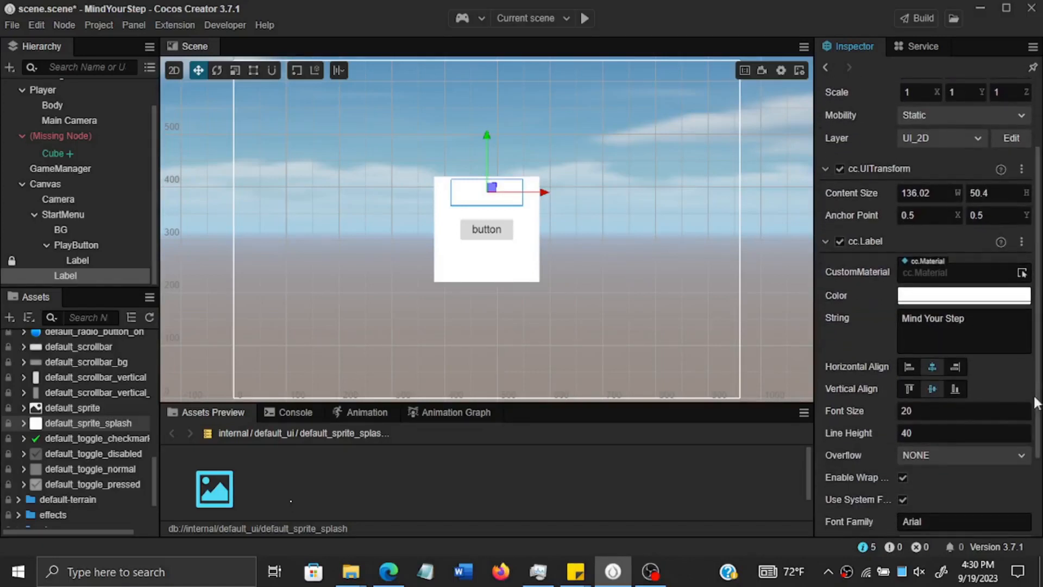
pyautogui.click(909, 411)
pyautogui.write('30')
pyautogui.click(922, 434)
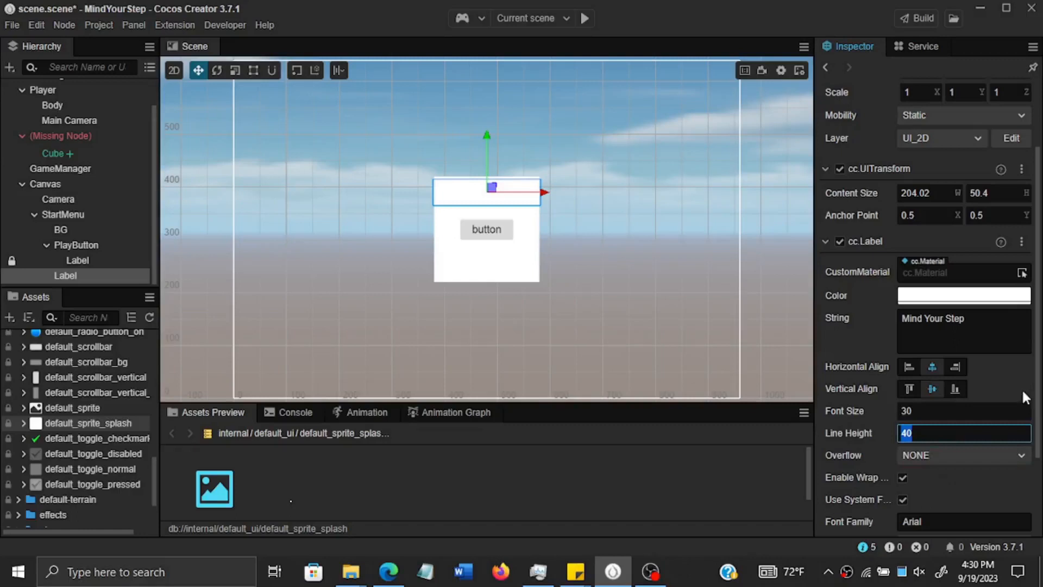
# Step: Change the title Label's text color to black (#000000)
pyautogui.moveTo(1037, 377); pyautogui.dragTo(1029, 292)
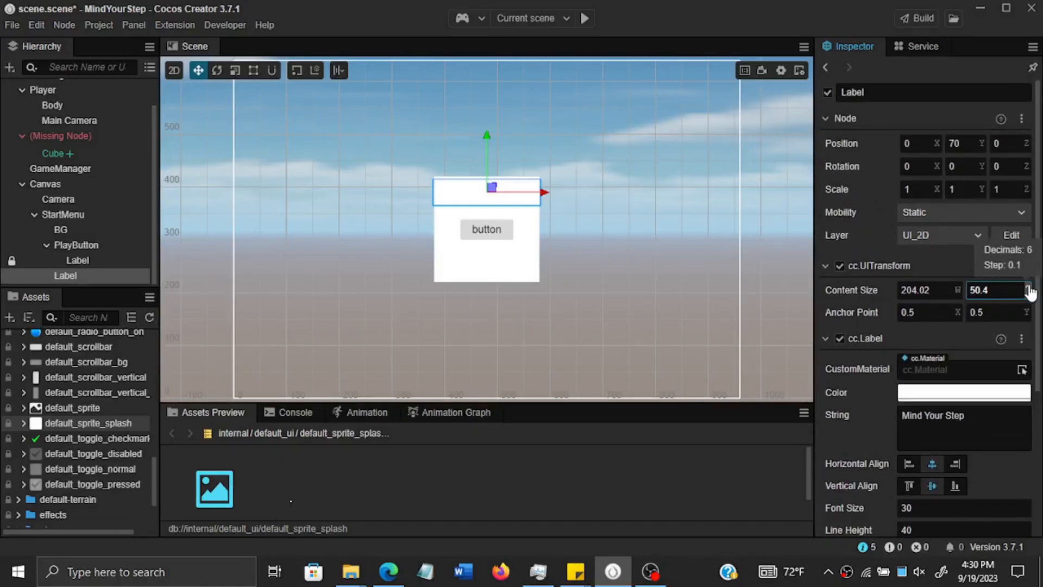
pyautogui.scroll(-1, 1032, 282)
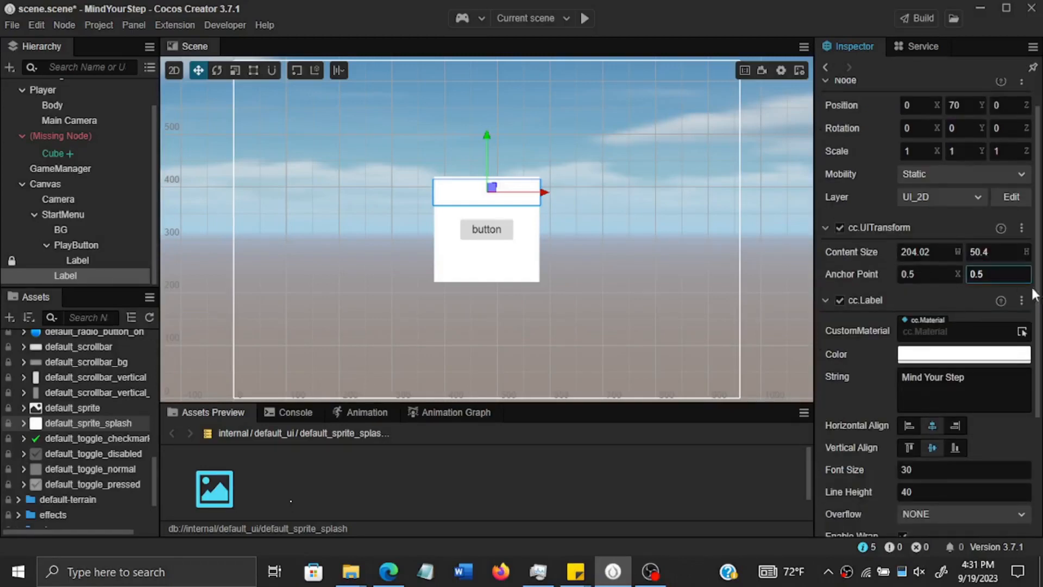
pyautogui.scroll(-1, 1038, 309)
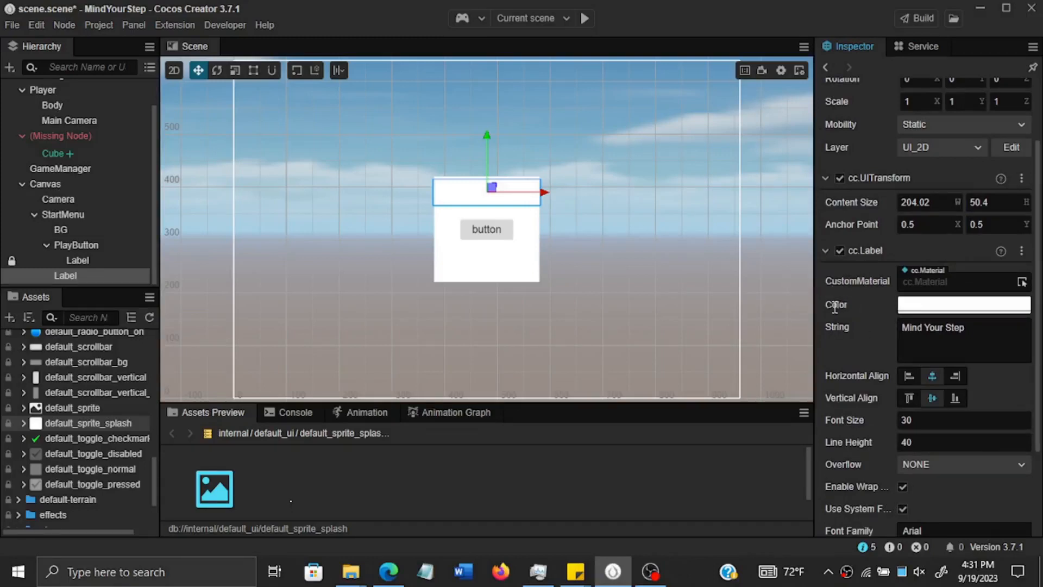
pyautogui.click(916, 307)
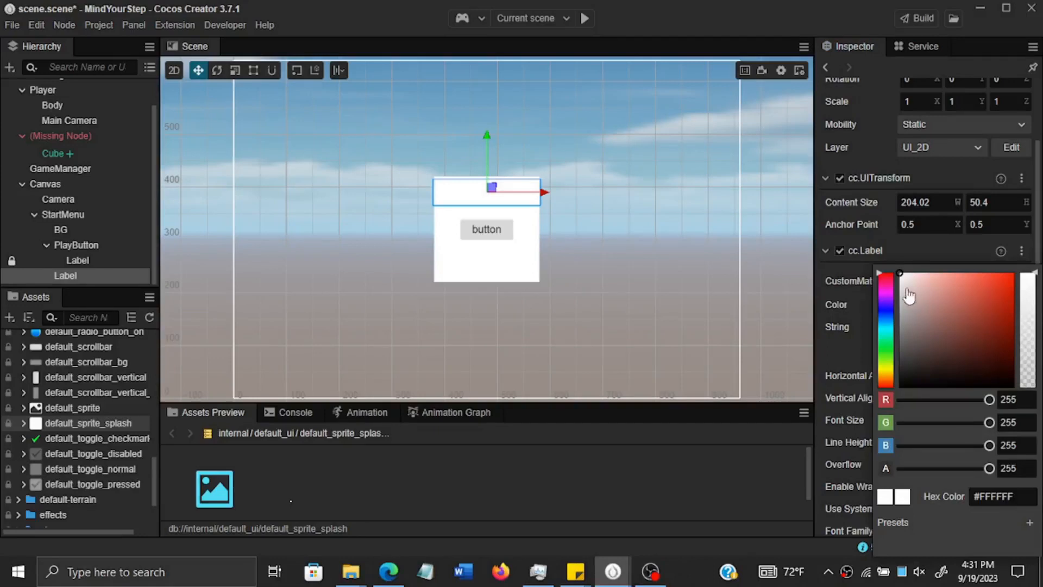
pyautogui.moveTo(900, 277)
pyautogui.mouseDown()
pyautogui.moveTo(911, 401)
pyautogui.moveTo(906, 391)
pyautogui.moveTo(902, 399)
pyautogui.mouseUp()
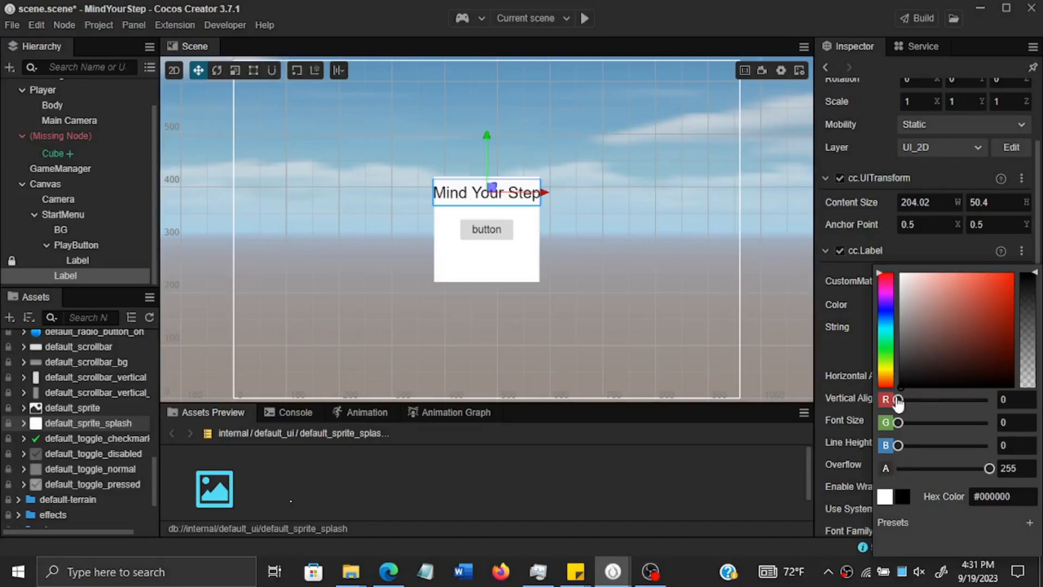
pyautogui.click(808, 366)
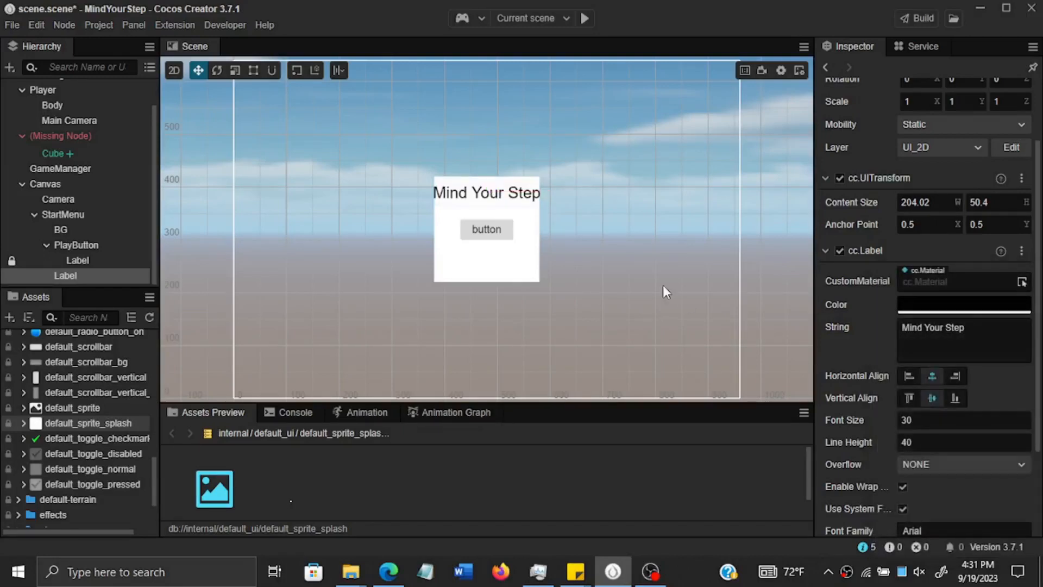
pyautogui.click(480, 196)
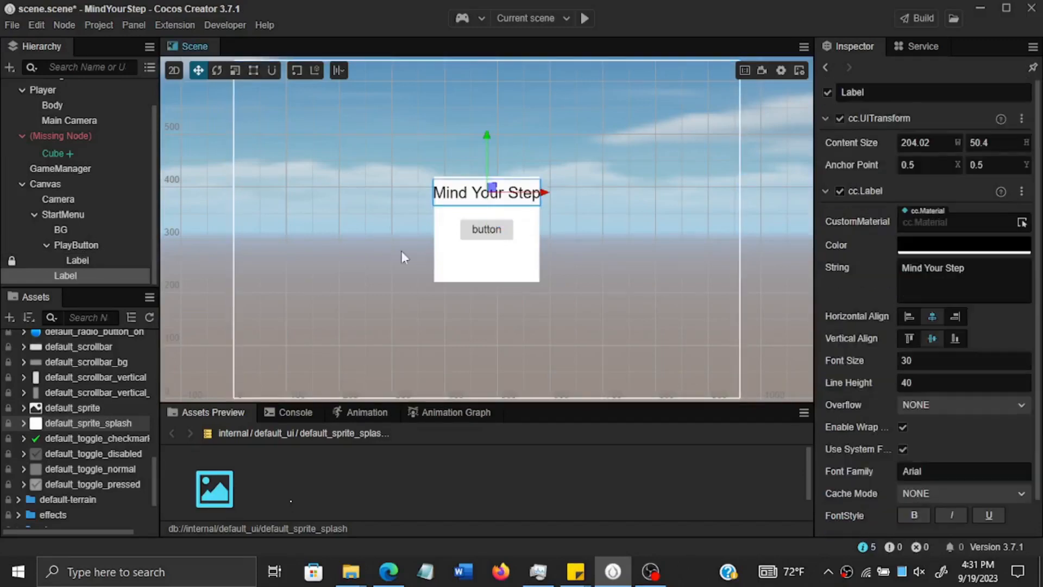
# Step: Set the BG node's content size to 300 by 300
pyautogui.click(93, 229)
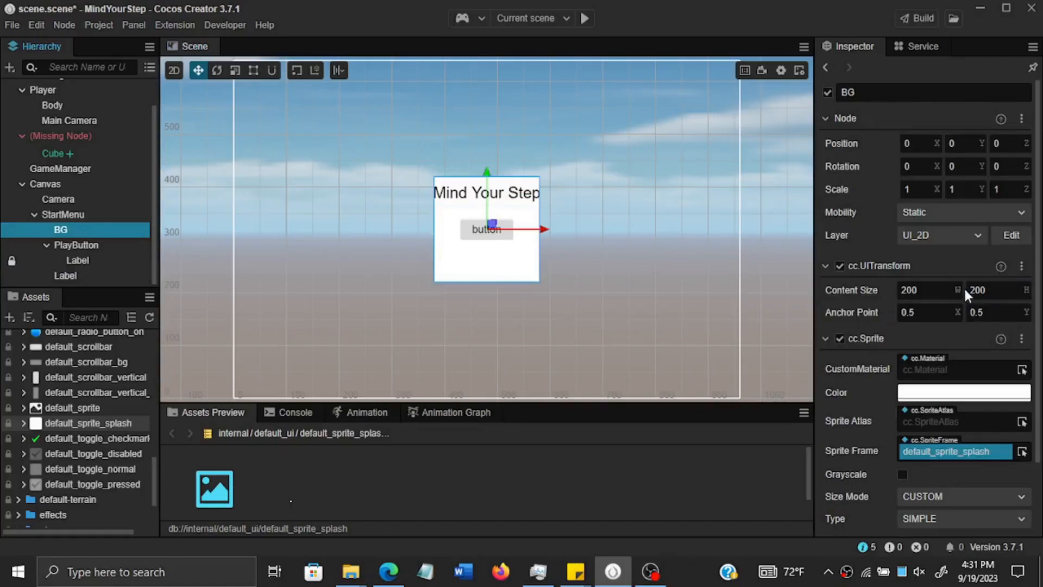
pyautogui.click(907, 290)
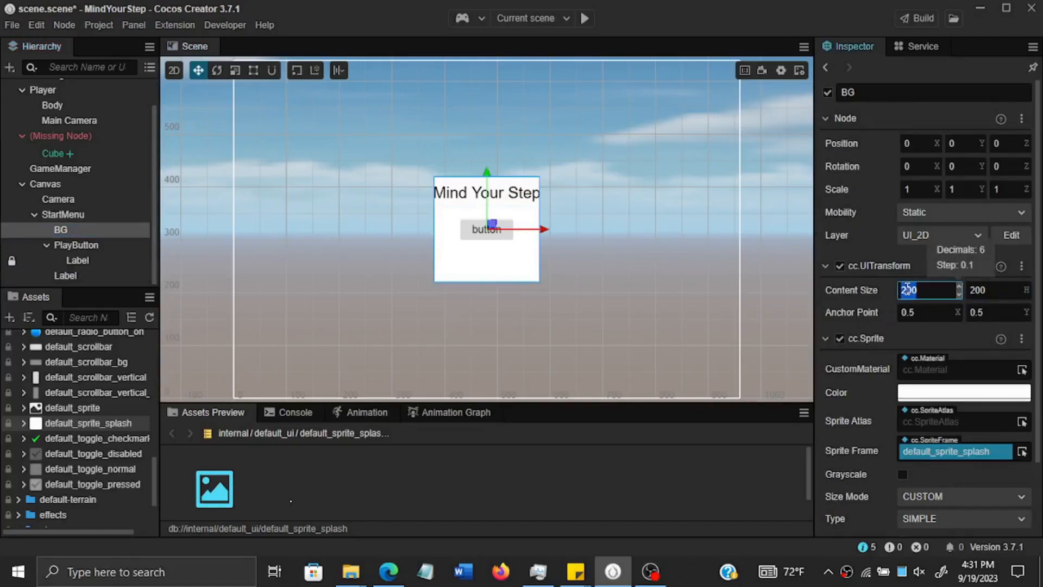
pyautogui.write('300')
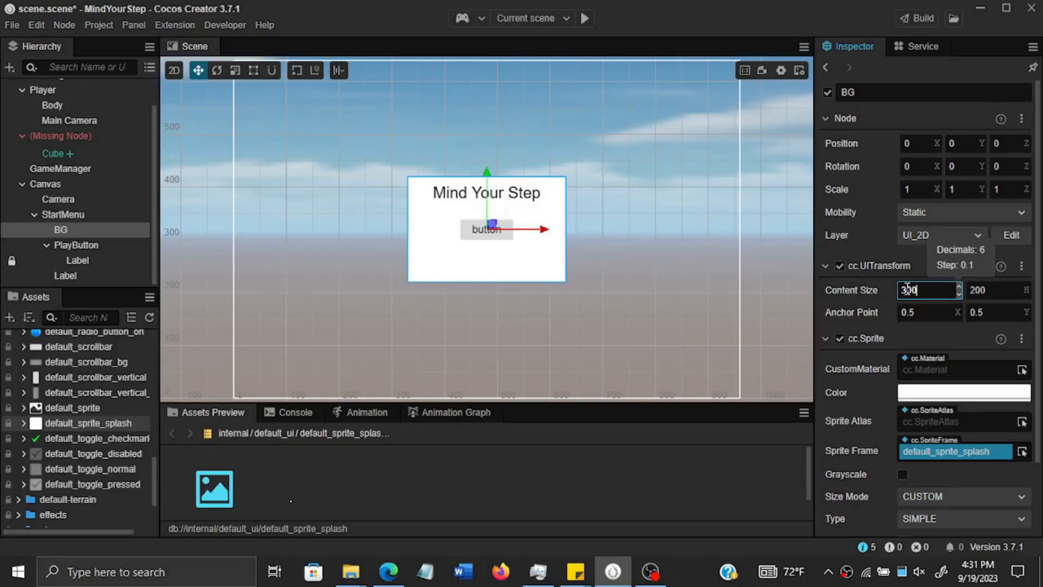
pyautogui.click(986, 292)
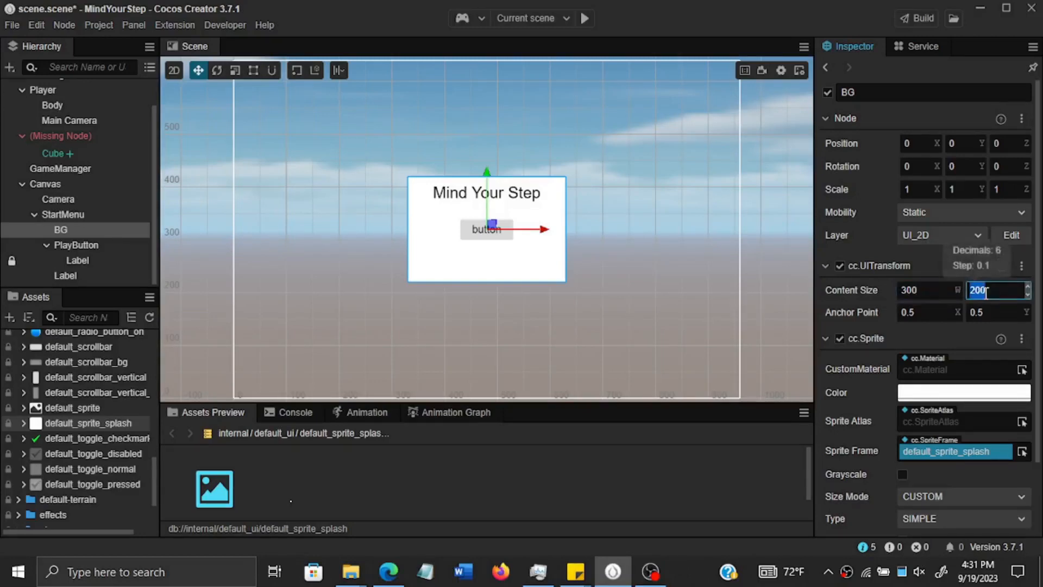
pyautogui.write('300')
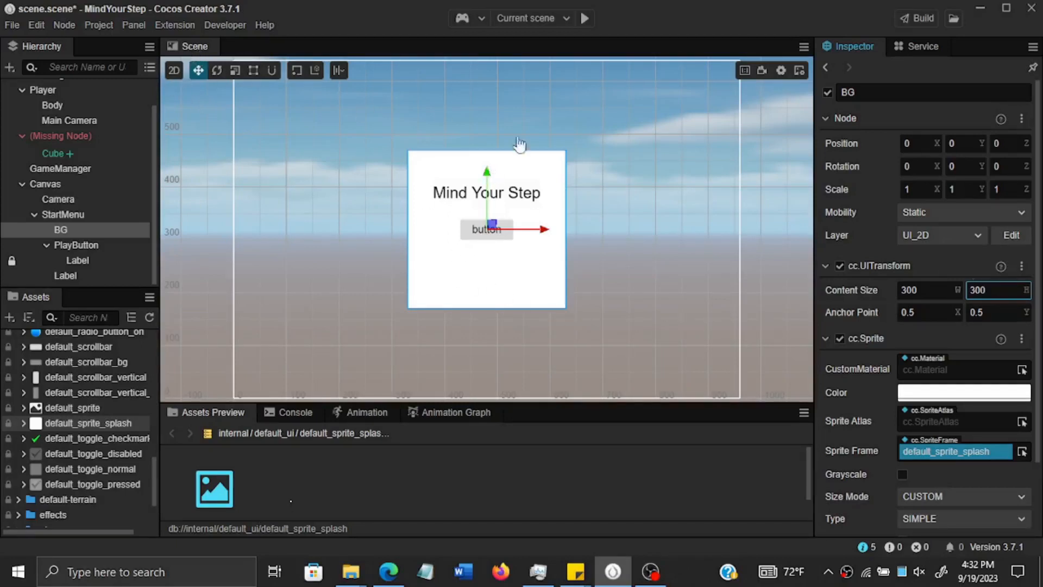
pyautogui.moveTo(487, 173); pyautogui.dragTo(487, 170)
pyautogui.hotkey('ctrl', 'z')
pyautogui.hotkey('ctrl', 'z')
# Step: Move the PlayButton node straight down to just above the BG panel's bottom edge
pyautogui.click(81, 245)
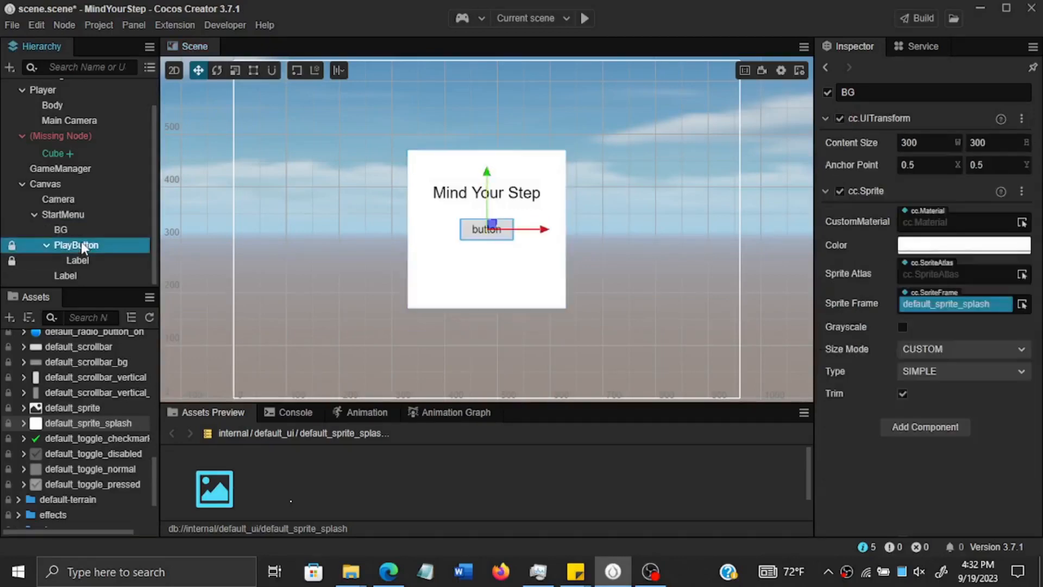
pyautogui.moveTo(487, 177); pyautogui.dragTo(489, 242)
# Step: Change the text of the PlayButton's child Label to "Play"
pyautogui.click(92, 260)
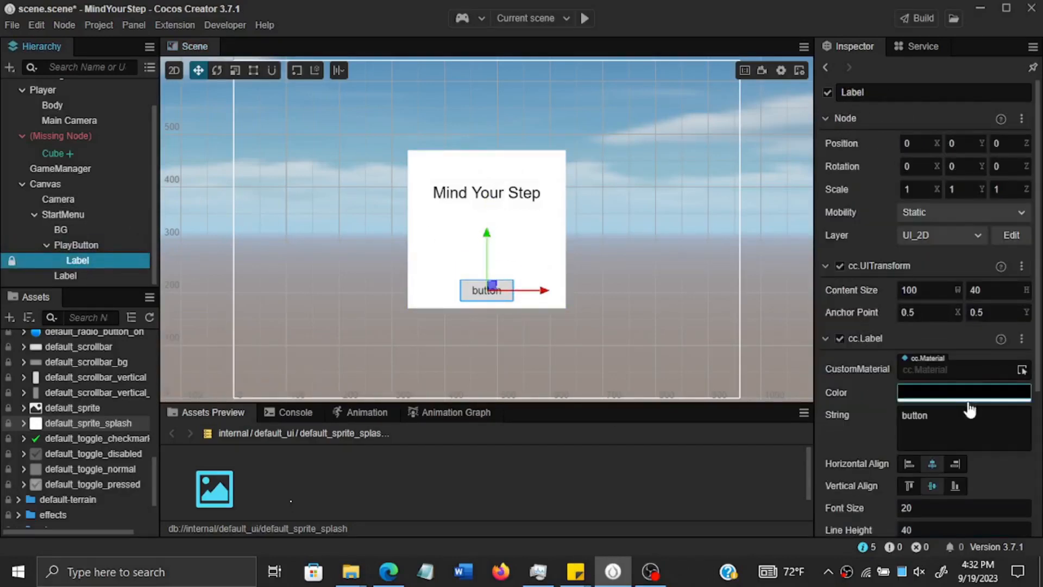
pyautogui.click(940, 415)
pyautogui.moveTo(940, 414); pyautogui.dragTo(841, 414)
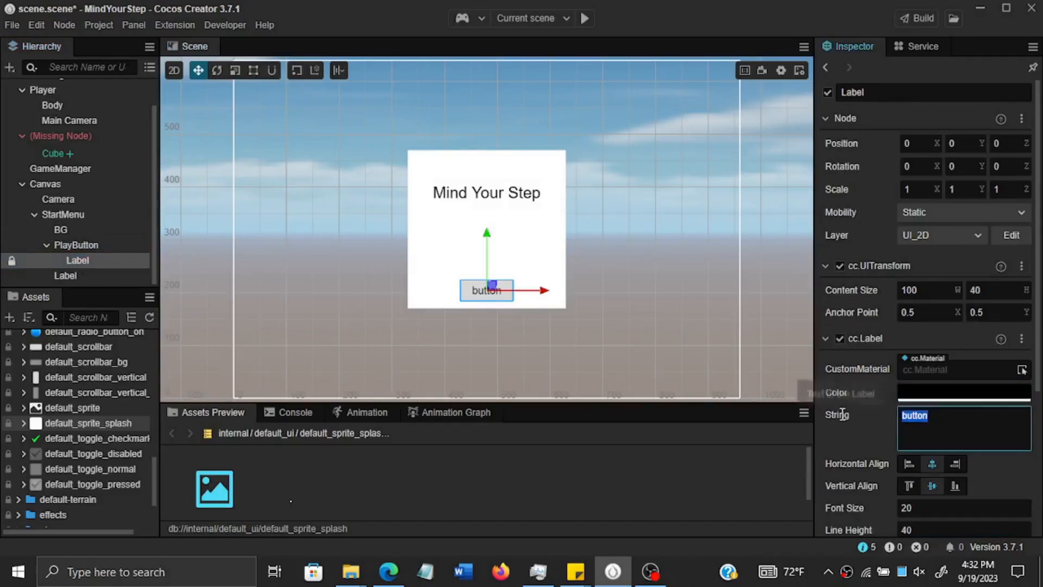
pyautogui.write('Ply')
pyautogui.press('BackSpace')
pyautogui.write('ay')
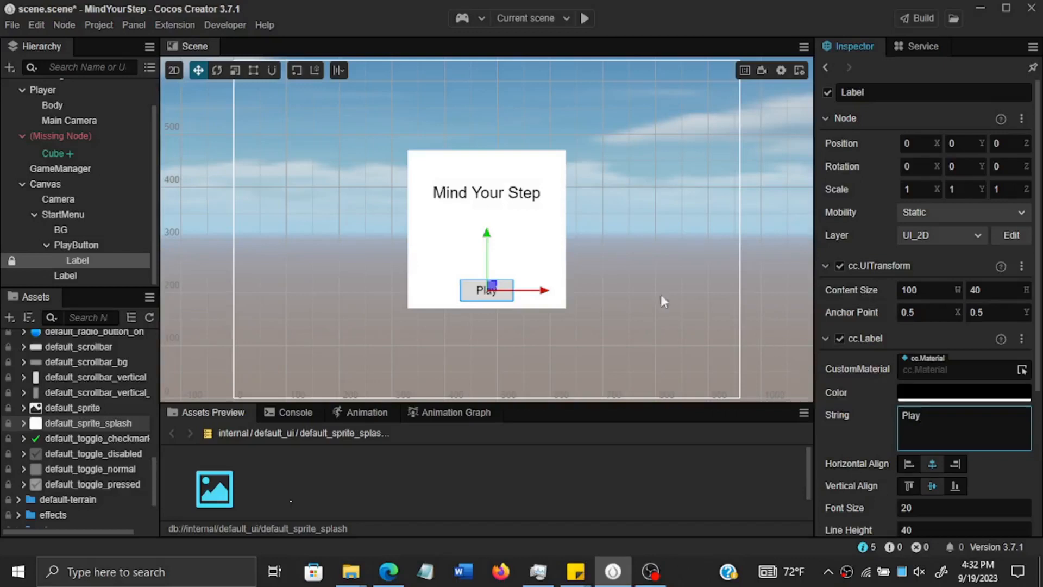
pyautogui.moveTo(487, 236)
pyautogui.mouseDown()
pyautogui.moveTo(488, 218)
pyautogui.moveTo(489, 233)
pyautogui.mouseUp()
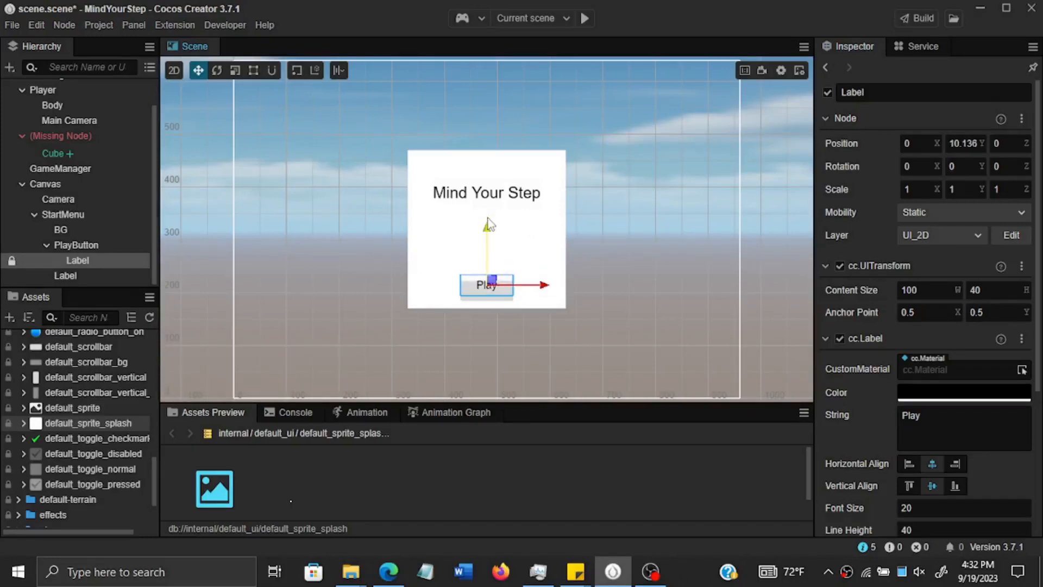
pyautogui.click(85, 249)
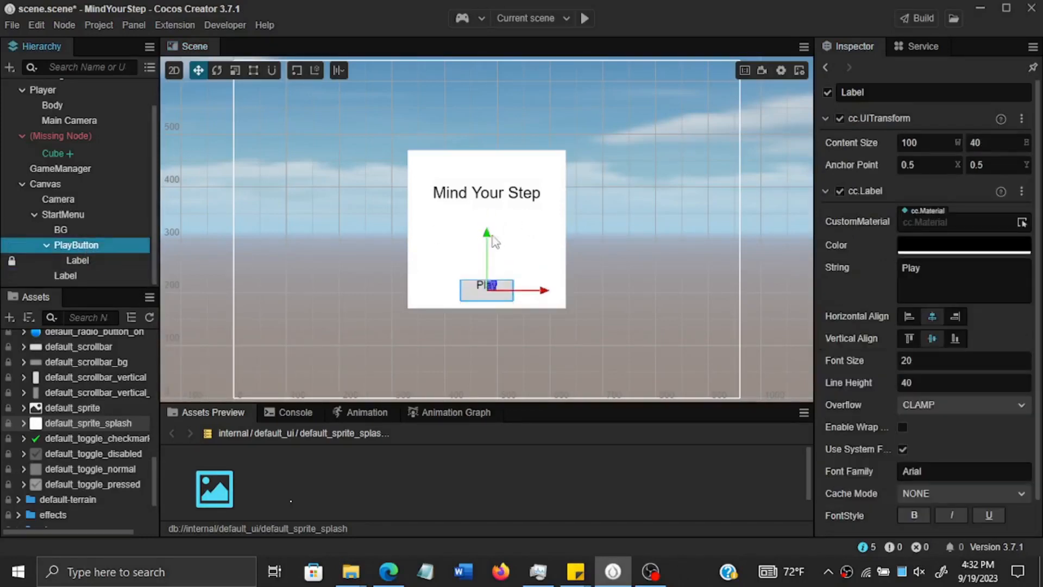
pyautogui.moveTo(489, 239); pyautogui.dragTo(489, 225)
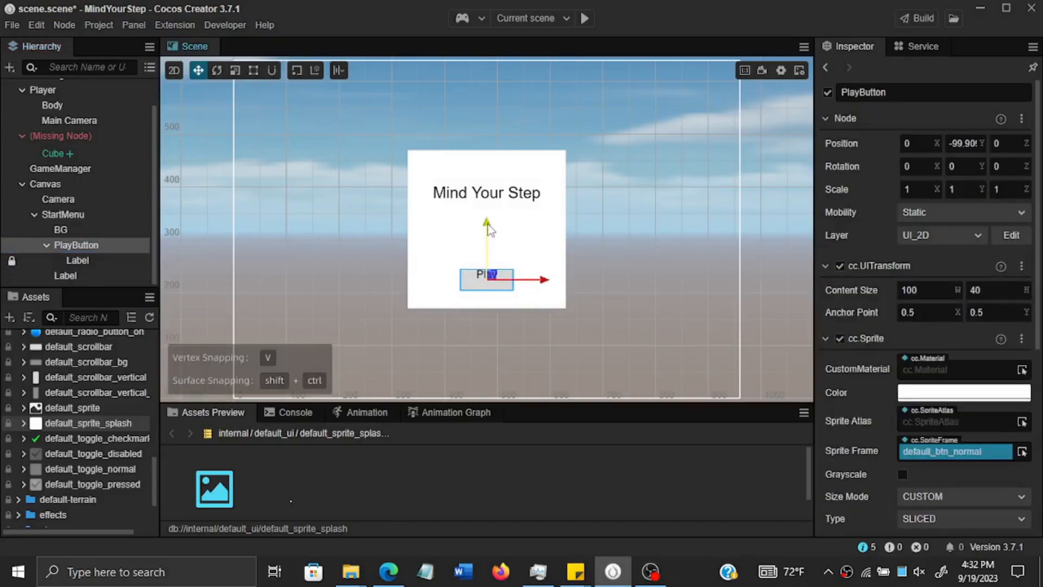
pyautogui.click(82, 263)
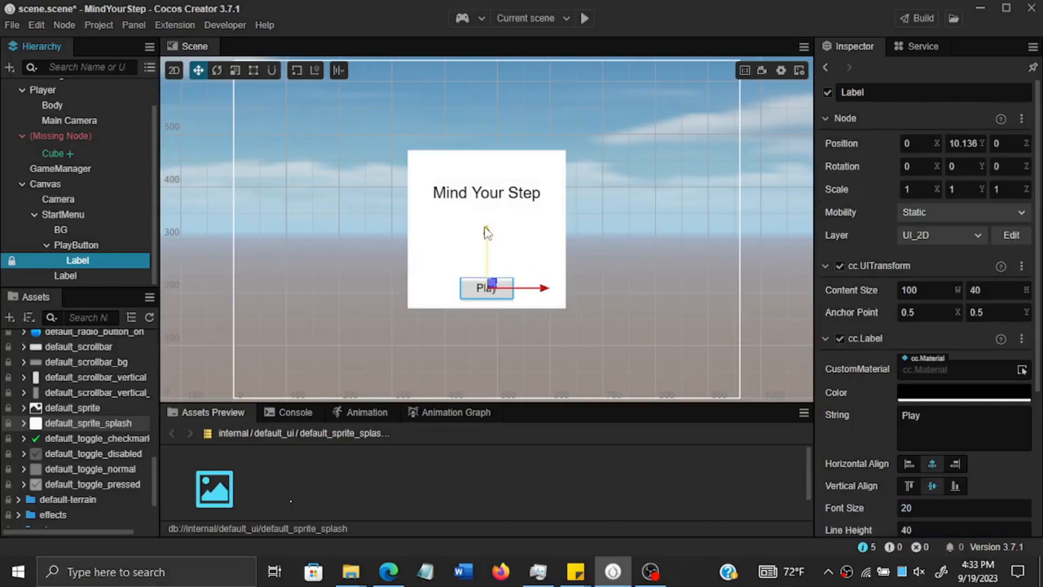
pyautogui.moveTo(485, 227); pyautogui.dragTo(485, 230)
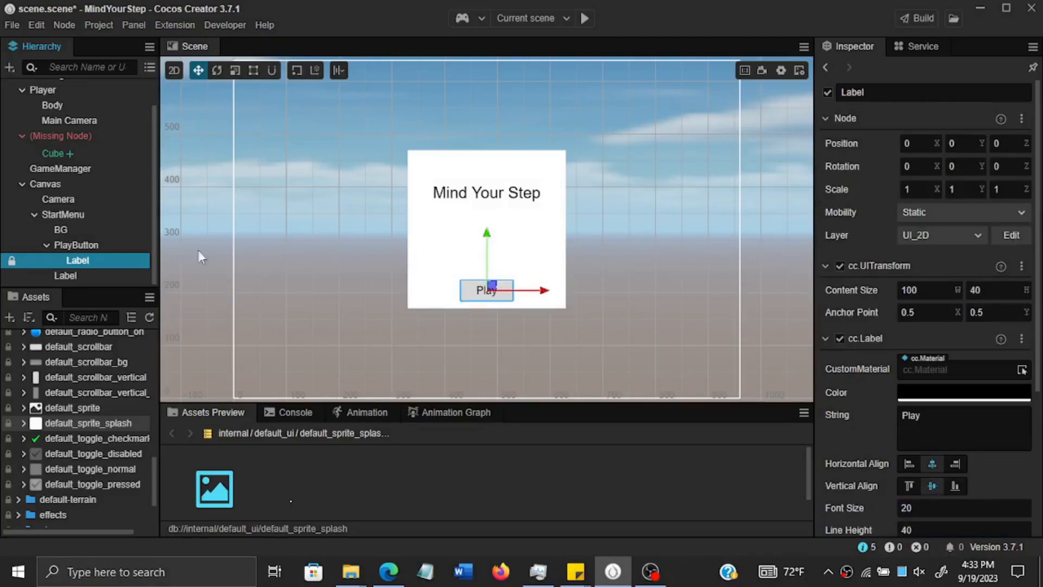
# Step: Move the PlayButton node straight up to a Y position of about -94
pyautogui.click(105, 248)
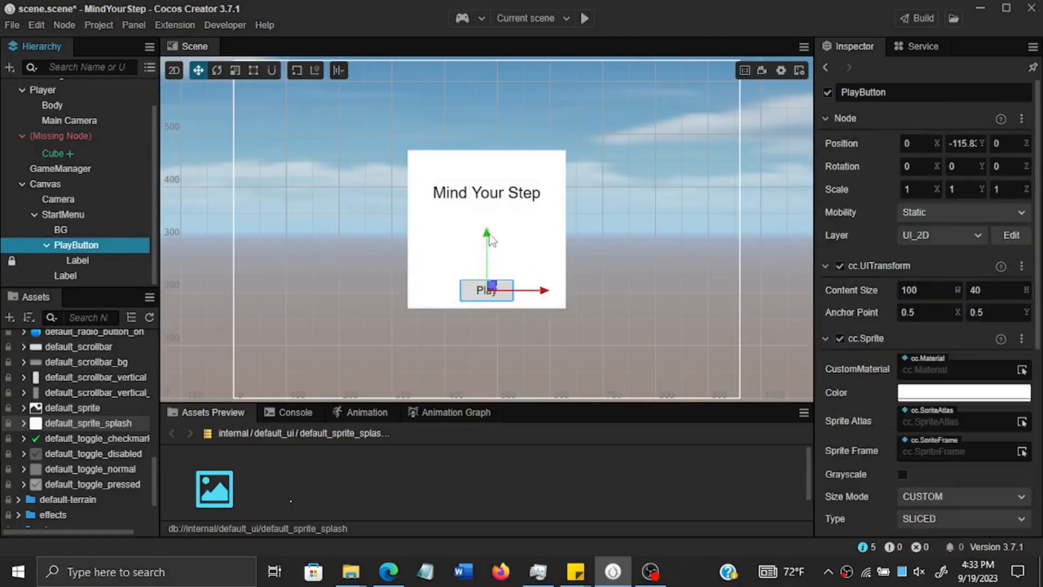
pyautogui.moveTo(488, 229); pyautogui.dragTo(488, 232)
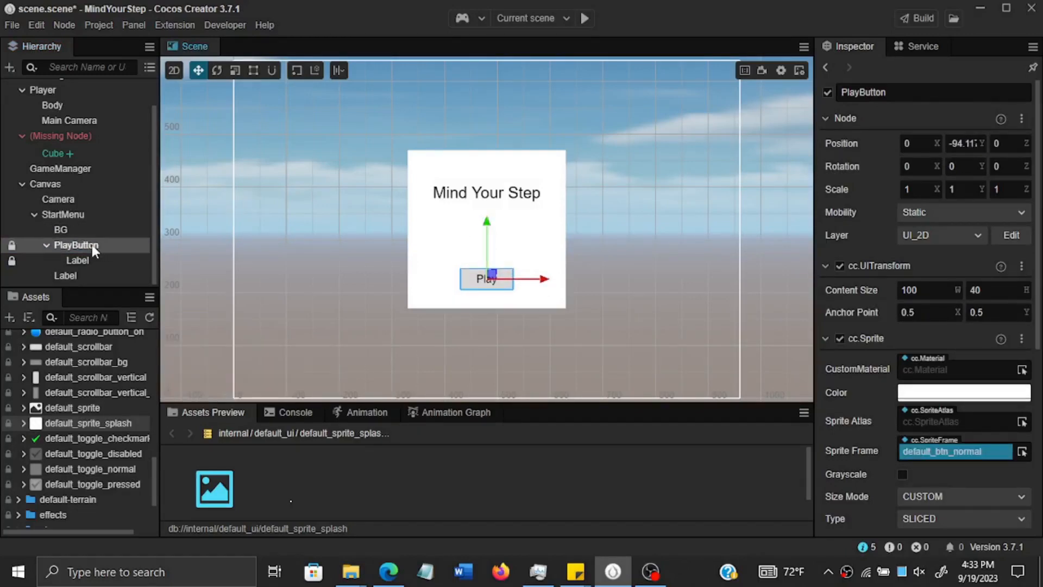
# Step: Create a 2D Label node under StartMenu and name it Tips
pyautogui.click(71, 215)
pyautogui.rightClick(71, 215)
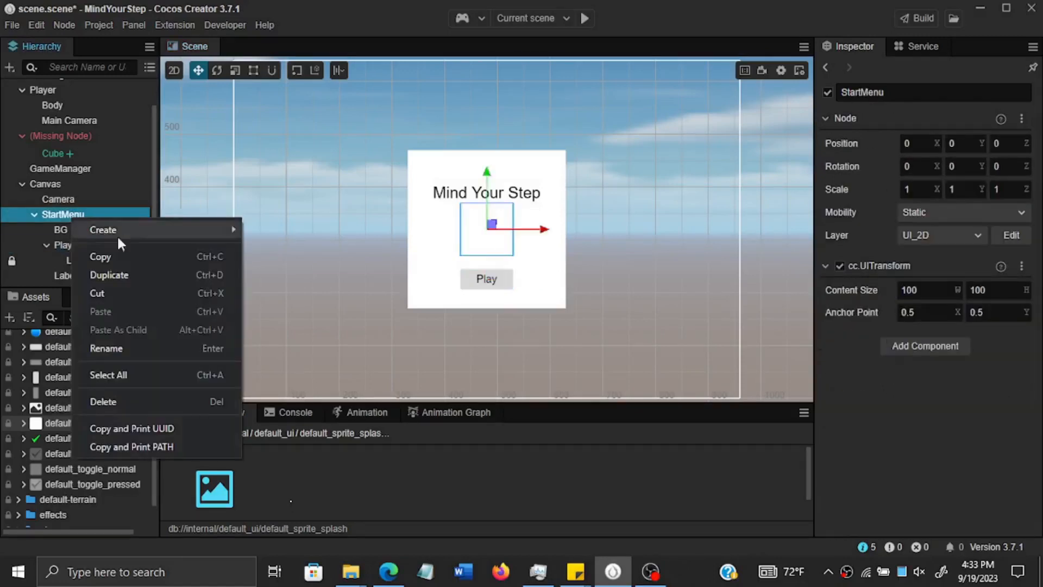
pyautogui.moveTo(164, 233)
pyautogui.moveTo(288, 285)
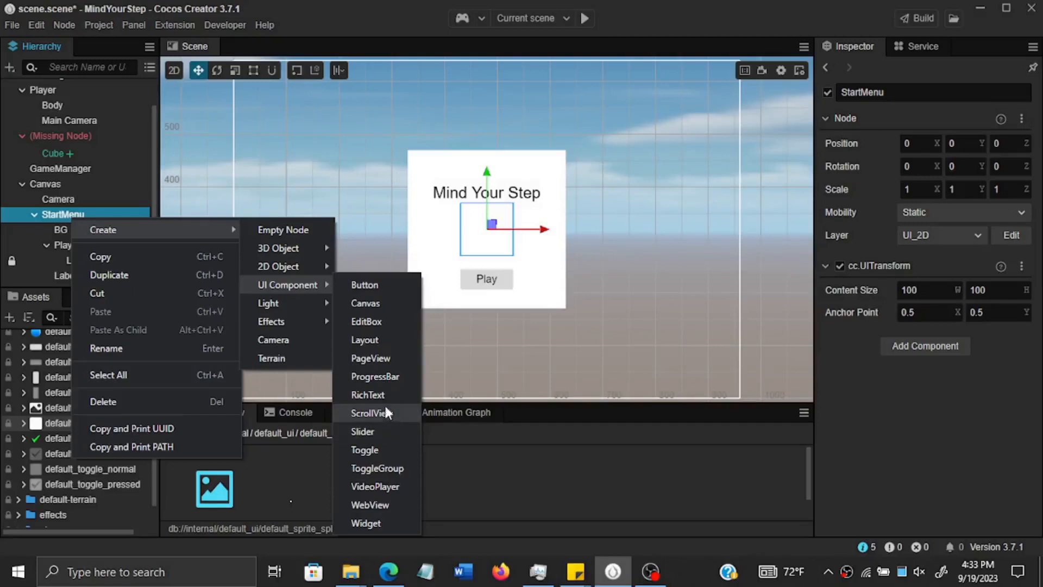
pyautogui.moveTo(311, 271)
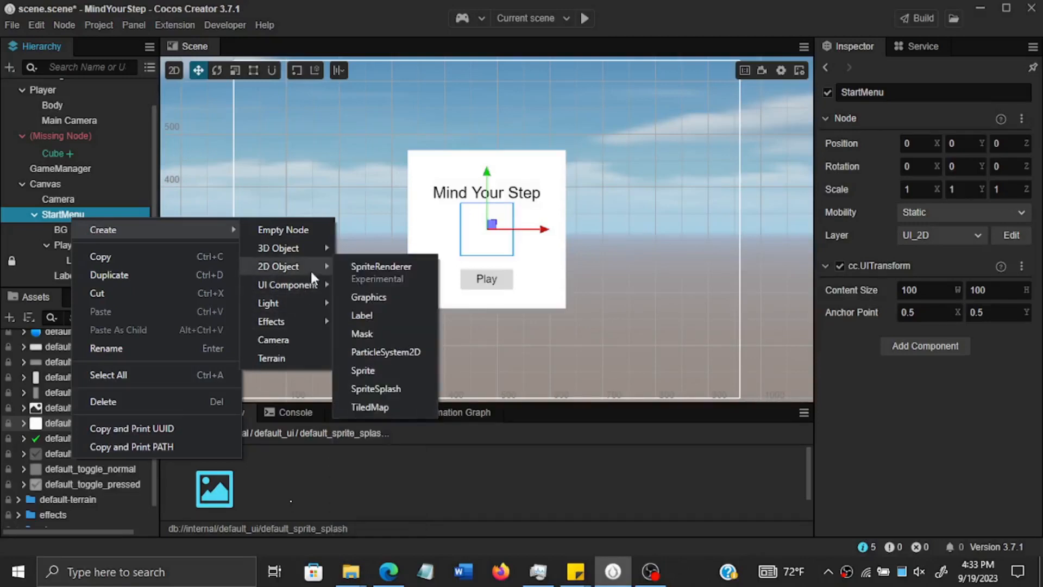
pyautogui.click(383, 316)
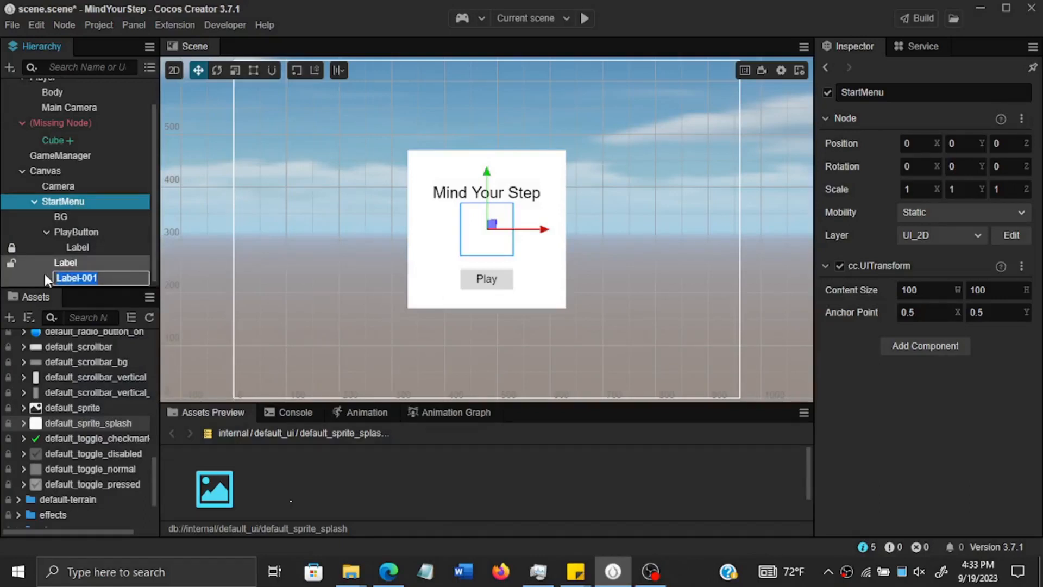
pyautogui.write('M')
pyautogui.press('Return')
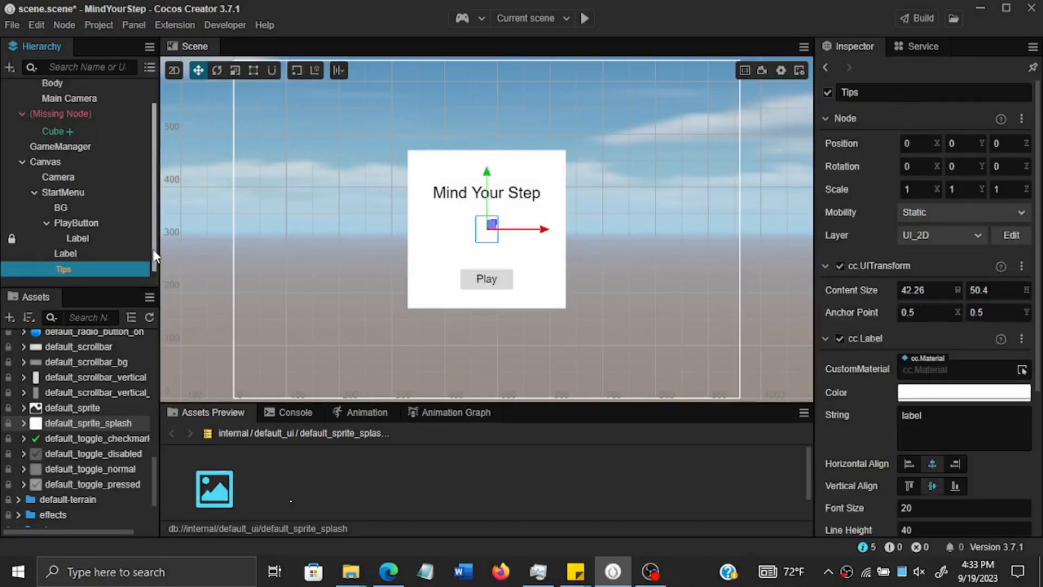
# Step: Change the Tips label's color to black (#000000) and begin its text with "Mouse Left"
pyautogui.click(945, 392)
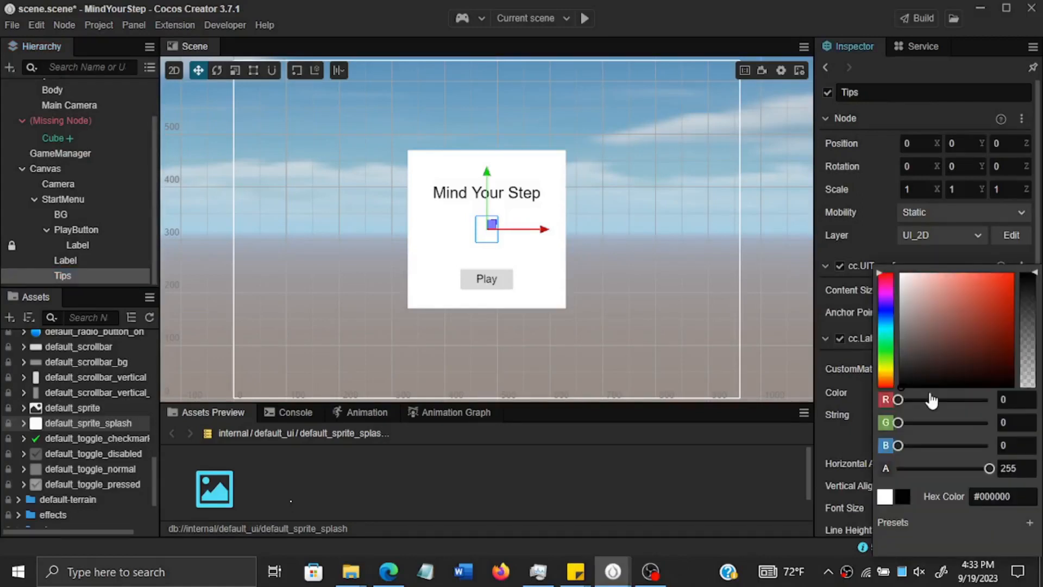
pyautogui.click(845, 424)
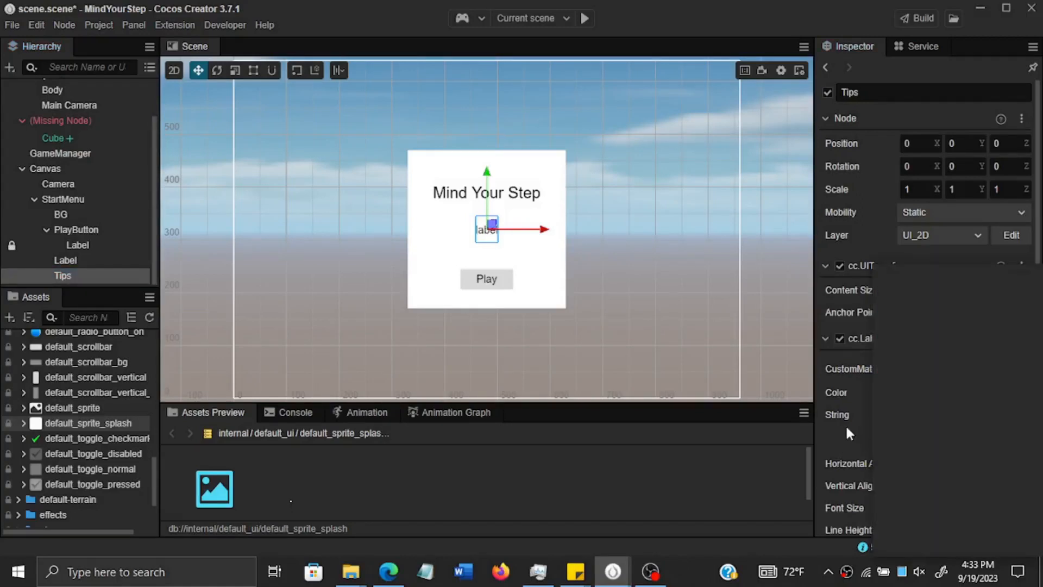
pyautogui.click(900, 421)
pyautogui.hotkey('ctrl', 'a')
pyautogui.write('Mo')
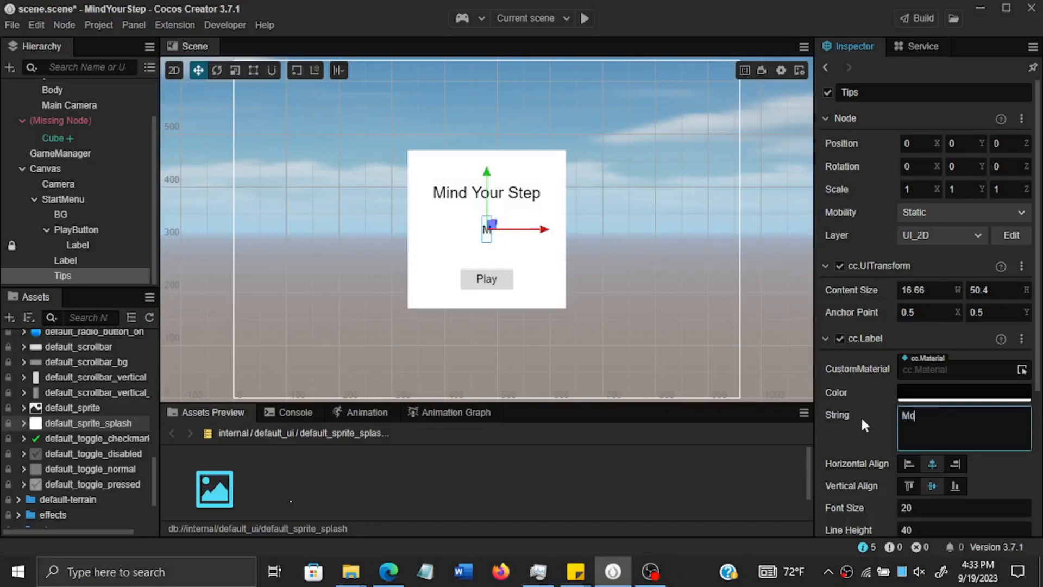
pyautogui.write('use')
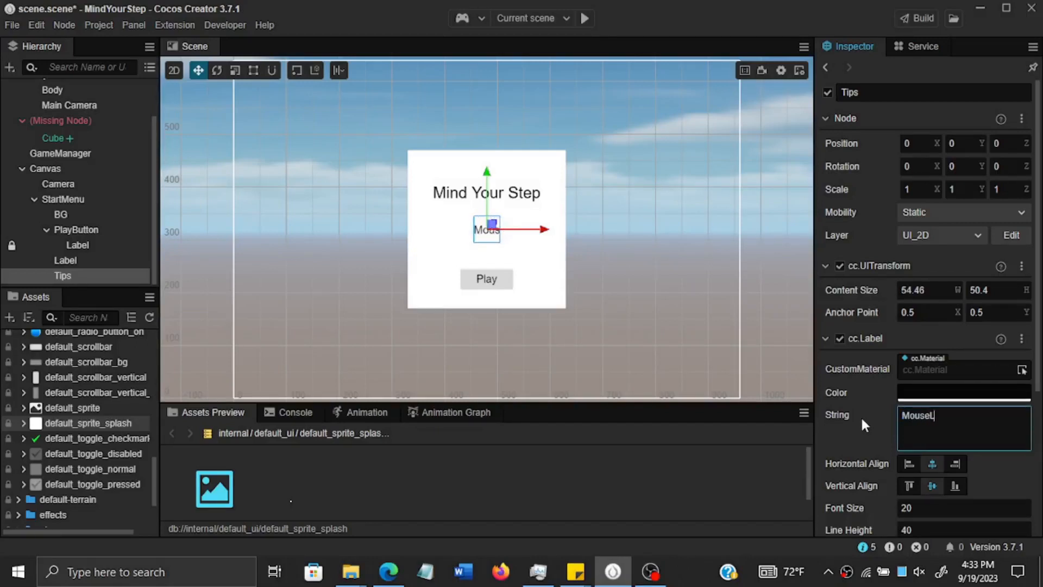
pyautogui.write(' ef')
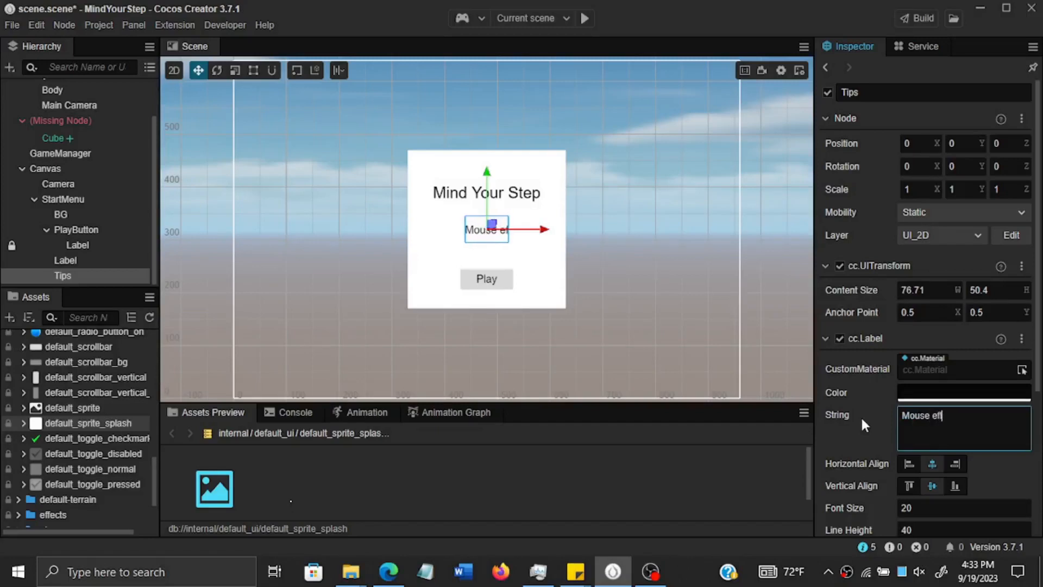
pyautogui.press('BackSpace')
pyautogui.press('BackSpace')
pyautogui.write('Lef')
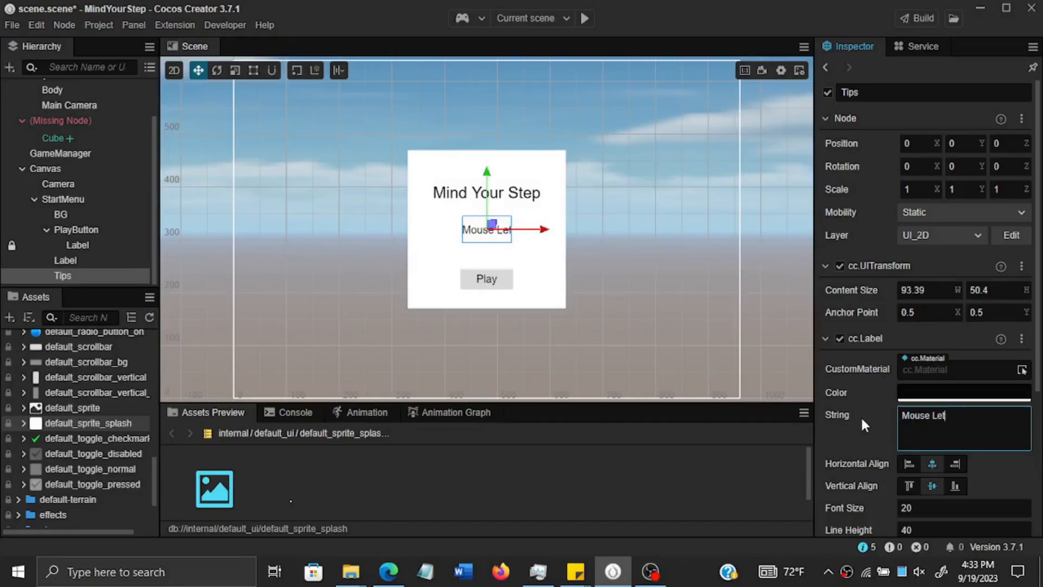
pyautogui.write('tC')
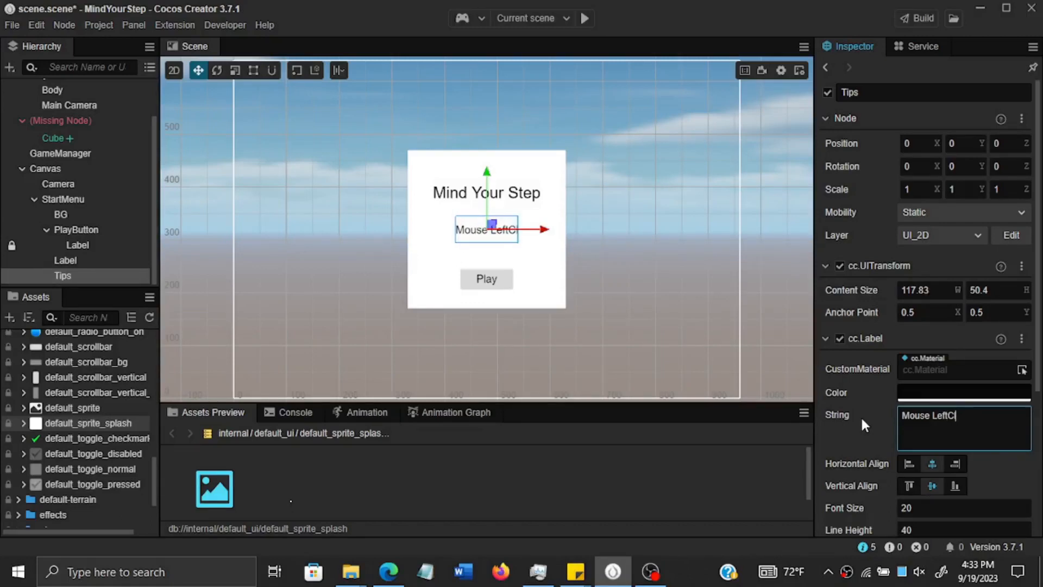
pyautogui.press('BackSpace')
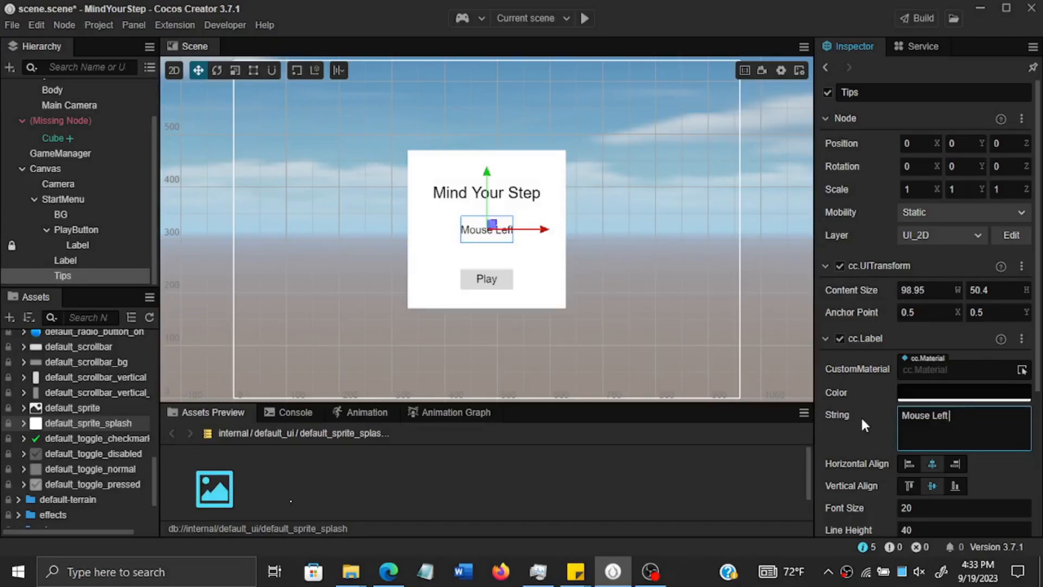
pyautogui.write('lick')
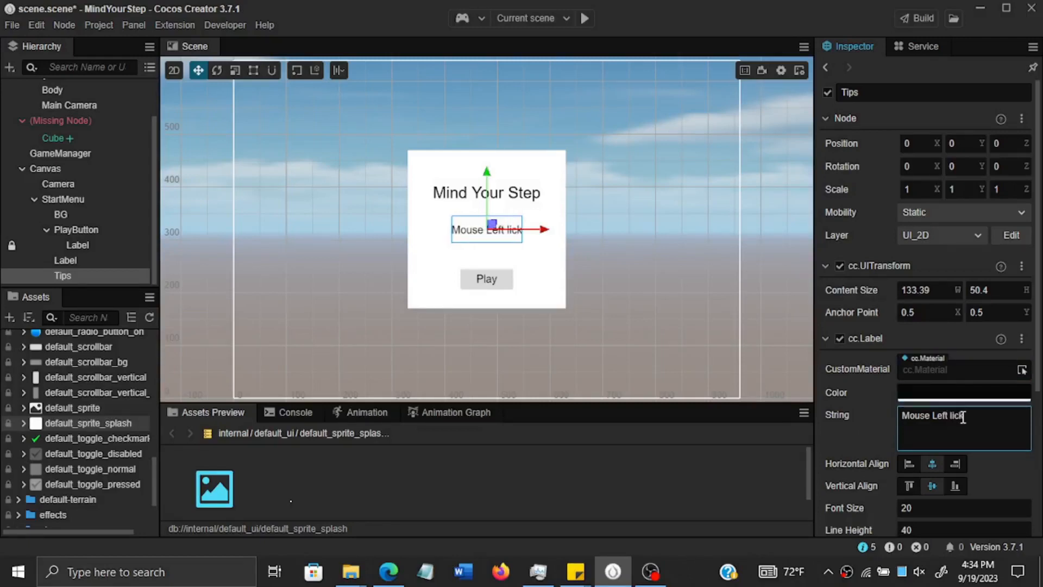
# Step: Try to set the Tips node's content width to 300
pyautogui.click(930, 291)
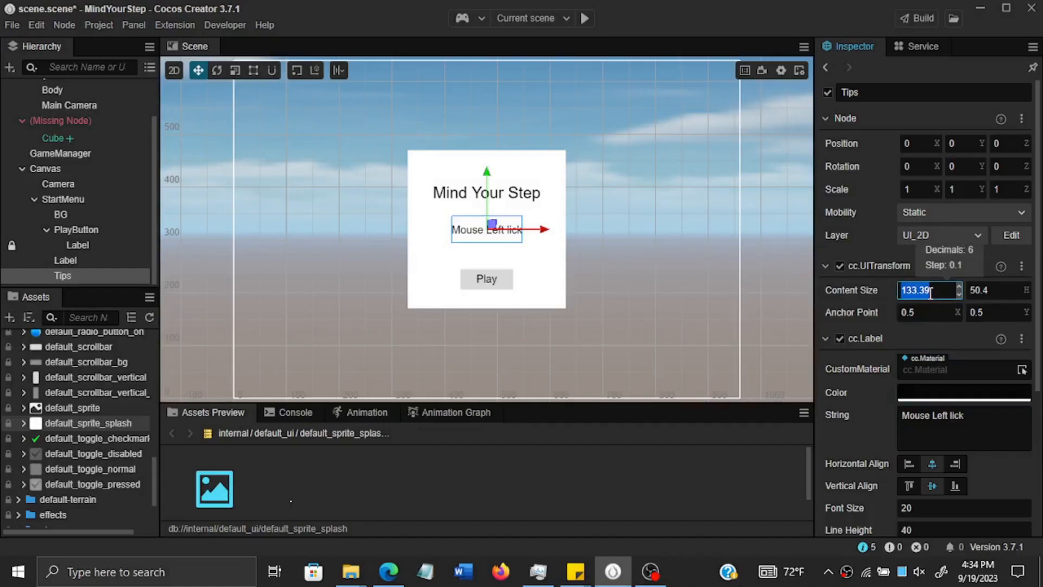
pyautogui.write('300')
# Step: Correct and complete the Tips label's text to read "Mouse Left Click: Jump One Step"
pyautogui.click(983, 413)
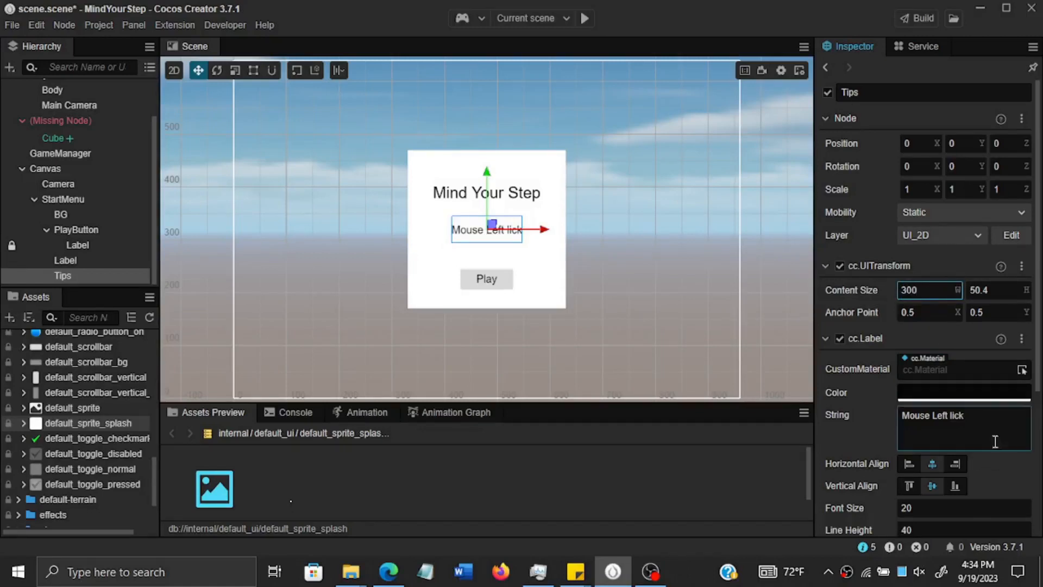
pyautogui.press('BackSpace')
pyautogui.press('BackSpace')
pyautogui.press('BackSpace')
pyautogui.press('BackSpace')
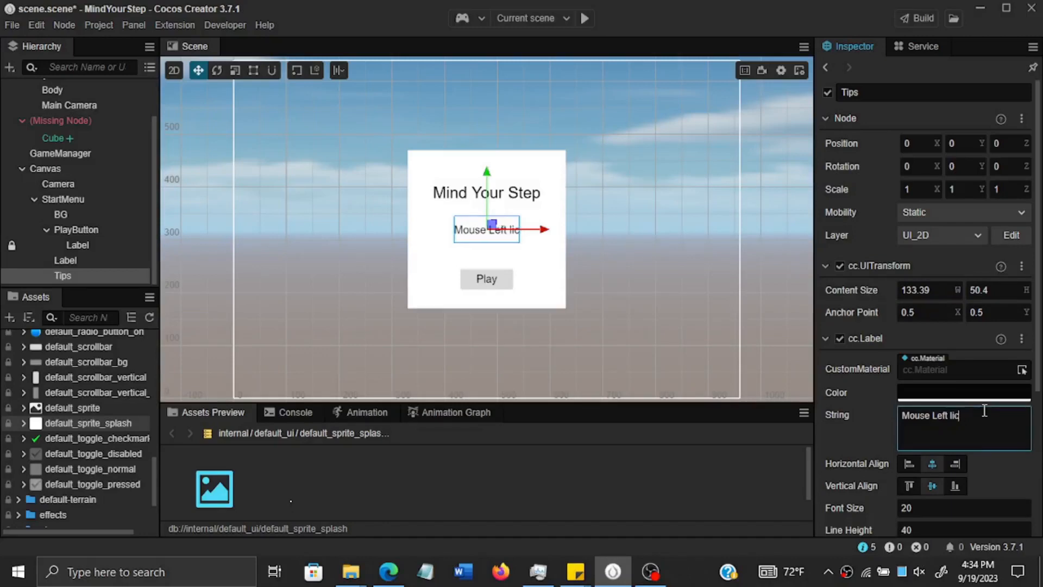
pyautogui.write('Cck')
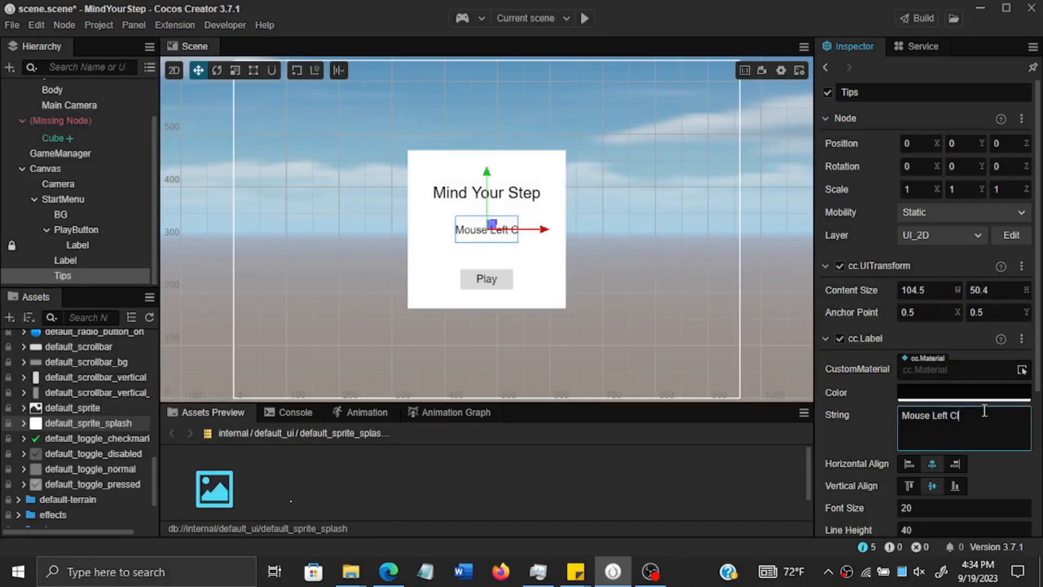
pyautogui.press('BackSpace')
pyautogui.press('BackSpace')
pyautogui.write('lick: ')
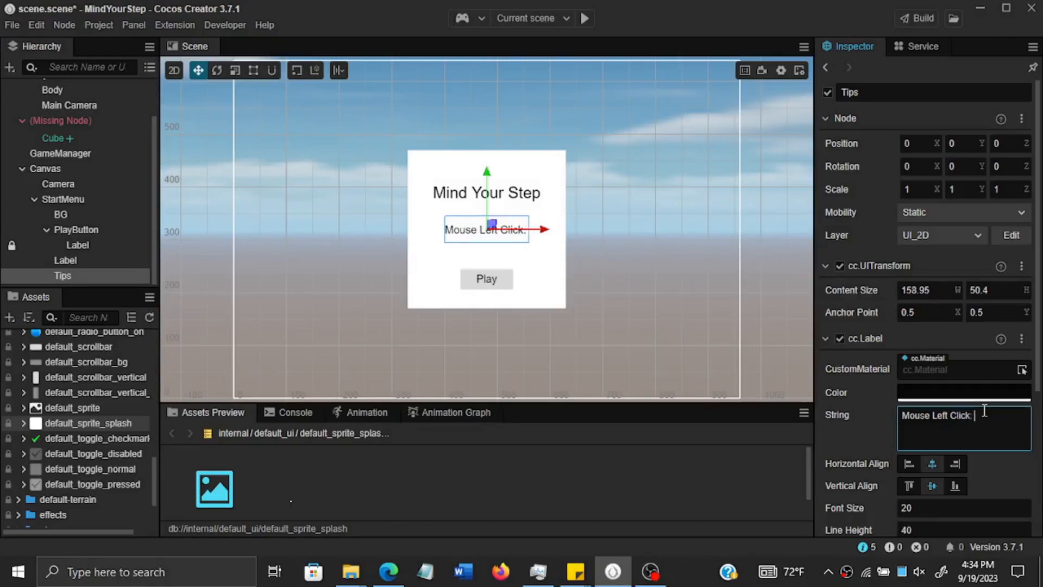
pyautogui.write('Ju')
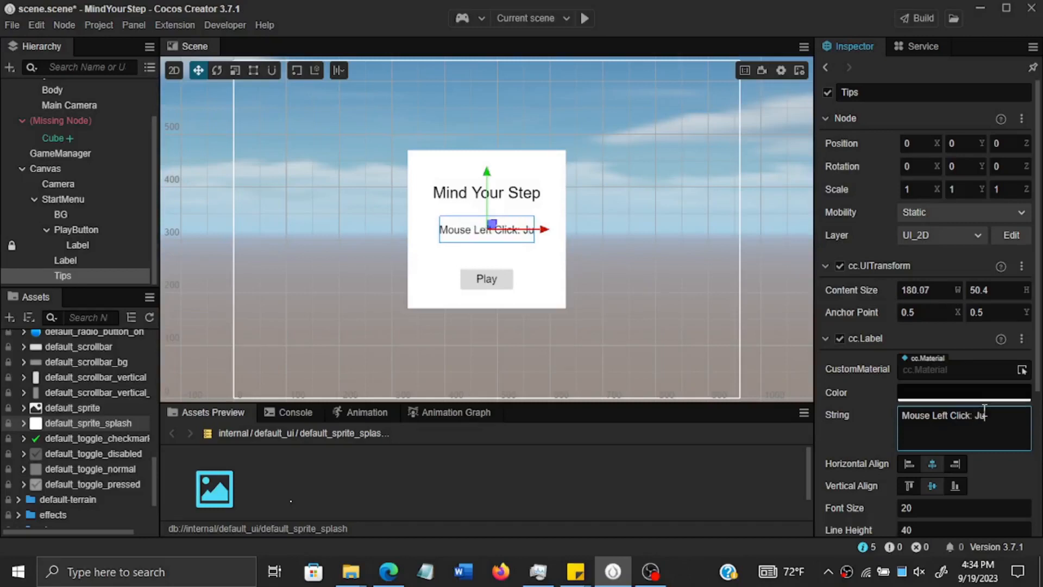
pyautogui.write('mp OneSt')
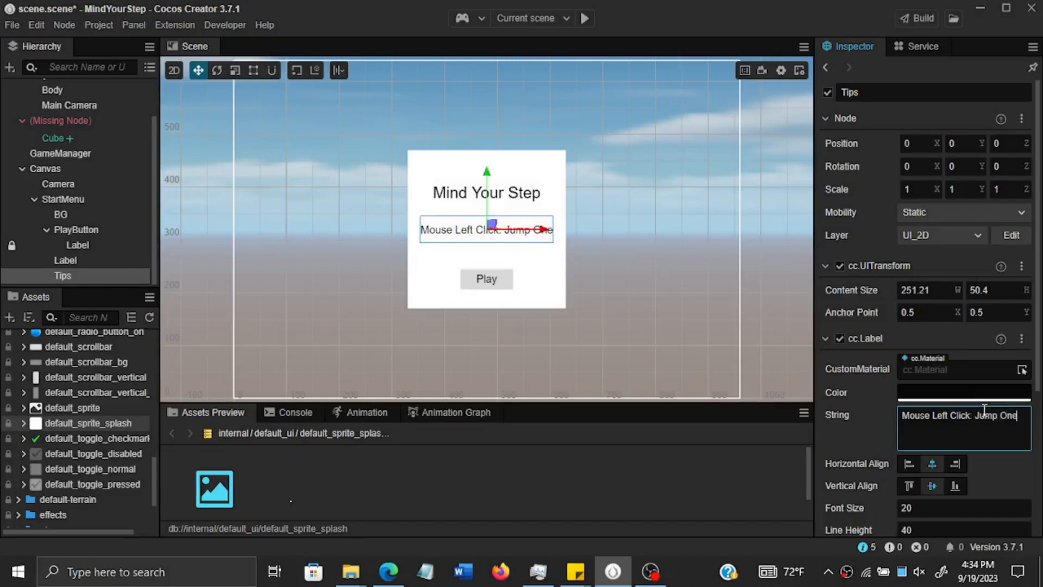
pyautogui.press('BackSpace')
pyautogui.press('BackSpace')
pyautogui.write('Step')
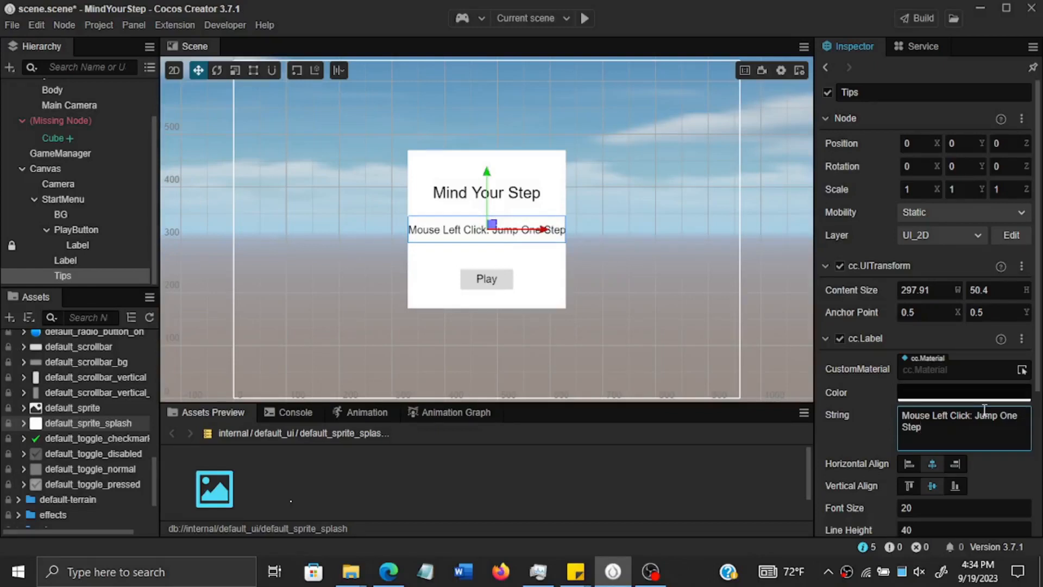
# Step: Set the Tips label's font size to 15
pyautogui.click(925, 506)
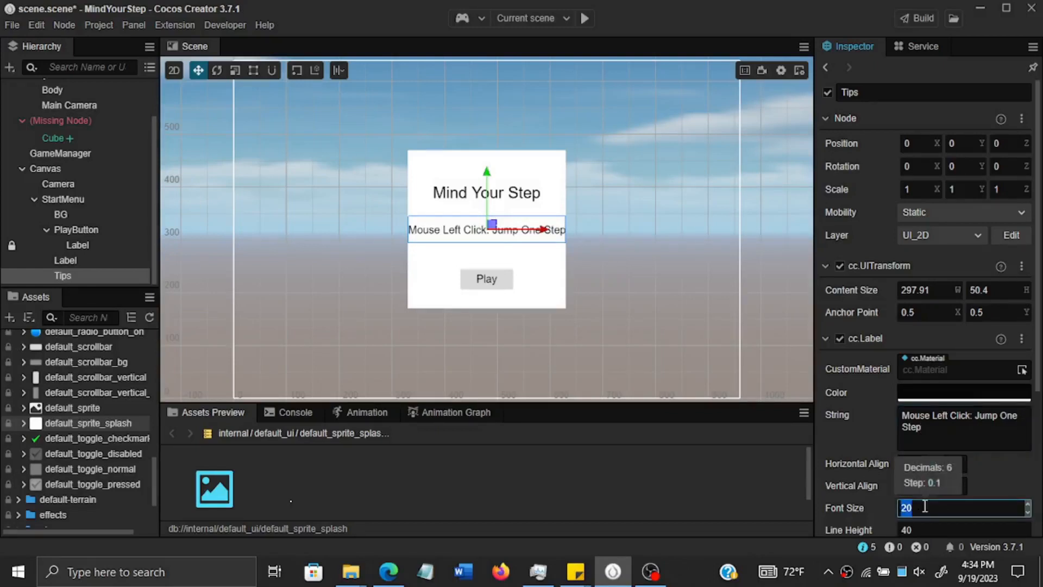
pyautogui.write('15')
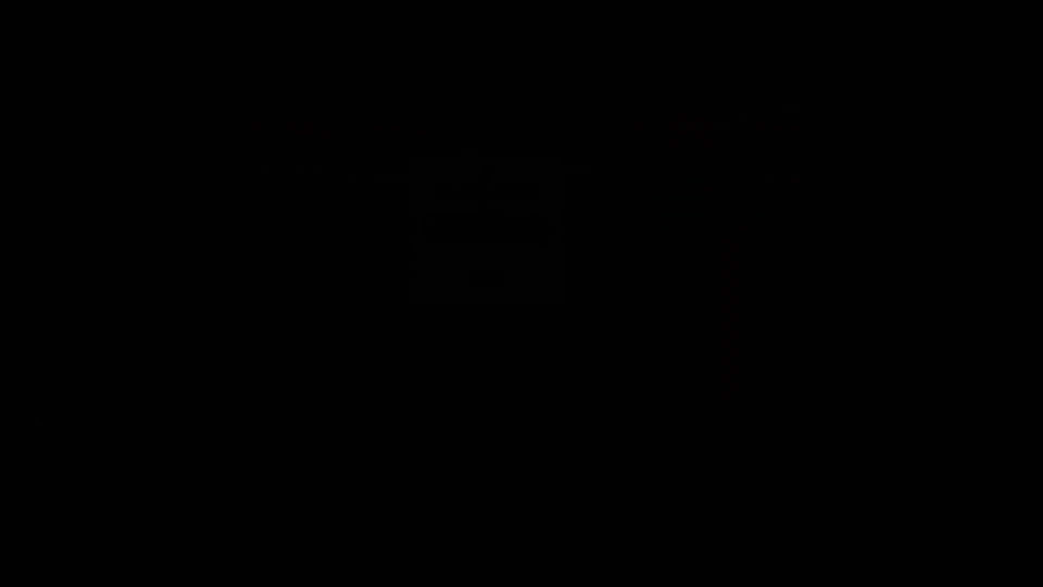
# Step: Duplicate the Tips label node within StartMenu
pyautogui.rightClick(77, 276)
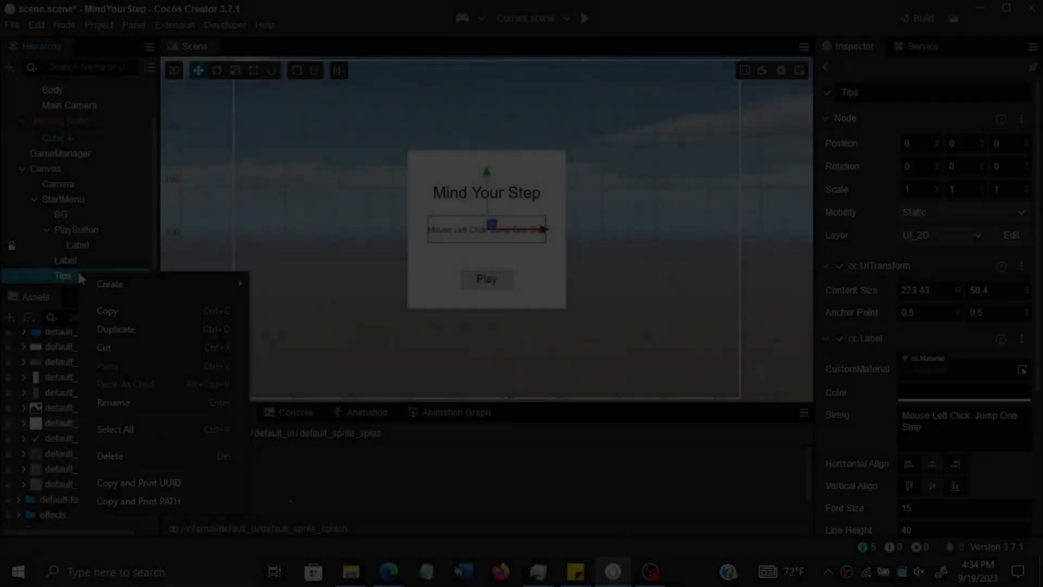
pyautogui.click(127, 310)
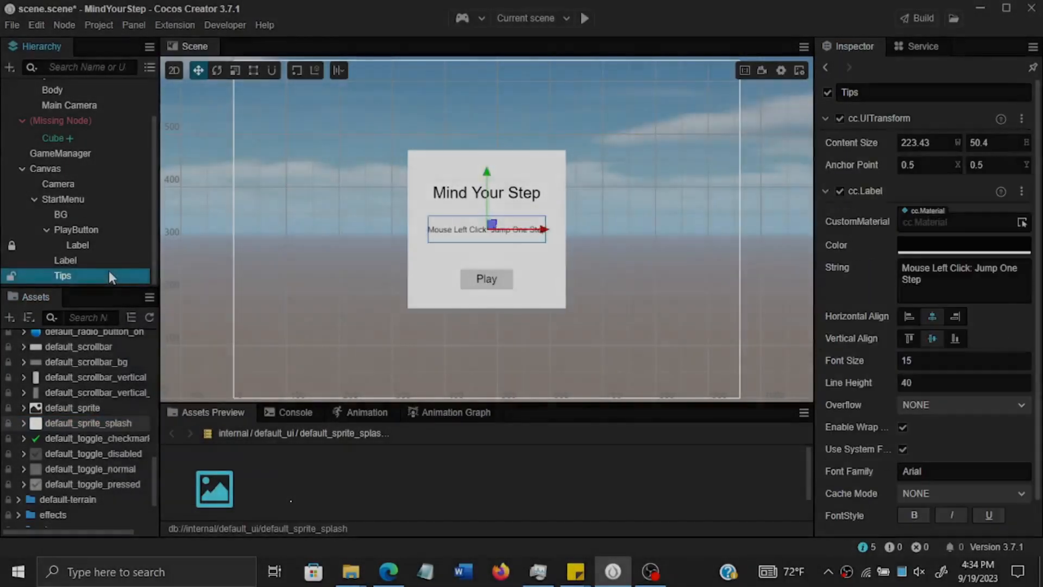
pyautogui.rightClick(113, 274)
pyautogui.click(161, 321)
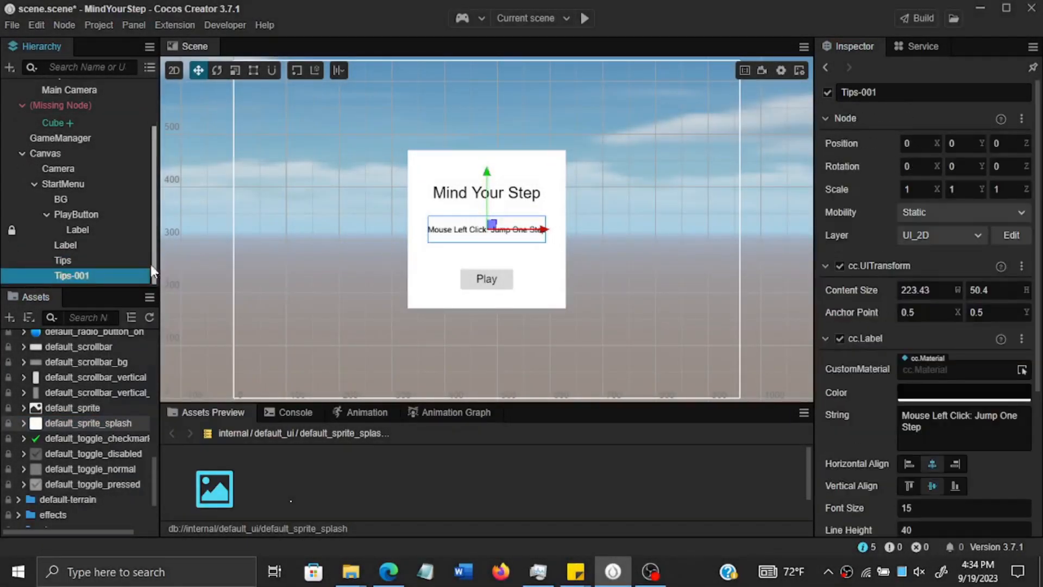
# Step: Rename the duplicated label Tips2 and move it straight down below the first tip, to a Y position of about -35
pyautogui.doubleClick(80, 277)
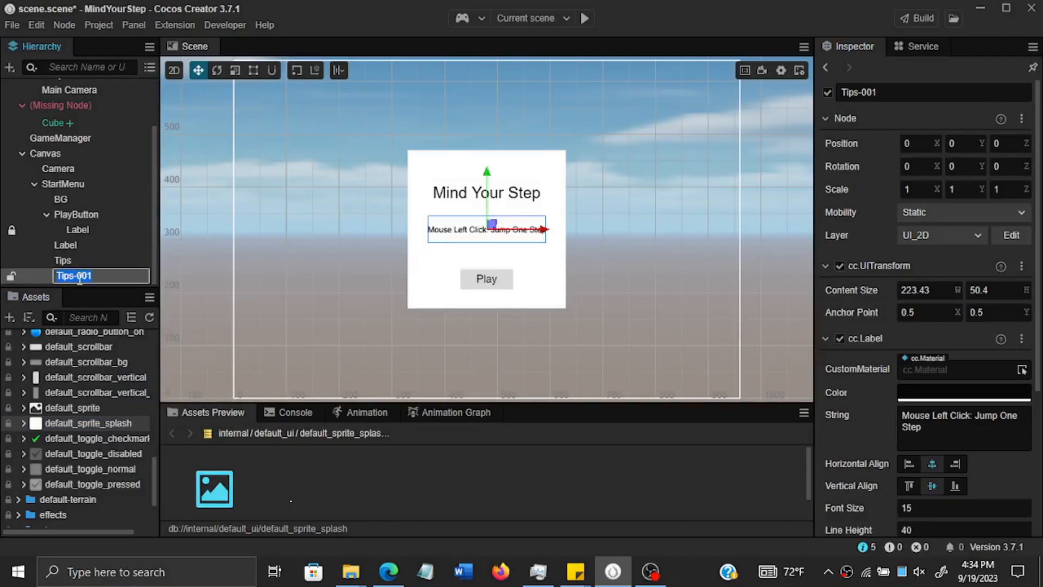
pyautogui.click(94, 276)
pyautogui.press('Return')
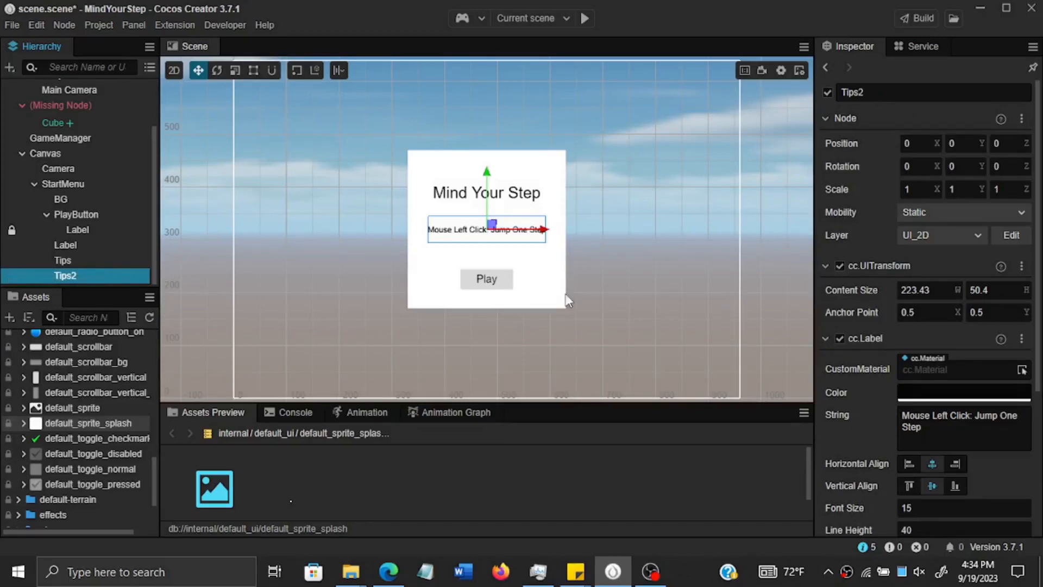
pyautogui.moveTo(487, 174); pyautogui.dragTo(490, 200)
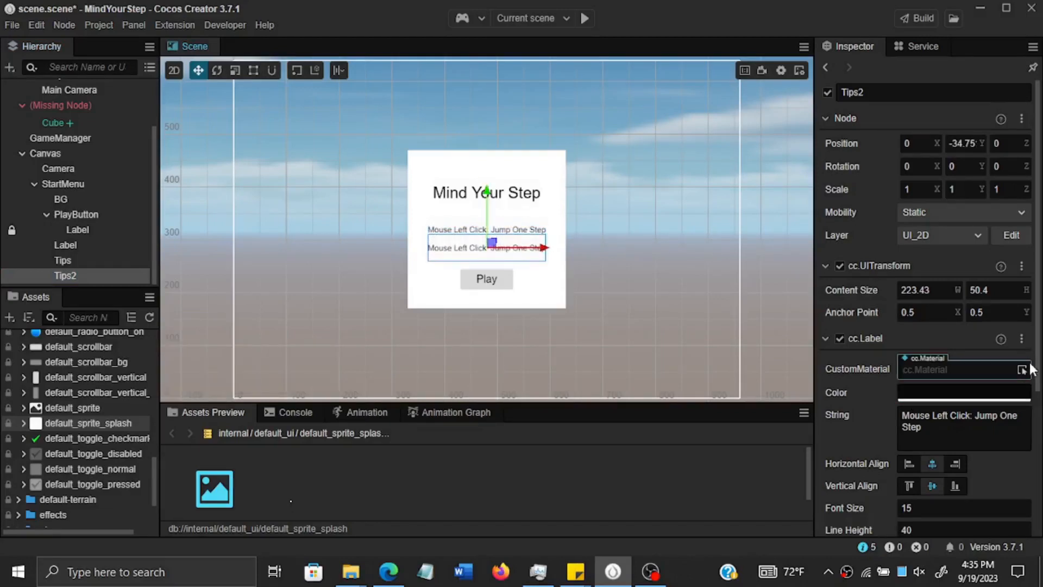
# Step: Replace "Left" with "Right" in the Tips2 label's text
pyautogui.scroll(-2, 1039, 402)
pyautogui.moveTo(1039, 402); pyautogui.dragTo(1039, 457)
pyautogui.click(946, 289)
pyautogui.press('BackSpace')
pyautogui.press('BackSpace')
pyautogui.press('BackSpace')
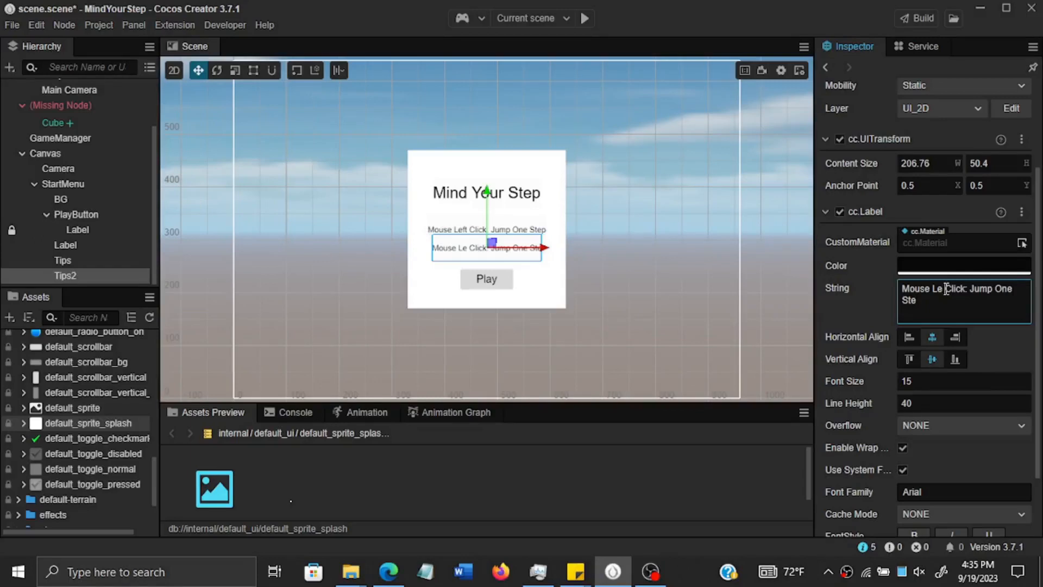
pyautogui.press('BackSpace')
pyautogui.press('BackSpace')
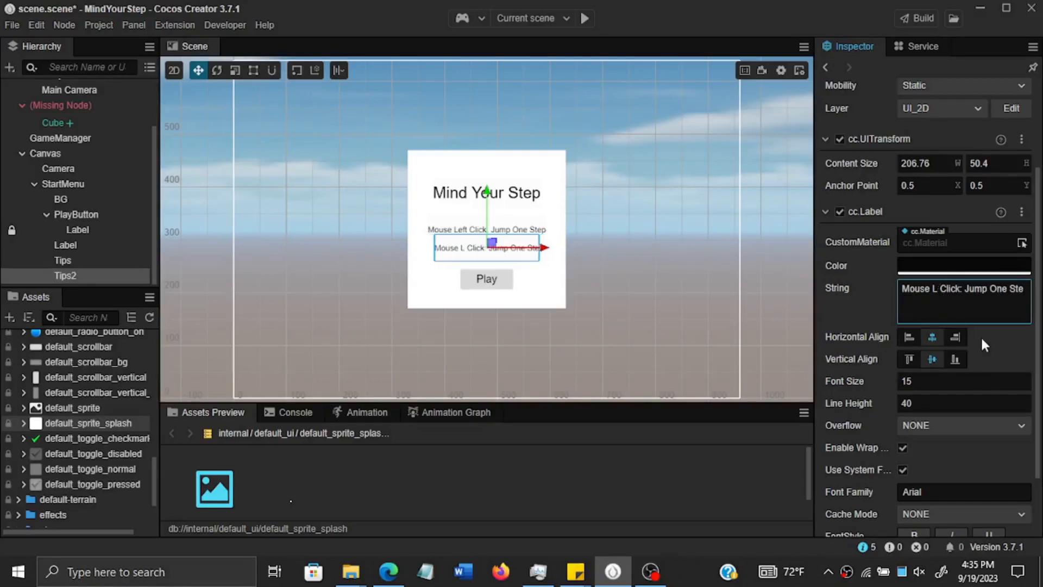
pyautogui.write('Rig')
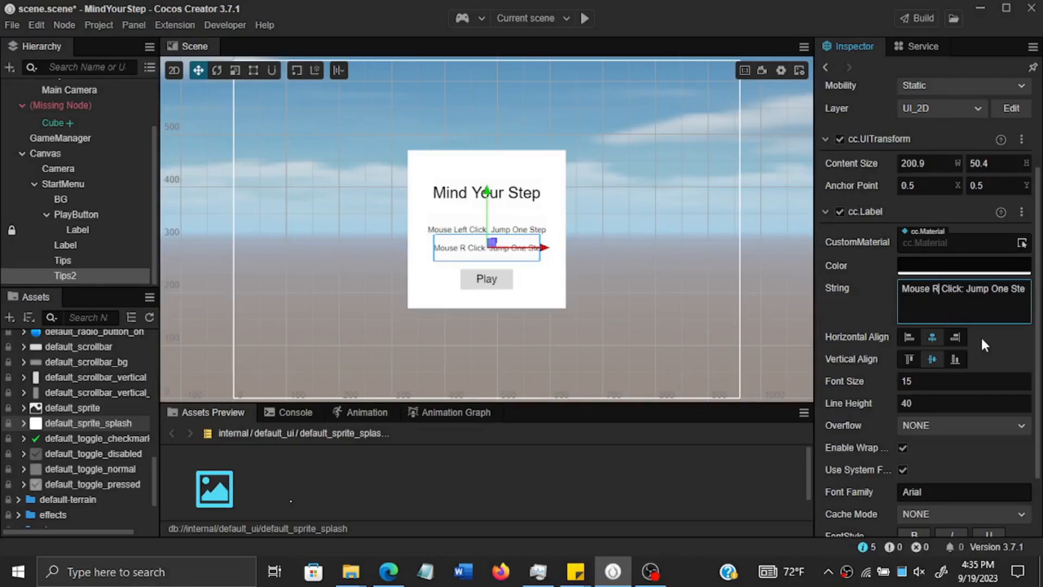
pyautogui.write('ht')
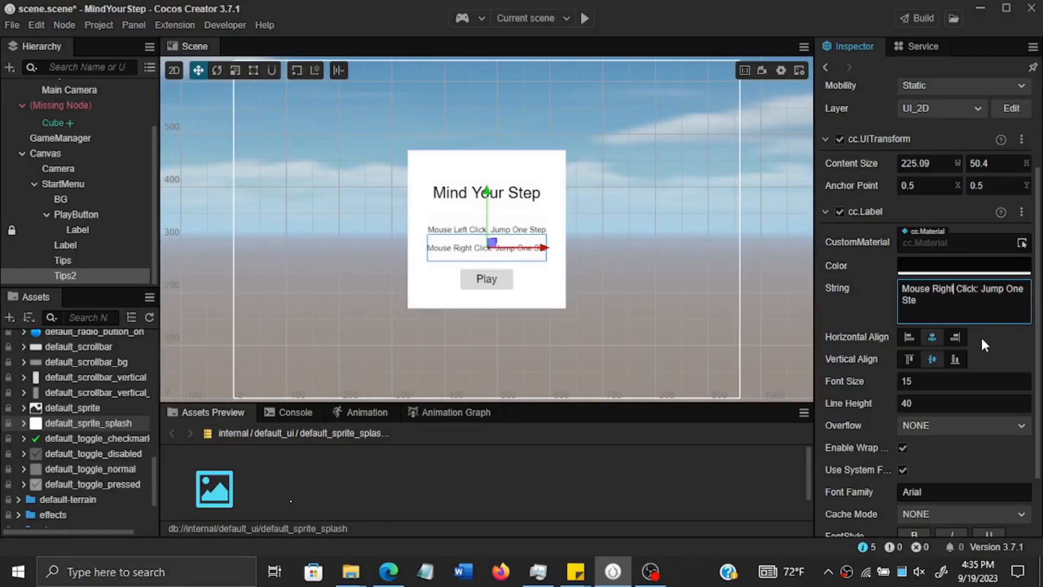
# Step: Change the ending of the Tips2 label's text so that it reads "Mouse Right Click: Jump Two Steps"
pyautogui.click(1021, 289)
pyautogui.press('BackSpace')
pyautogui.press('BackSpace')
pyautogui.press('BackSpace')
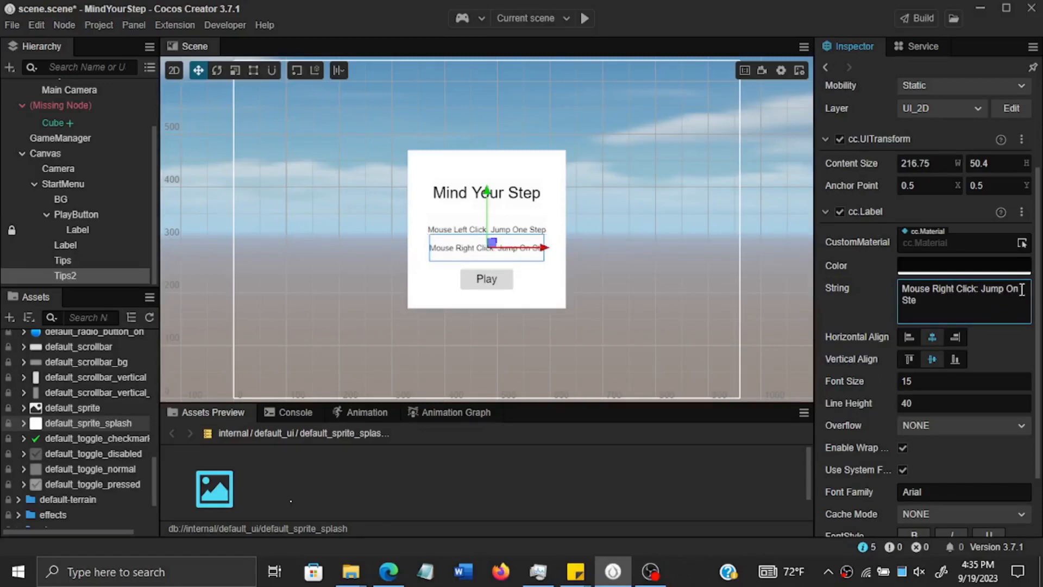
pyautogui.write('T Stewo')
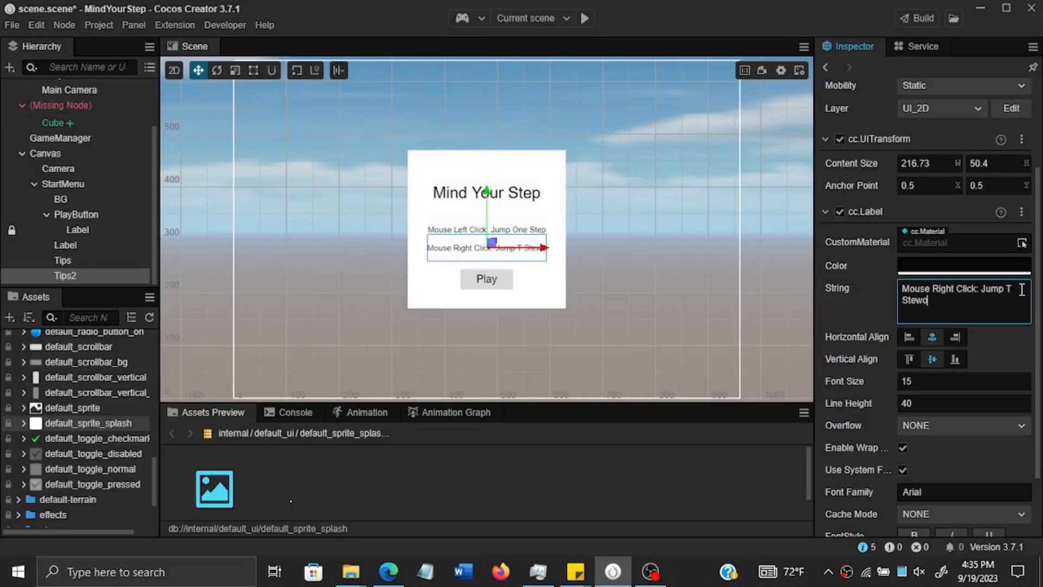
pyautogui.click(1021, 290)
pyautogui.write('w')
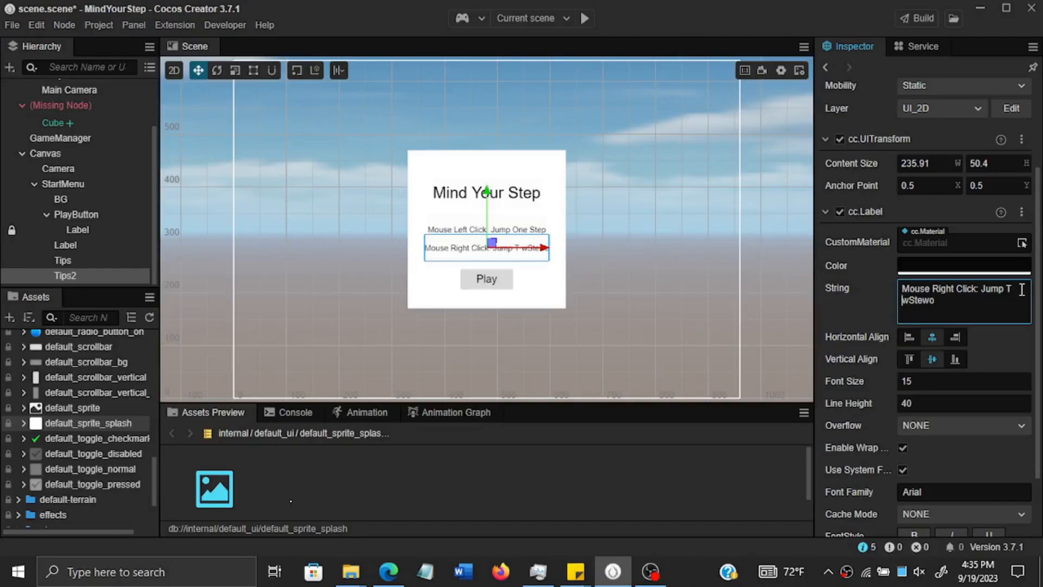
pyautogui.write('o')
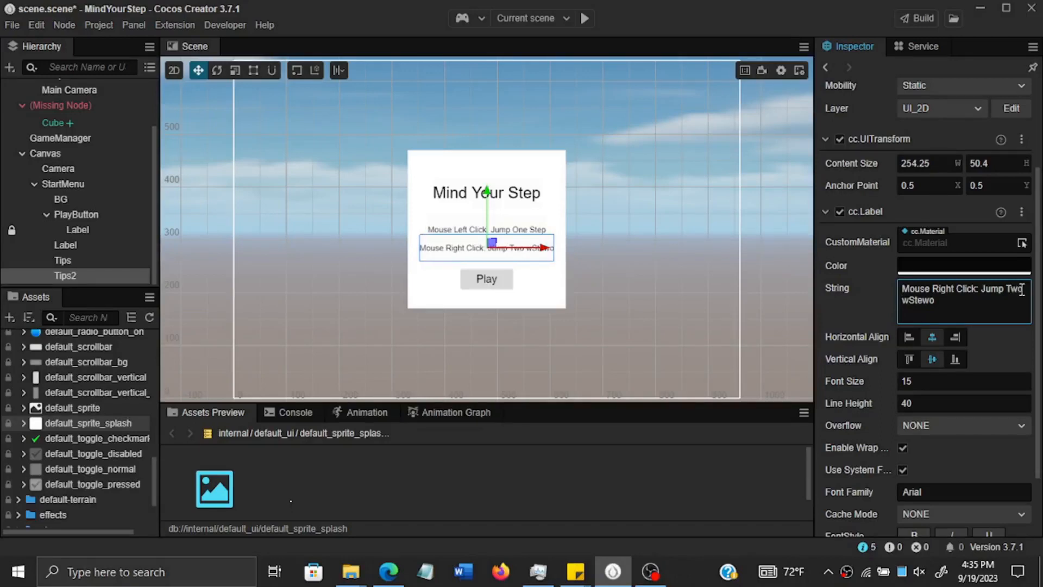
pyautogui.press('Delete')
pyautogui.press('Delete')
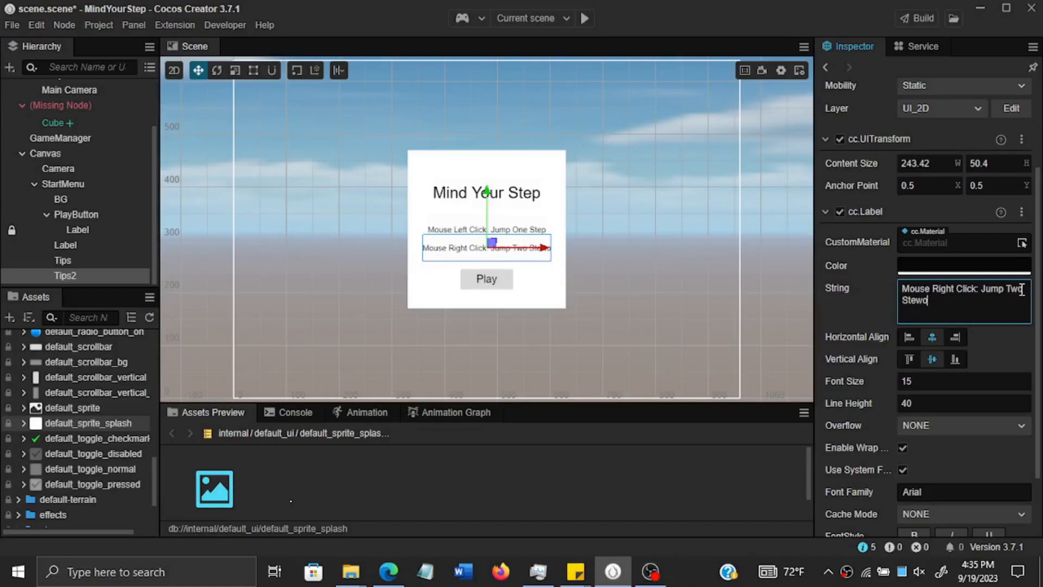
pyautogui.press('BackSpace')
pyautogui.press('BackSpace')
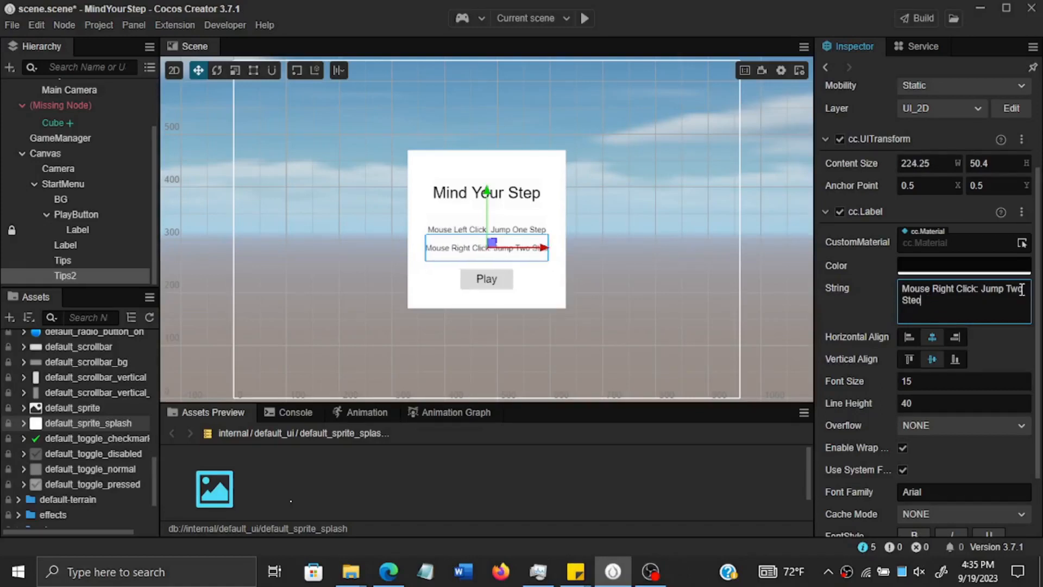
pyautogui.write('p')
pyautogui.press('BackSpace')
pyautogui.write('ps')
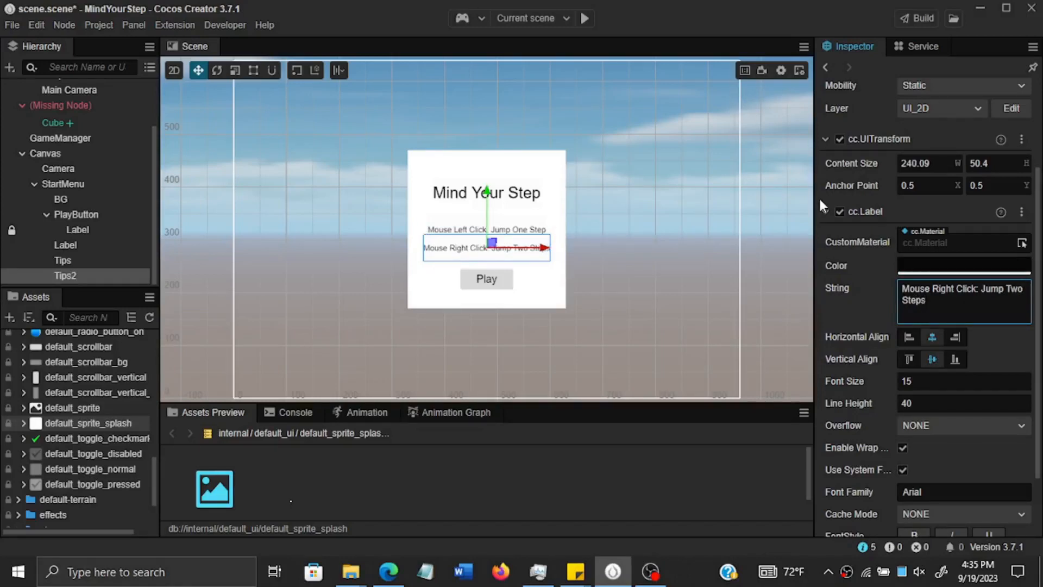
# Step: Save the scene, preview the start menu in the simulator and close the preview
pyautogui.hotkey('ctrl', 's')
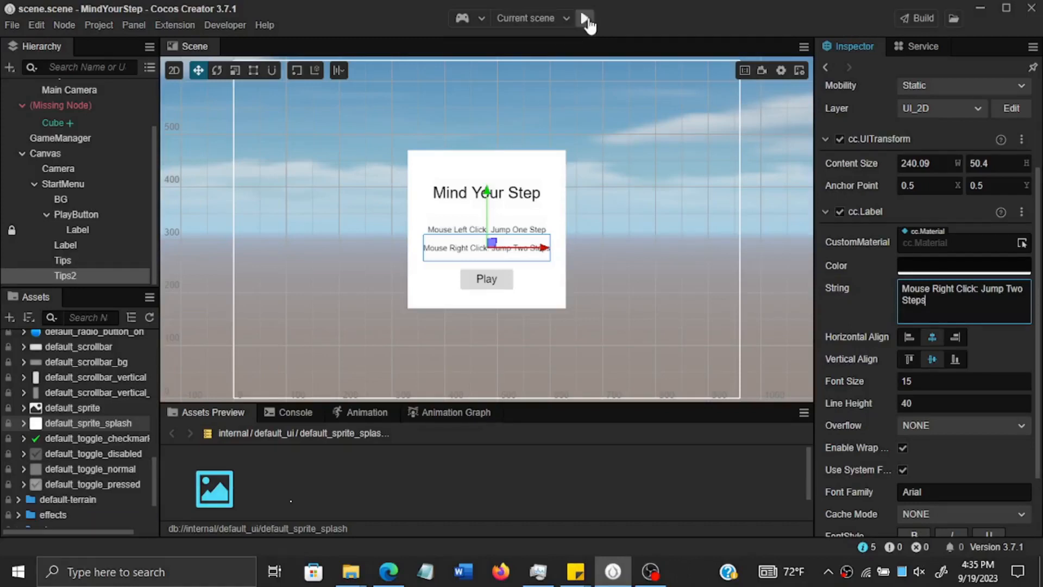
pyautogui.click(585, 20)
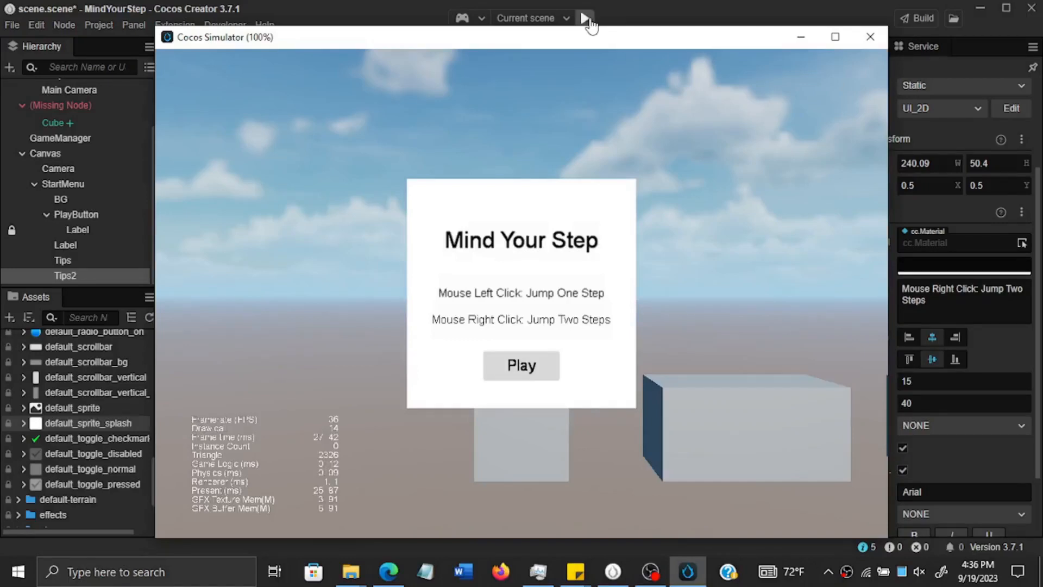
pyautogui.click(871, 39)
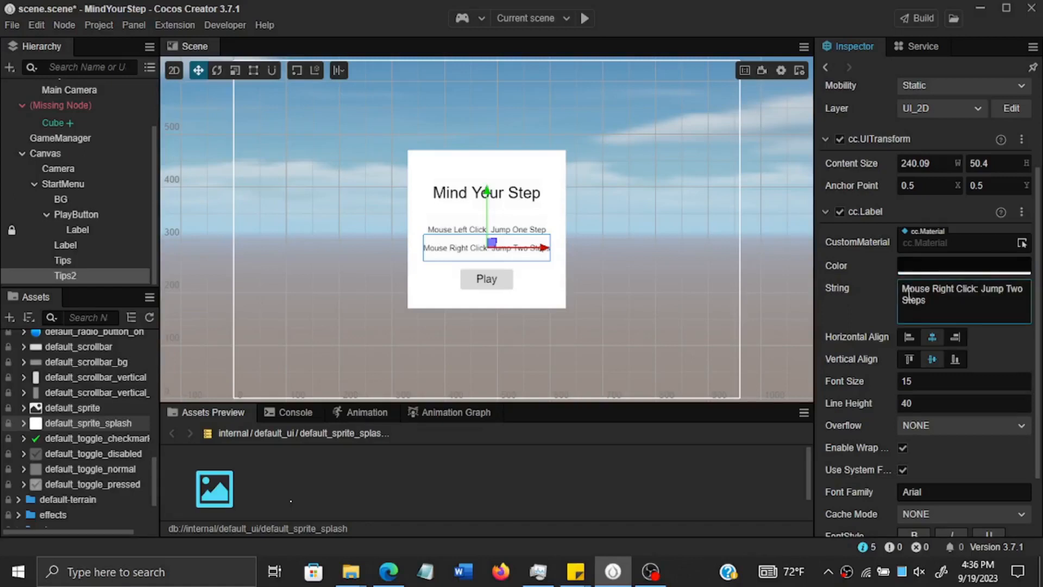
# Step: Select the Play button in the scene
pyautogui.moveTo(1038, 284); pyautogui.dragTo(1041, 337)
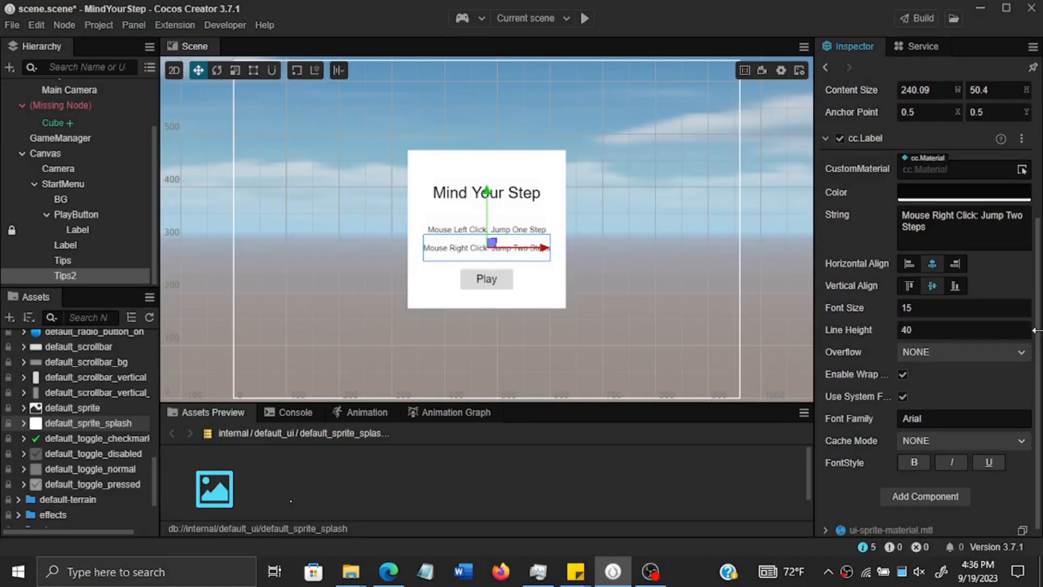
pyautogui.click(491, 281)
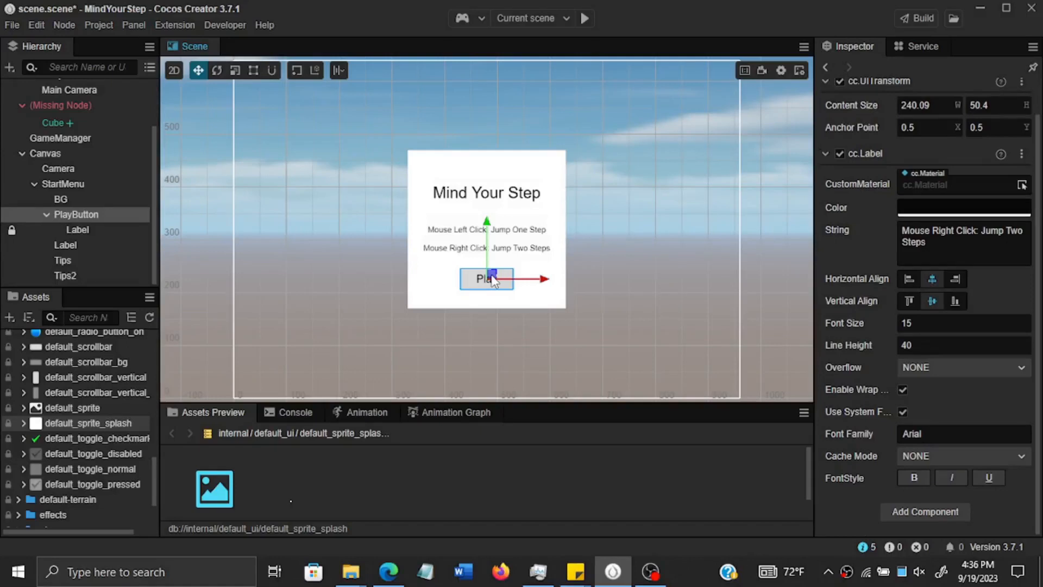